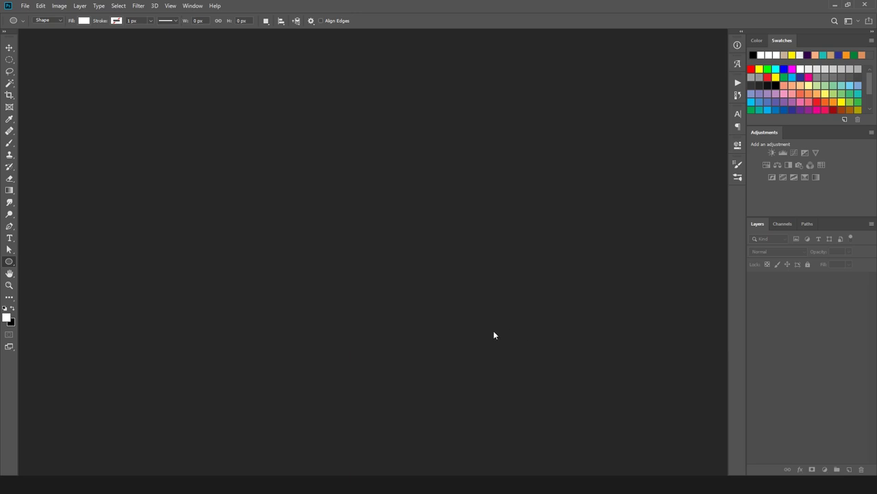
Step: Create a 900 × 900 px document at 300 pixels/inch with a white background and hide the rulers
{"action": "left_click", "coordinate": [24, 6]}
{"action": "left_click", "coordinate": [49, 16]}
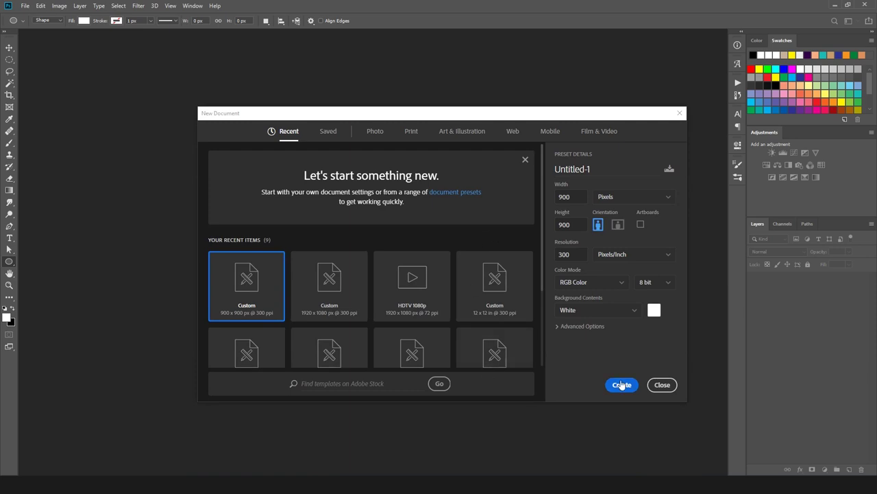
{"action": "left_click", "coordinate": [621, 383]}
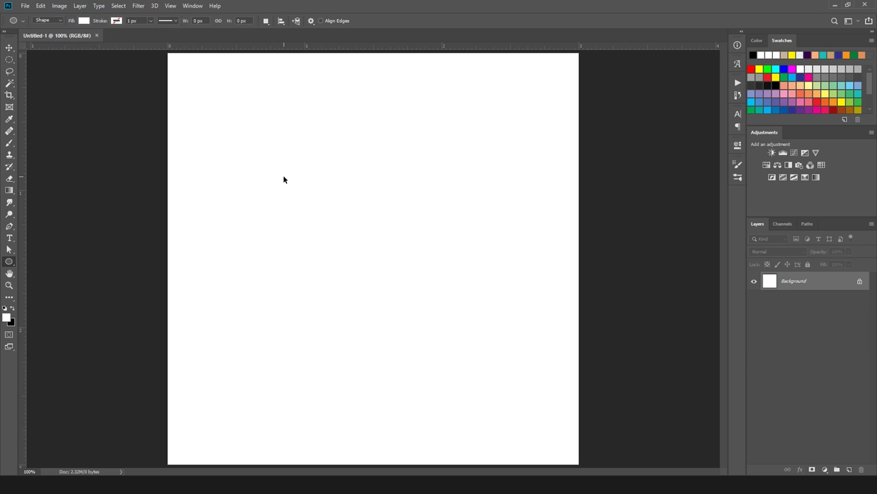
{"action": "key", "text": "ctrl+r"}
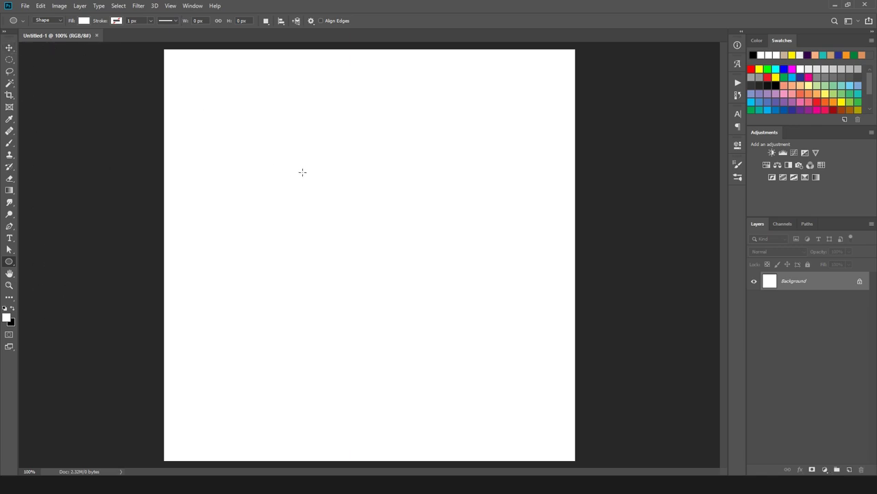
Step: Unlock the background layer and give it a Color Overlay in grey #858585
{"action": "left_click", "coordinate": [861, 281]}
{"action": "double_click", "coordinate": [821, 285]}
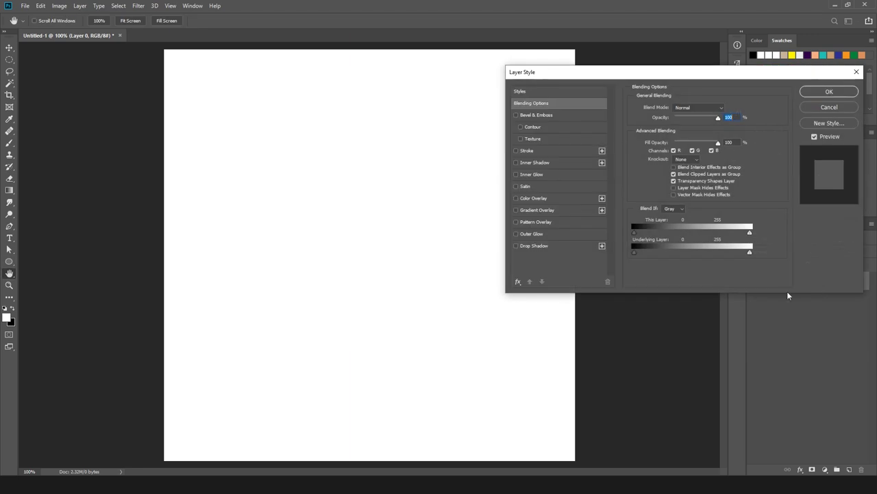
{"action": "left_click", "coordinate": [536, 199]}
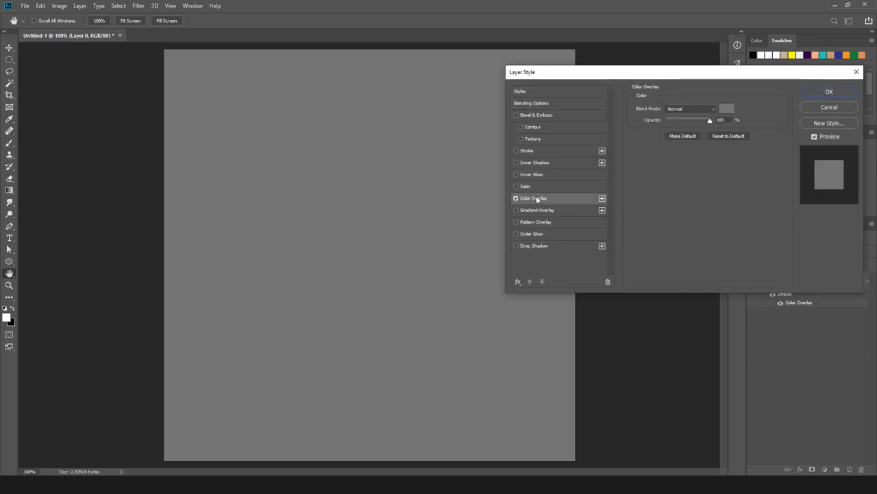
{"action": "left_click", "coordinate": [725, 108]}
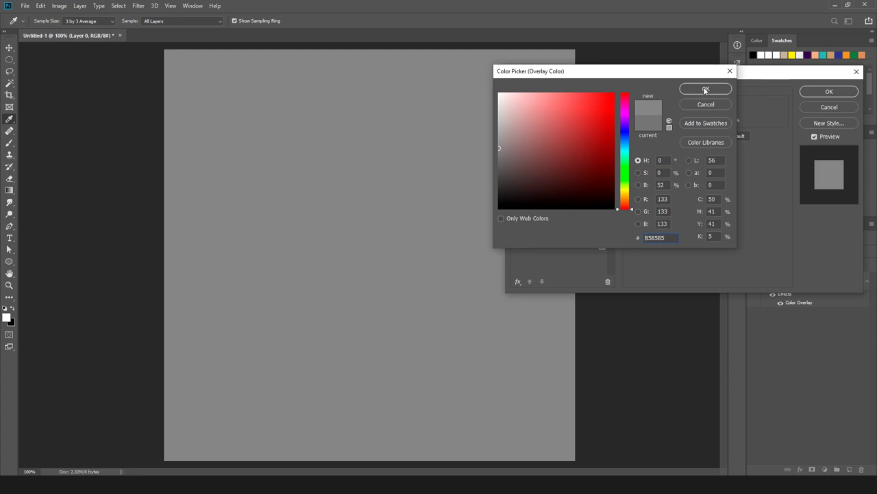
{"action": "left_click", "coordinate": [705, 90]}
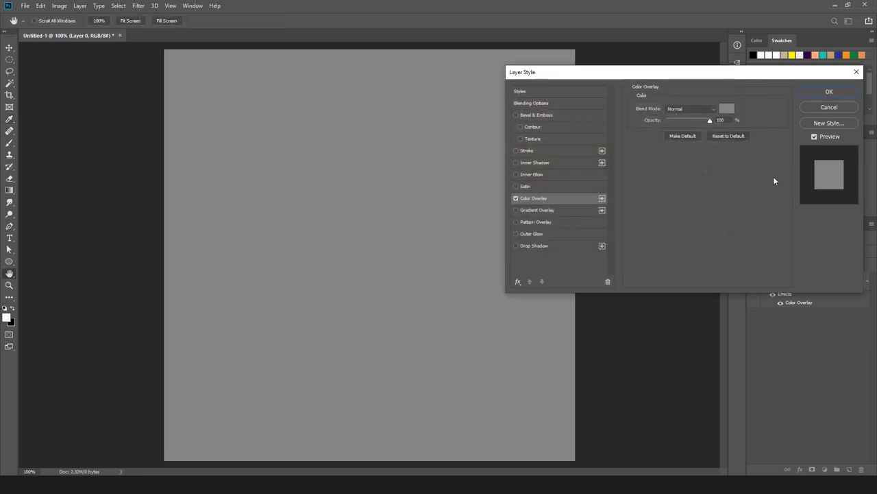
{"action": "left_click", "coordinate": [833, 91]}
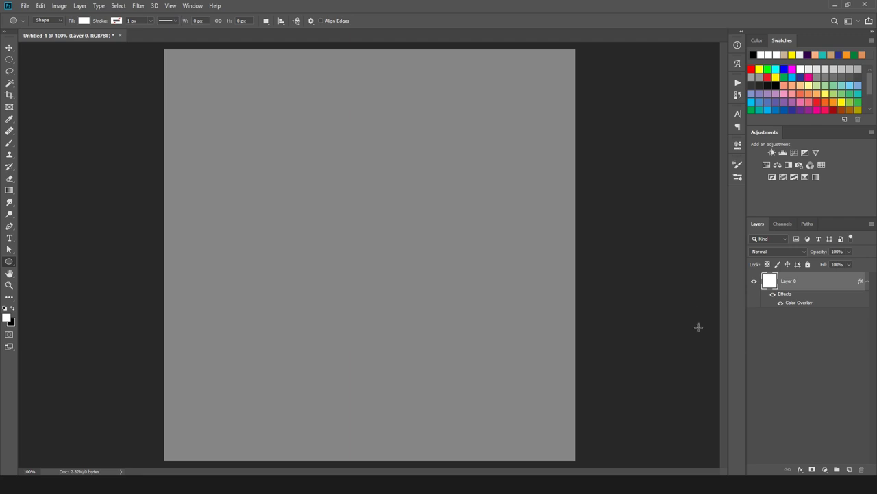
Step: Add one horizontal and one vertical guide, each at the 50% position, crossing at the canvas centre
{"action": "left_click", "coordinate": [170, 7]}
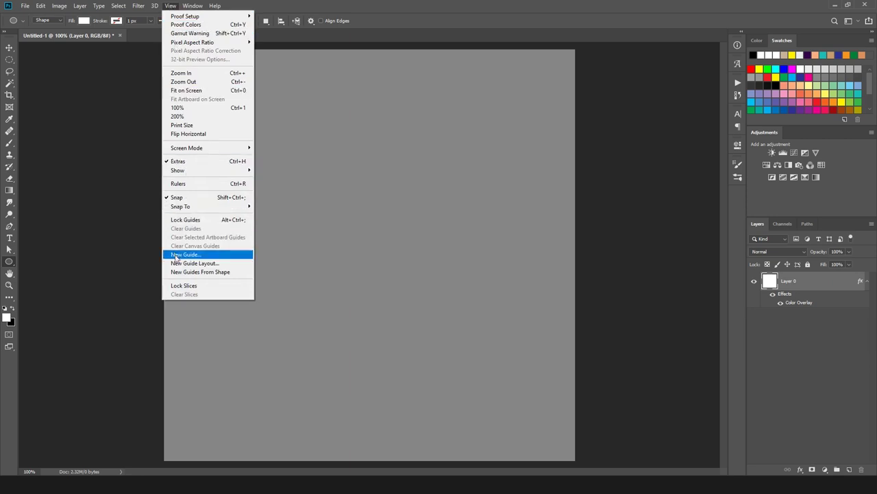
{"action": "left_click", "coordinate": [211, 257]}
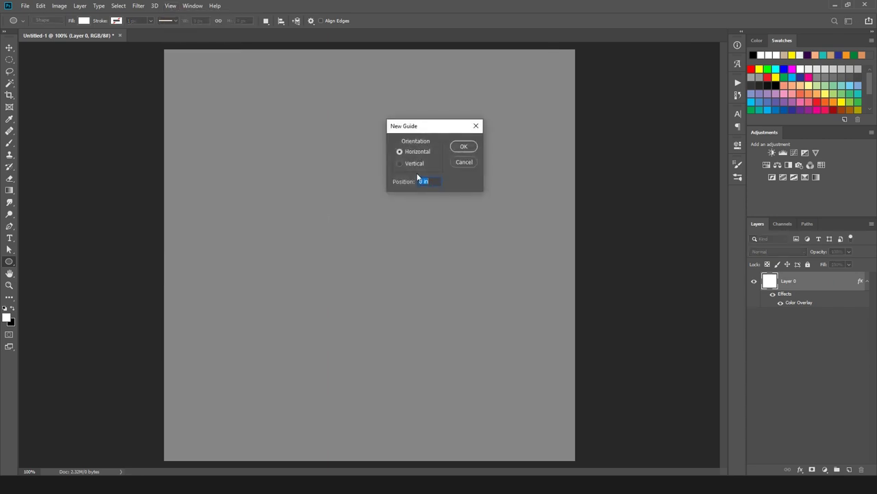
{"action": "type", "text": "50"}
{"action": "left_click", "coordinate": [463, 146]}
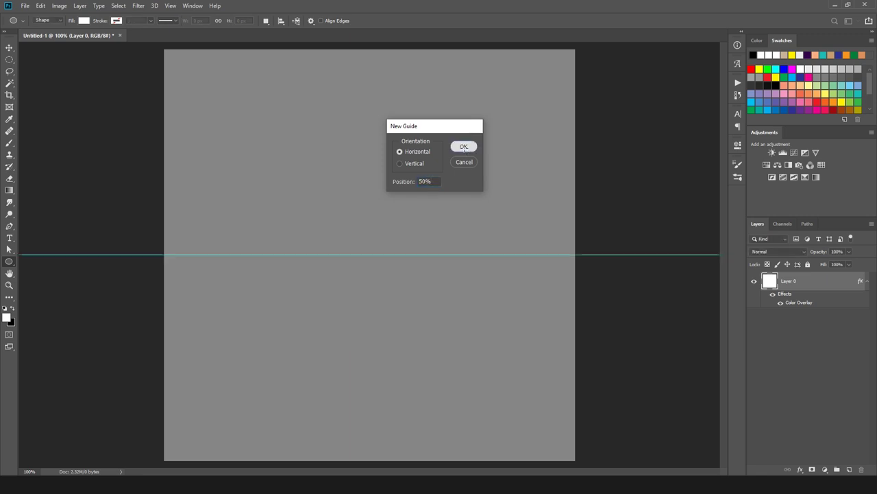
{"action": "left_click", "coordinate": [170, 6]}
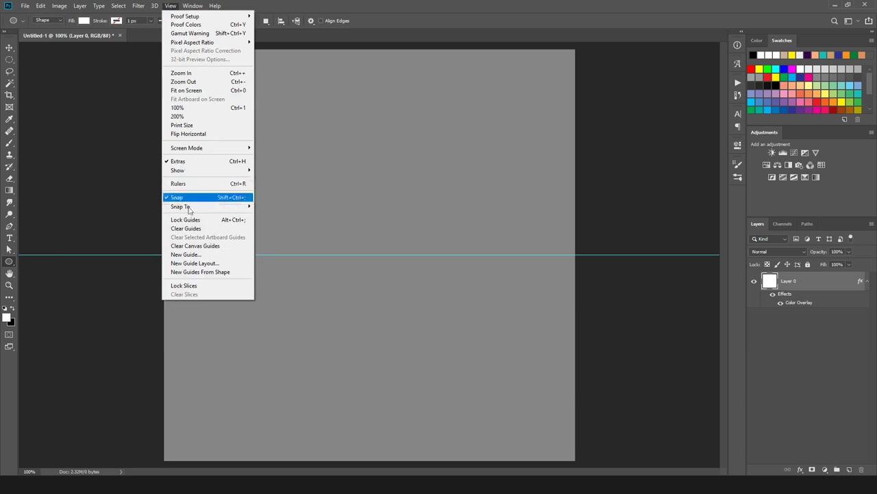
{"action": "left_click", "coordinate": [196, 255]}
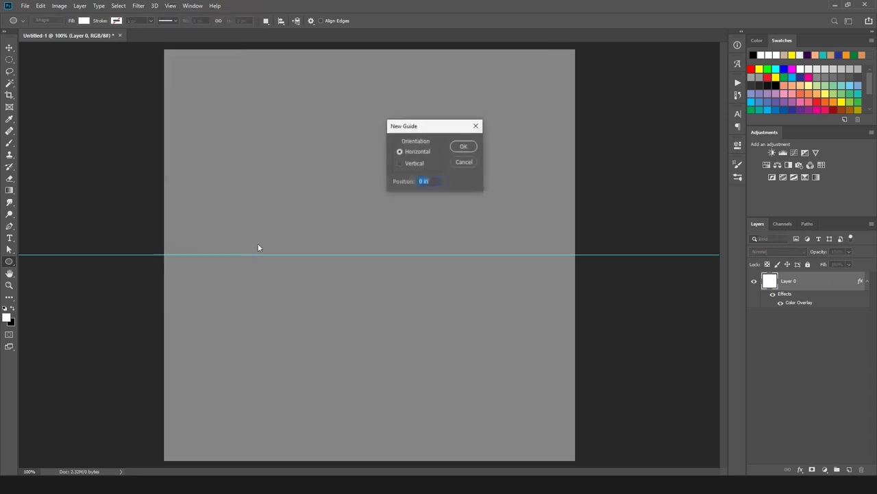
{"action": "left_click", "coordinate": [414, 163]}
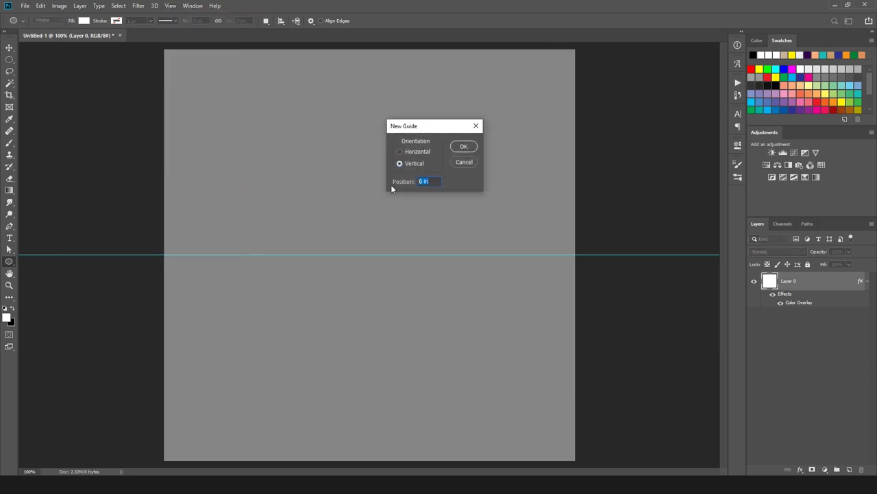
{"action": "type", "text": "50%"}
{"action": "left_click", "coordinate": [464, 147]}
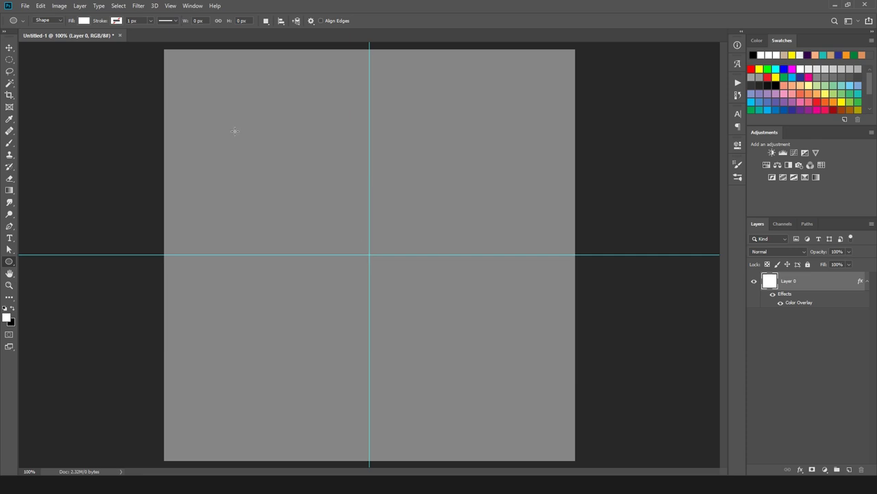
Step: Draw a white circle about 796 px in diameter with the Ellipse tool, centred on the guide intersection
{"action": "right_click", "coordinate": [10, 264]}
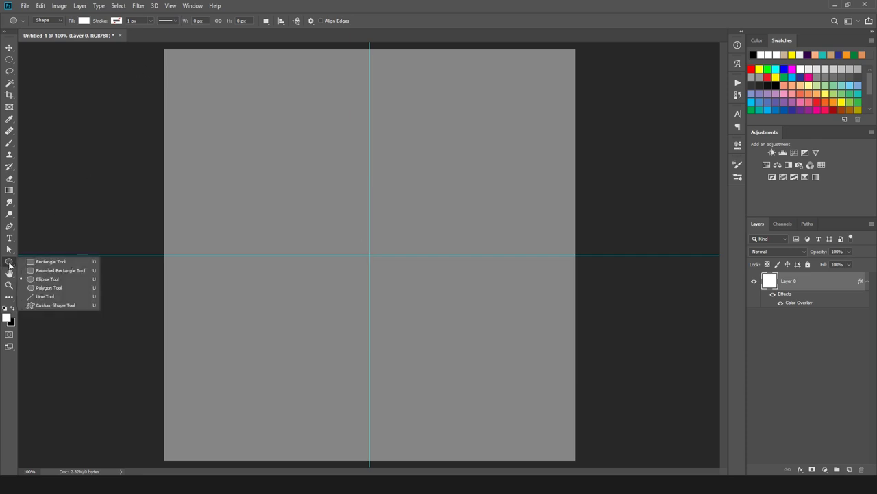
{"action": "left_click", "coordinate": [43, 281]}
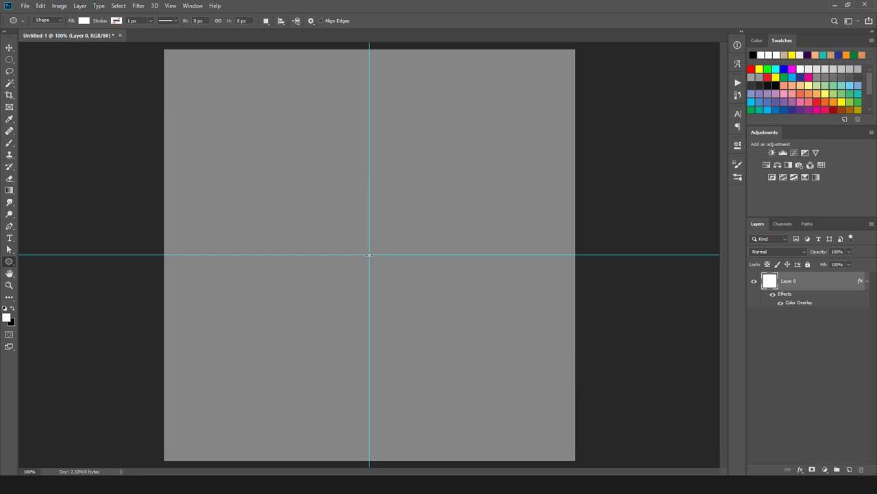
{"action": "left_click_drag", "start_coordinate": [369, 255], "coordinate": [553, 435]}
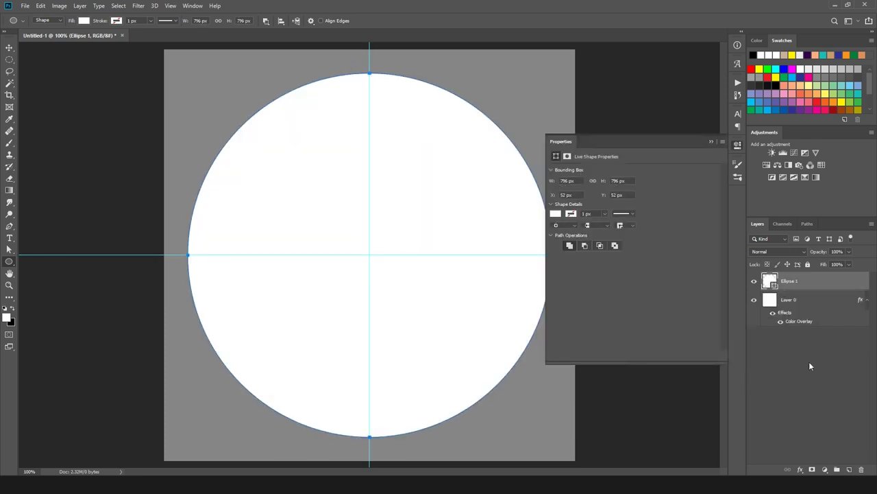
Step: Rename the circle's layer to "main circle" and duplicate it
{"action": "double_click", "coordinate": [789, 281]}
{"action": "type", "text": "main circle"}
{"action": "left_click", "coordinate": [826, 281]}
{"action": "key", "text": "ctrl+j"}
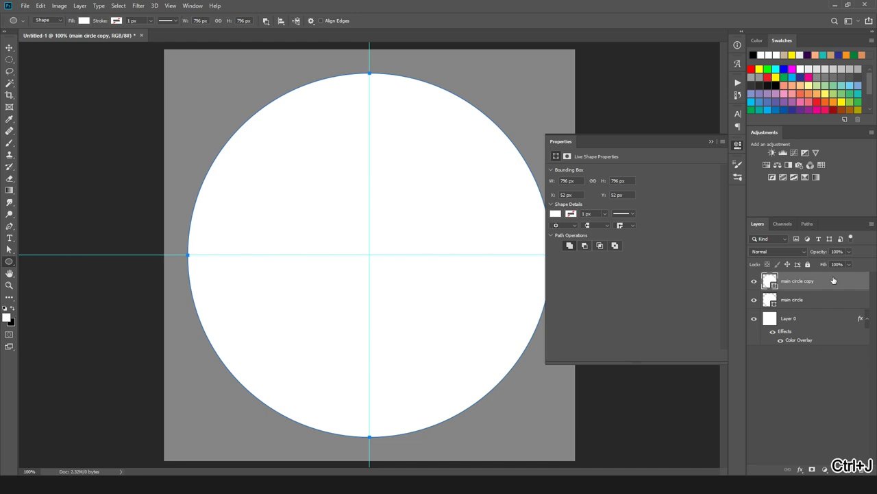
{"action": "left_click", "coordinate": [711, 142]}
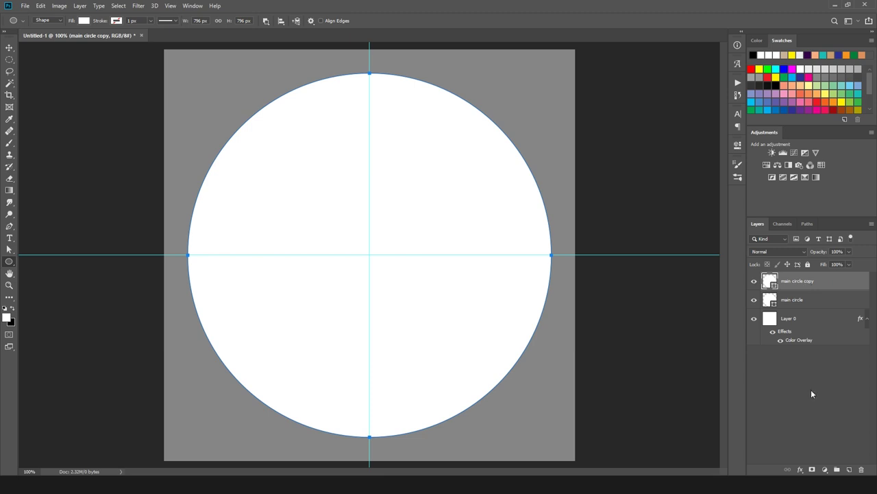
Step: Give the circle copy a default linear Gradient Overlay, switched to Black, White at 116°, and shift the gradient slightly toward the lower right of the circle
{"action": "double_click", "coordinate": [856, 286]}
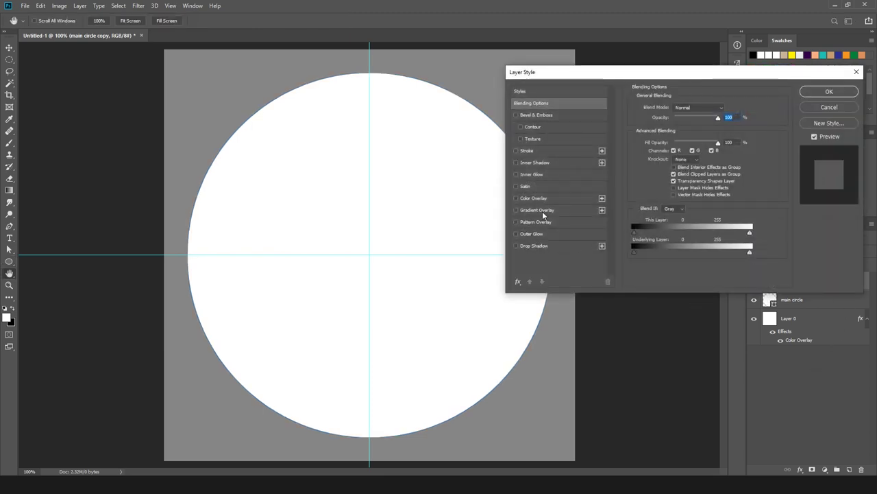
{"action": "left_click", "coordinate": [535, 210]}
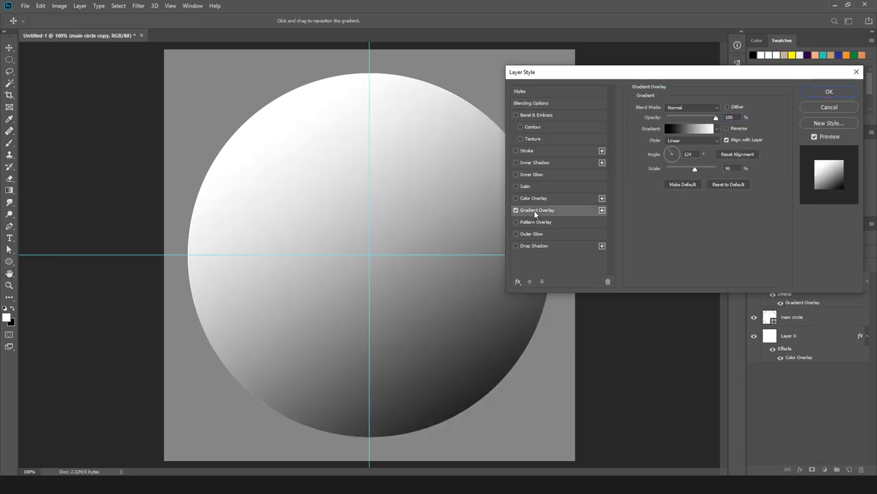
{"action": "left_click", "coordinate": [730, 185]}
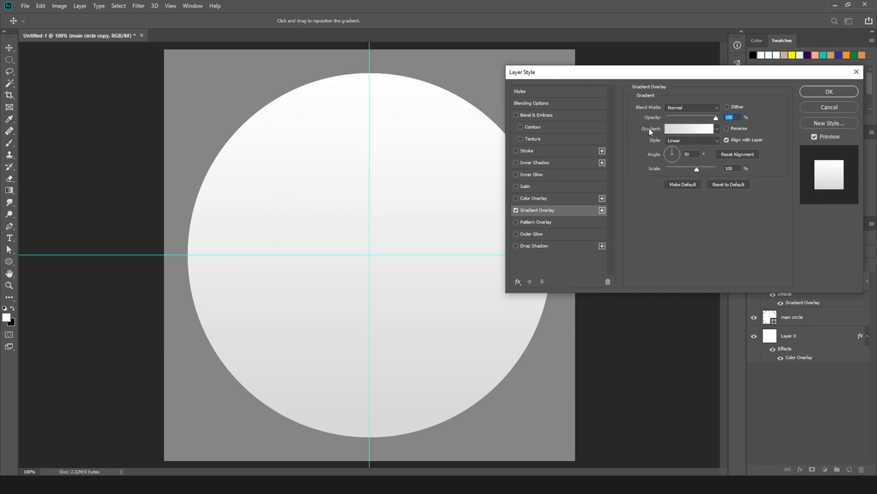
{"action": "left_click", "coordinate": [680, 129]}
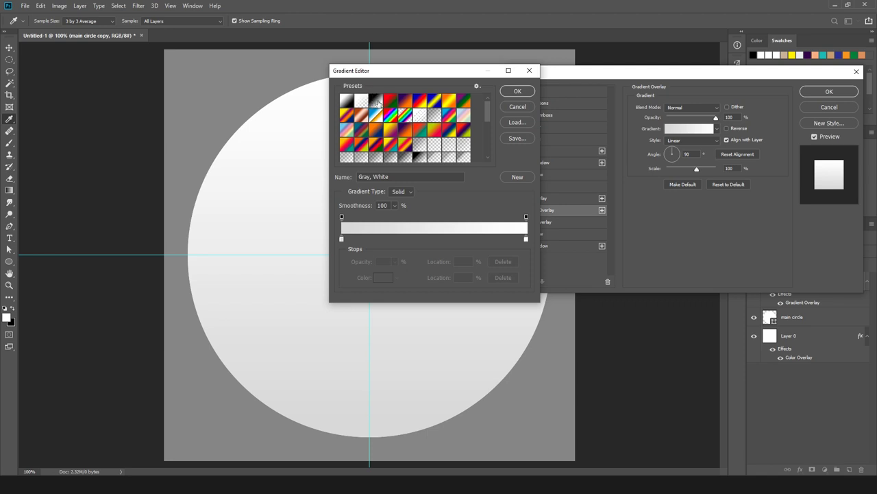
{"action": "left_click", "coordinate": [377, 102]}
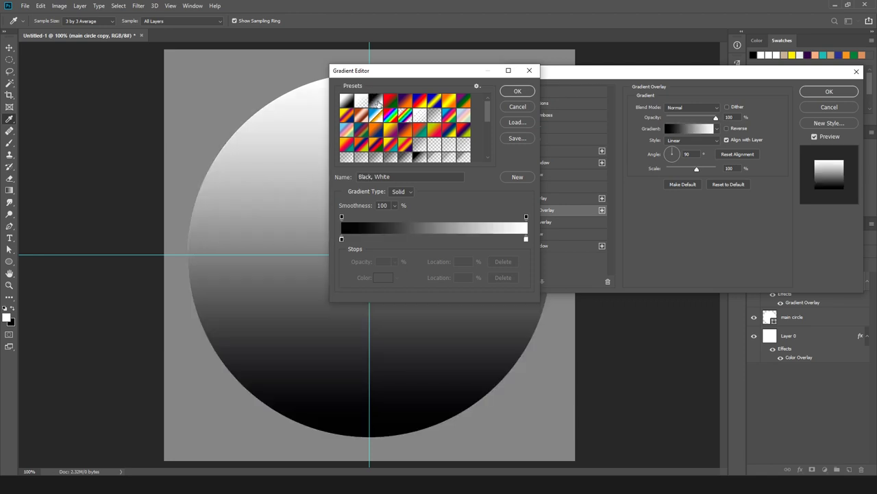
{"action": "left_click", "coordinate": [517, 92]}
{"action": "left_click_drag", "start_coordinate": [662, 156], "coordinate": [671, 152]}
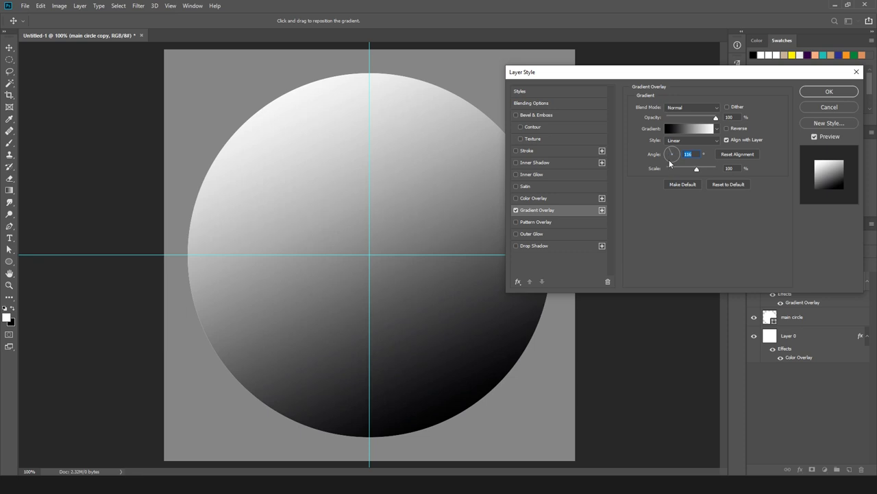
{"action": "left_click_drag", "start_coordinate": [394, 278], "coordinate": [421, 309]}
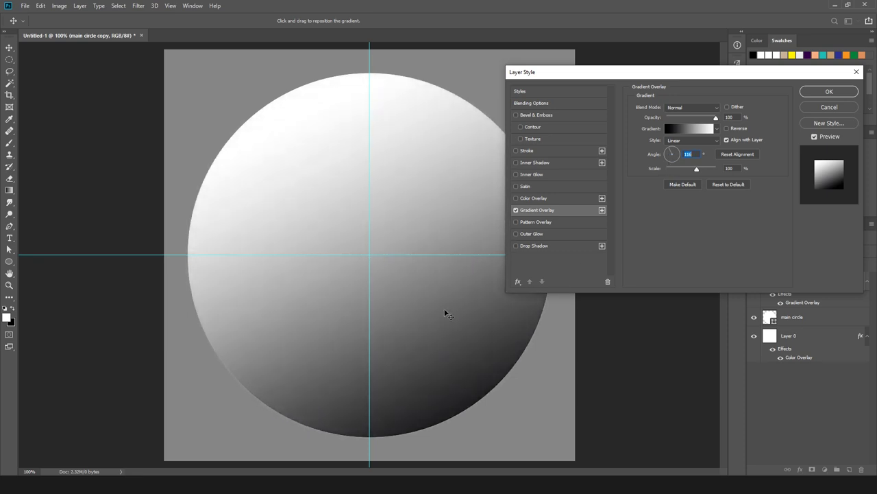
{"action": "left_click_drag", "start_coordinate": [489, 281], "coordinate": [495, 290]}
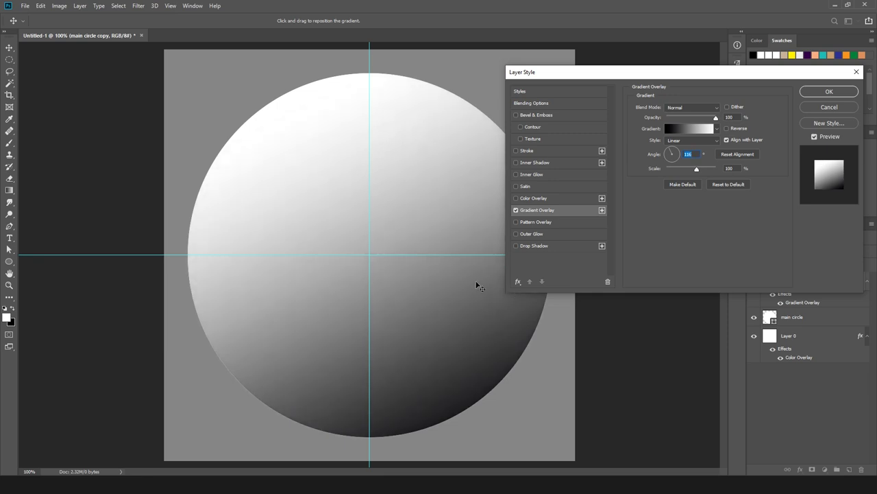
Step: Add a Drop Shadow at a 122° angle to the circle copy, adjust its size and apply the layer style
{"action": "left_click", "coordinate": [533, 245]}
{"action": "left_click_drag", "start_coordinate": [676, 131], "coordinate": [669, 132]}
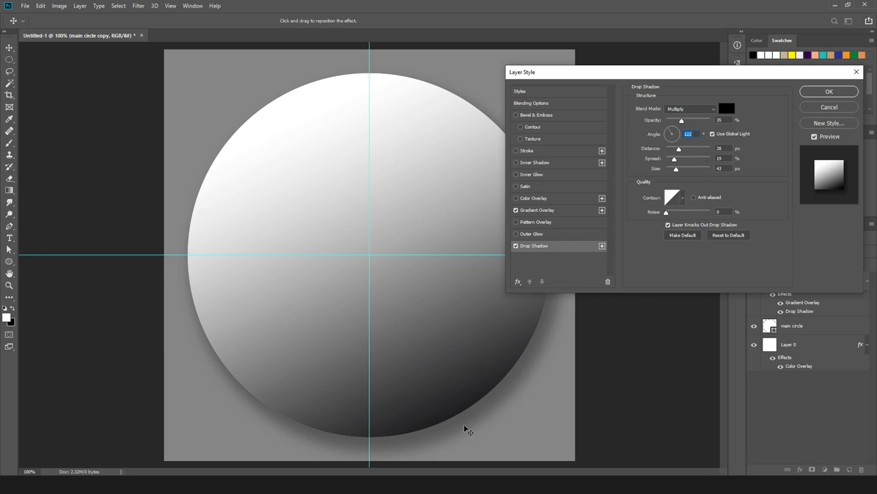
{"action": "mouse_move", "coordinate": [676, 170]}
{"action": "left_mouse_down"}
{"action": "mouse_move", "coordinate": [683, 172]}
{"action": "mouse_move", "coordinate": [674, 150]}
{"action": "mouse_move", "coordinate": [681, 154]}
{"action": "left_mouse_up"}
{"action": "left_click", "coordinate": [823, 92]}
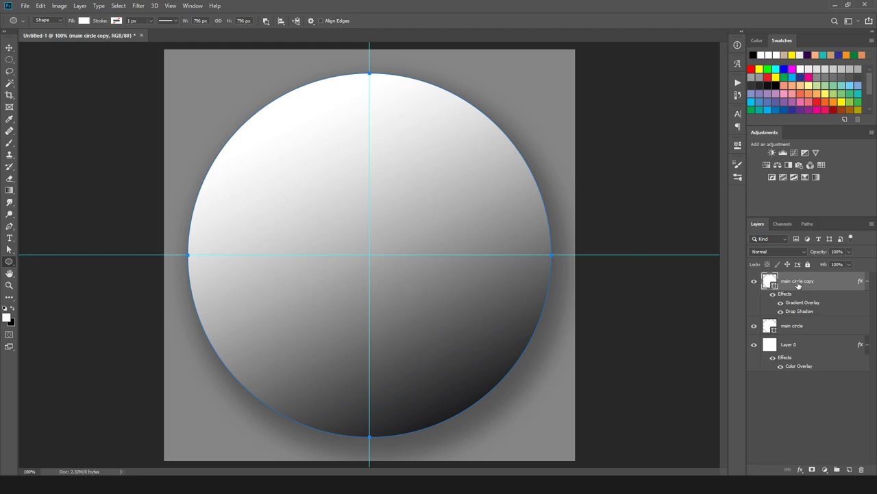
Step: Duplicate the original "main circle" layer and move the duplicate to the top of the layer stack
{"action": "left_click", "coordinate": [822, 325]}
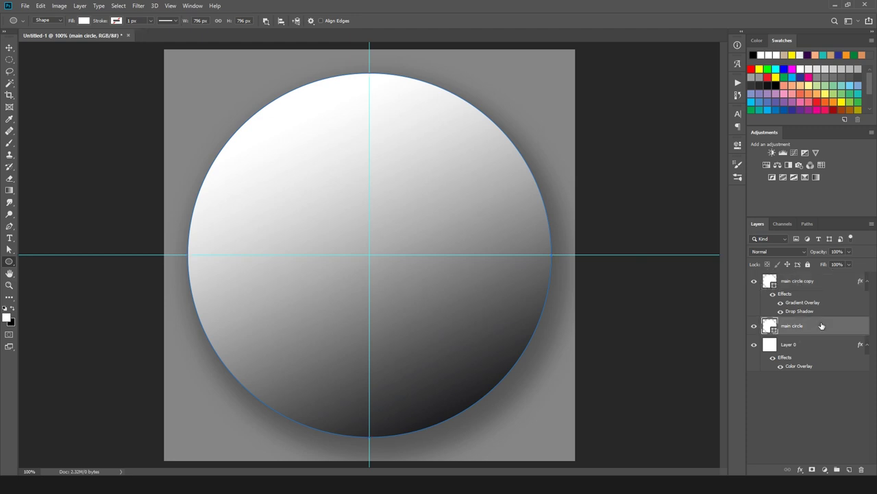
{"action": "key", "text": "ctrl+j"}
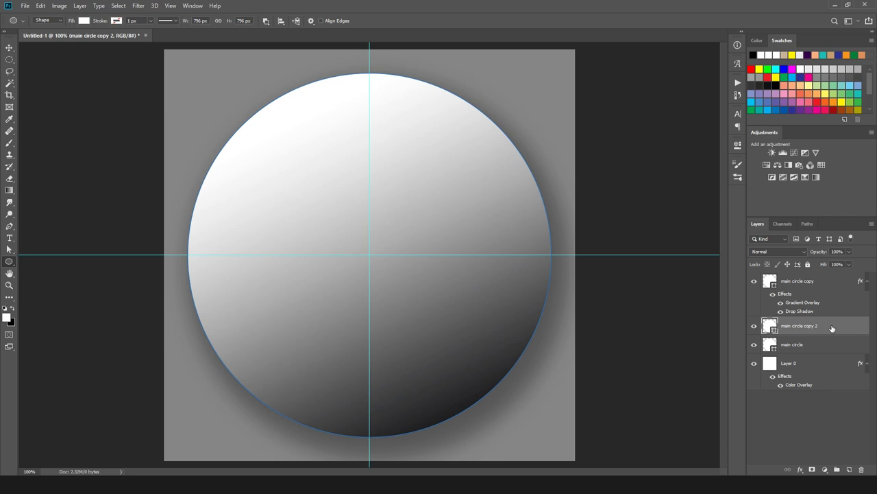
{"action": "left_click_drag", "start_coordinate": [831, 328], "coordinate": [834, 283]}
{"action": "left_click_drag", "start_coordinate": [834, 279], "coordinate": [829, 289]}
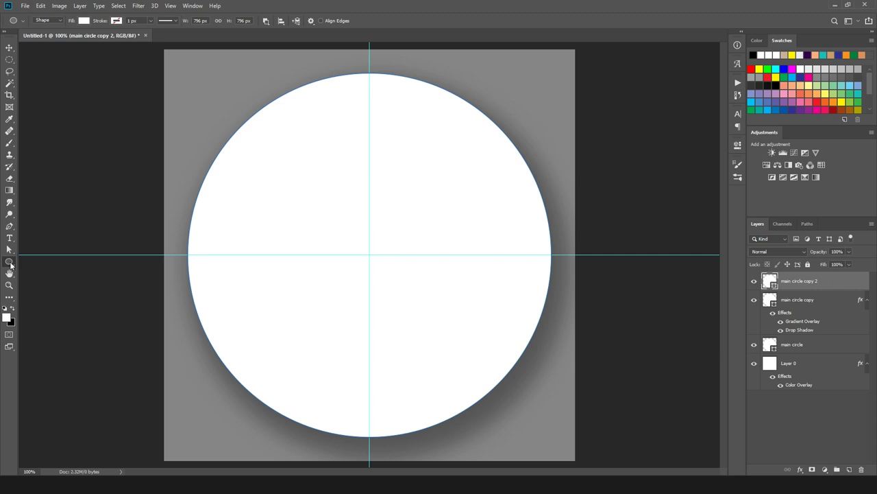
Step: Subtract a centred circle about 764 px in diameter from the "main circle copy 2" shape, leaving a thin outer ring
{"action": "left_click", "coordinate": [268, 22]}
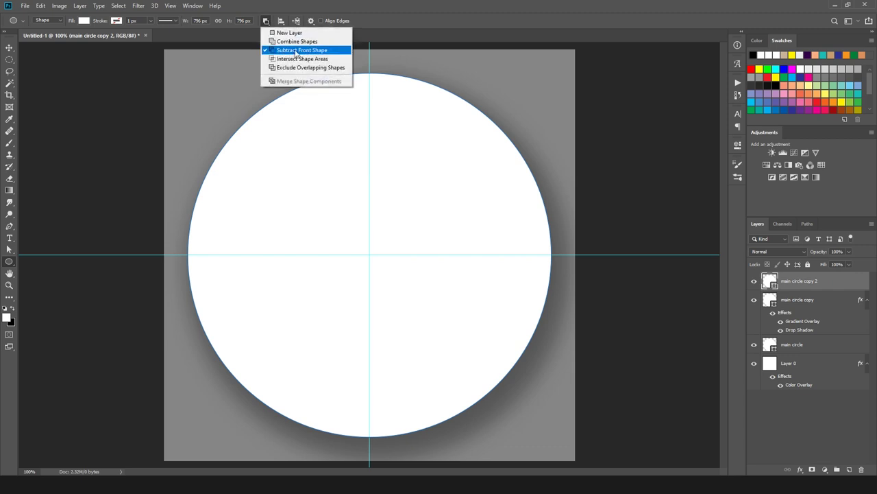
{"action": "left_click", "coordinate": [314, 51]}
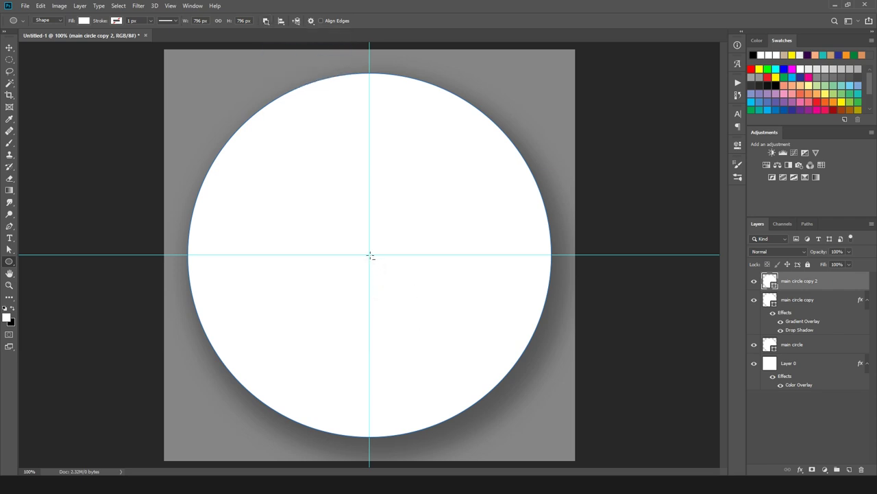
{"action": "left_click_drag", "start_coordinate": [370, 255], "coordinate": [546, 430]}
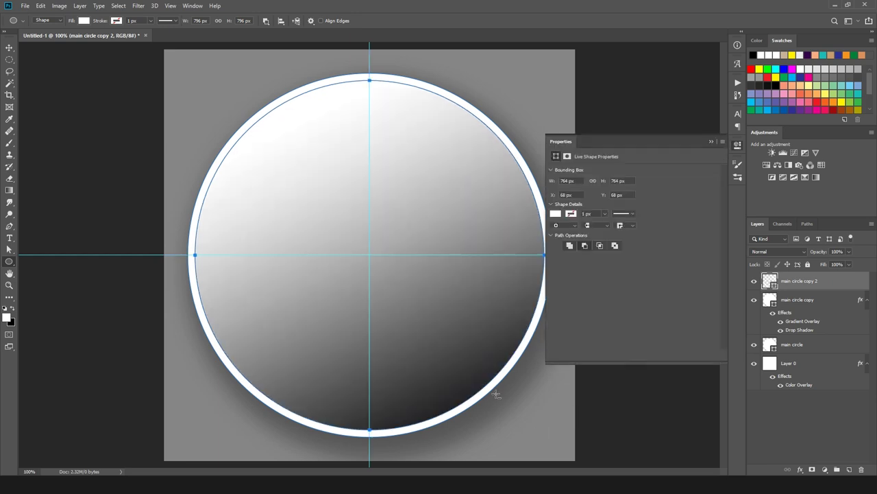
{"action": "left_click", "coordinate": [711, 140]}
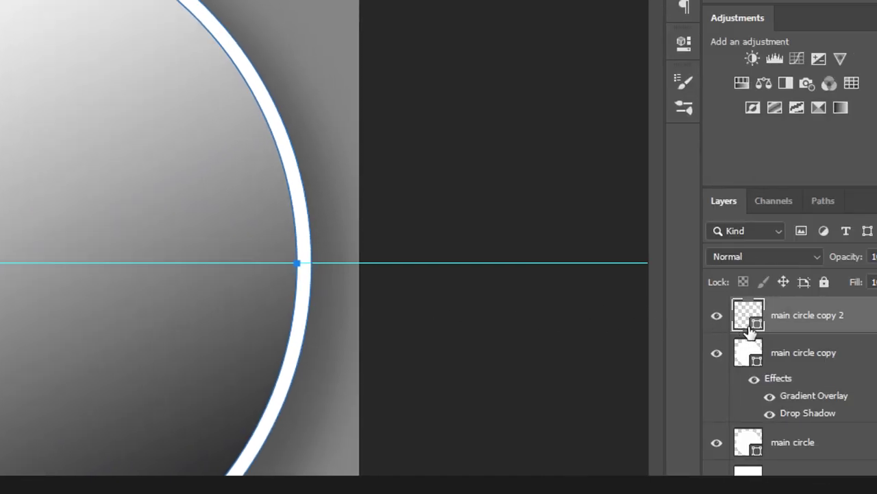
Step: Set the ring shape's fill to near-black #0f0f0f and rename its layer to "outerring"
{"action": "double_click", "coordinate": [747, 328]}
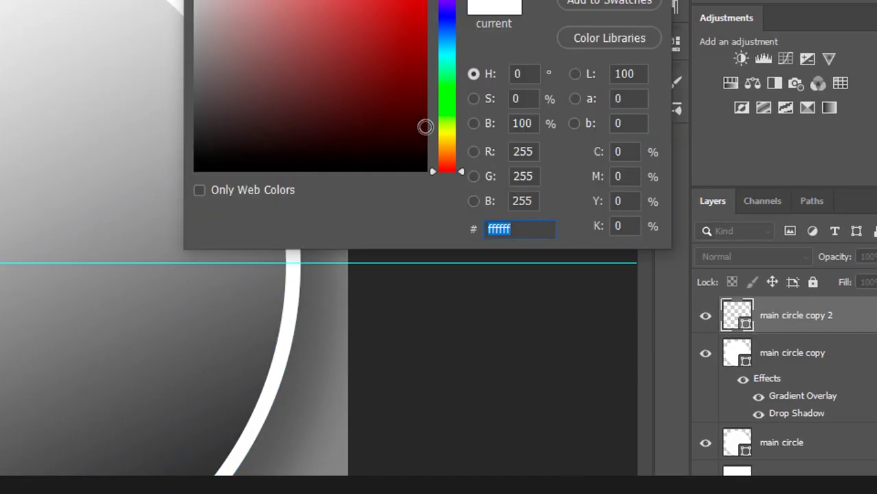
{"action": "left_click", "coordinate": [204, 154]}
{"action": "left_click_drag", "start_coordinate": [203, 154], "coordinate": [194, 157]}
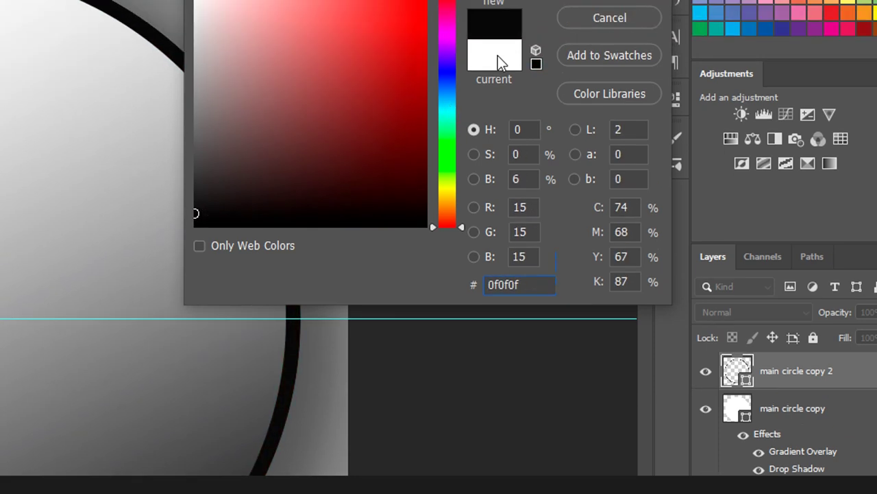
{"action": "left_click", "coordinate": [566, 85]}
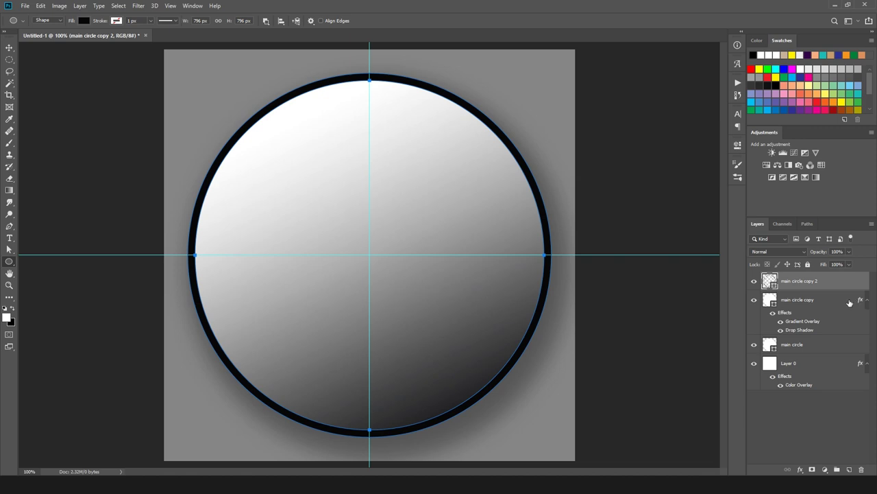
{"action": "double_click", "coordinate": [816, 281]}
{"action": "type", "text": "outerring"}
{"action": "key", "text": "Return"}
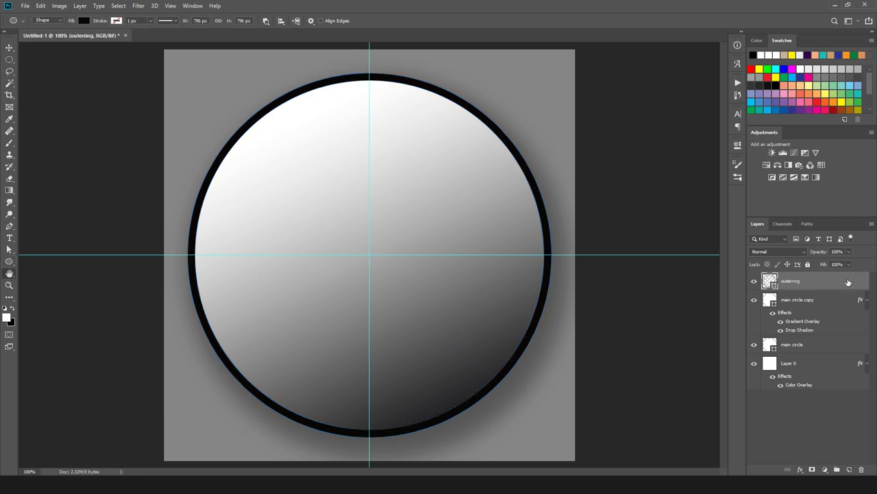
Step: Open the "outerring" layer's blending options, reset its style settings and lower the Fill Opacity to 0%
{"action": "double_click", "coordinate": [848, 282]}
{"action": "key", "text": "alt"}
{"action": "left_click", "coordinate": [830, 107], "text": "alt"}
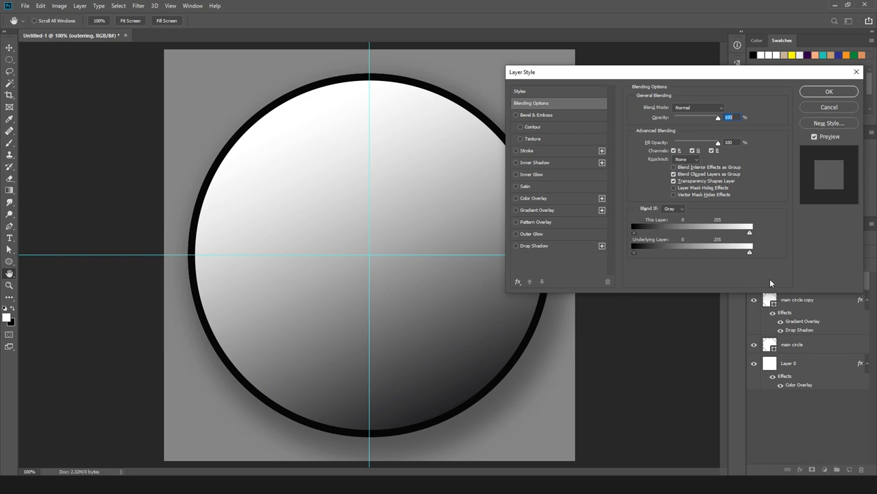
{"action": "left_click_drag", "start_coordinate": [718, 143], "coordinate": [669, 151]}
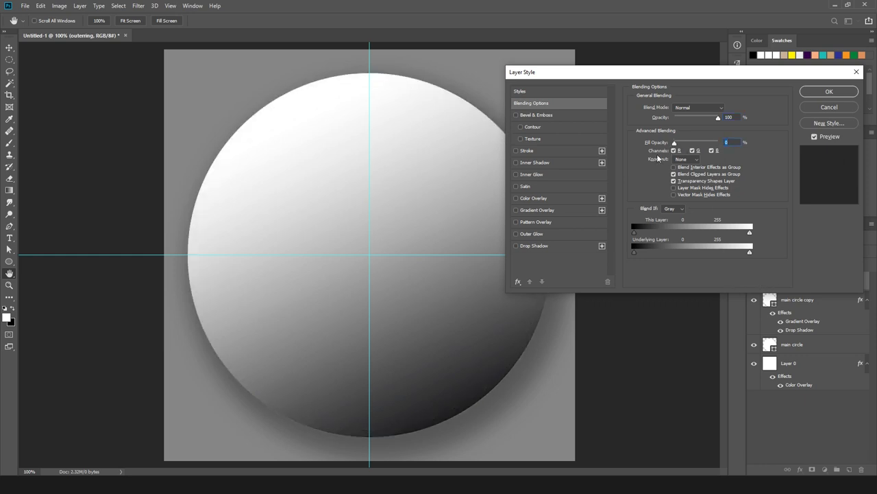
Step: Add an Inner Bevel to the "outerring" layer with a size of 3 px and soften of 2 px
{"action": "left_click", "coordinate": [516, 115]}
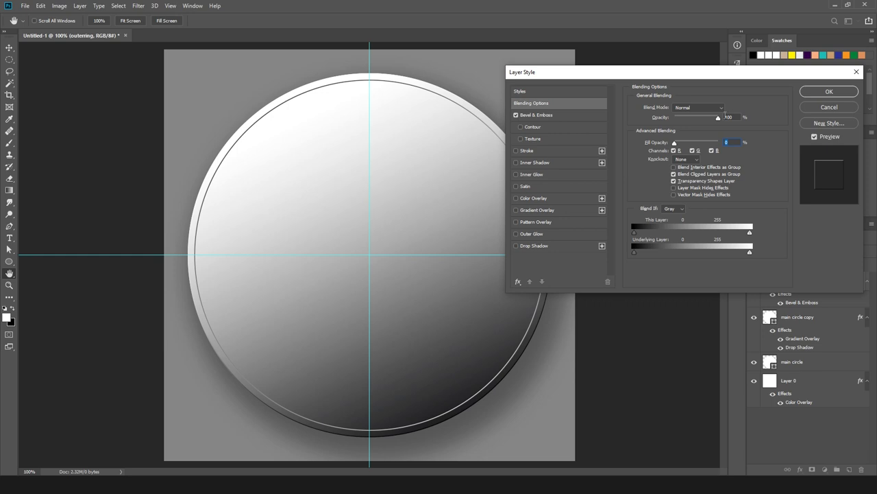
{"action": "left_click", "coordinate": [545, 114]}
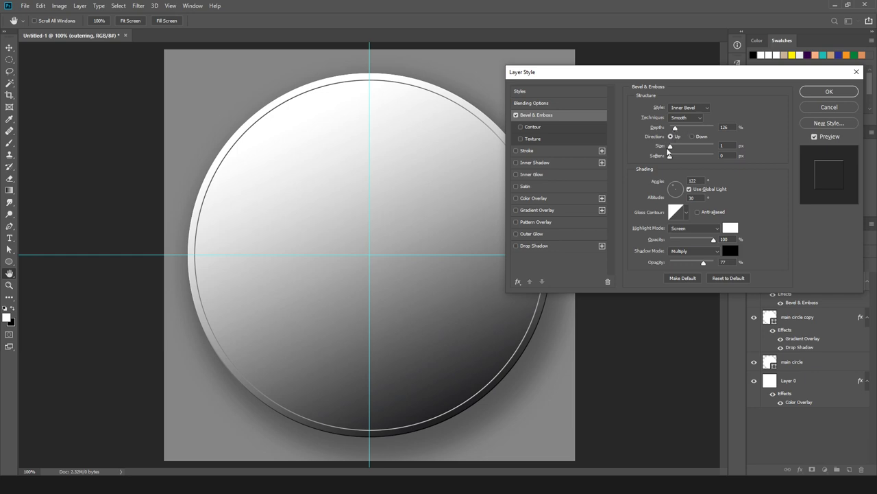
{"action": "key", "text": "Up"}
{"action": "key", "text": "Up"}
{"action": "key", "text": "Up"}
{"action": "key", "text": "Up"}
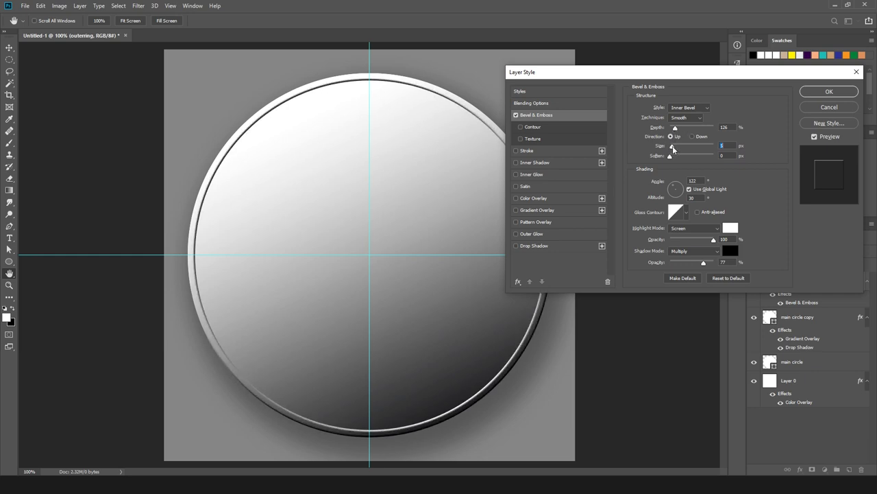
{"action": "key", "text": "Down"}
{"action": "key", "text": "Down"}
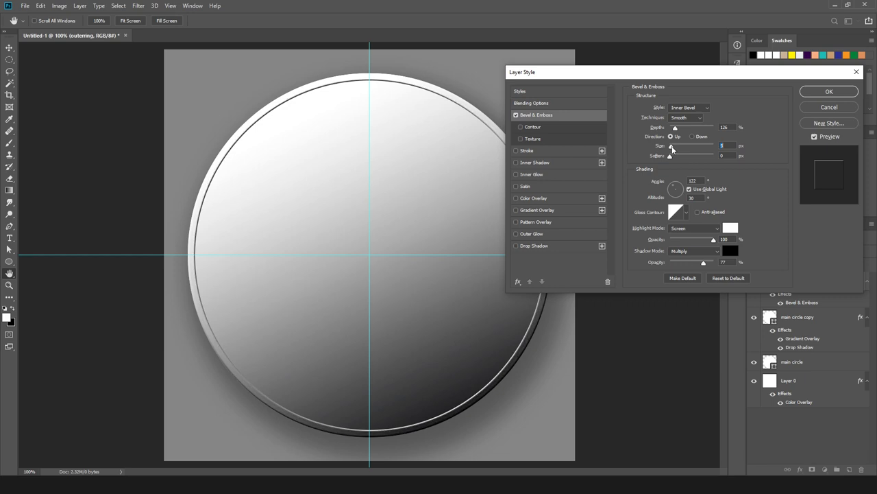
{"action": "left_click_drag", "start_coordinate": [668, 156], "coordinate": [676, 161]}
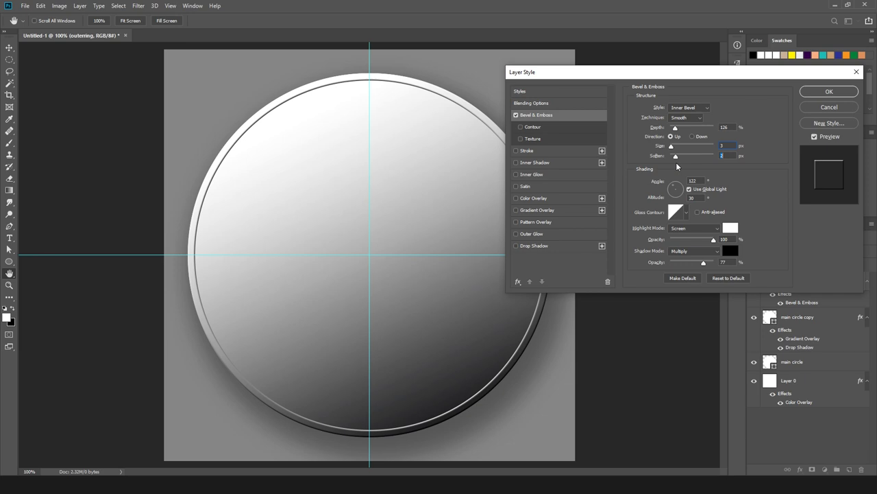
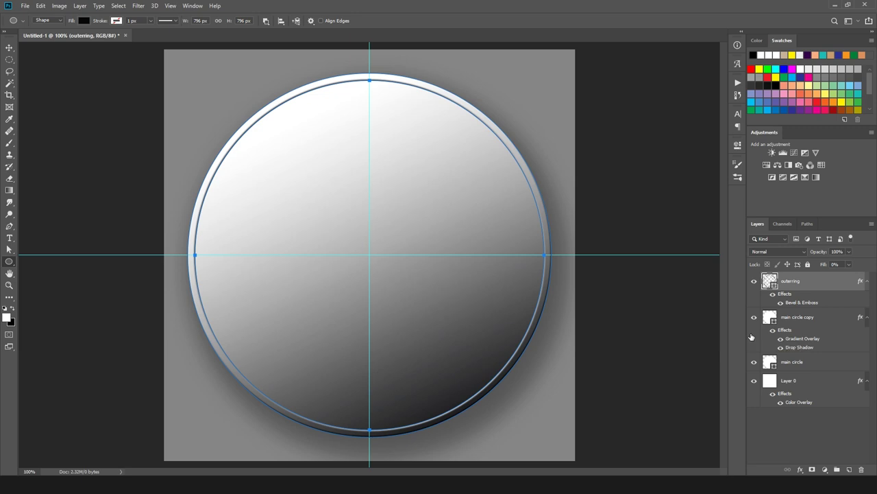
Step: Create a new layer above "outerring" and fill it with black at 100% opacity
{"action": "key", "text": "ctrl+alt+shift+n"}
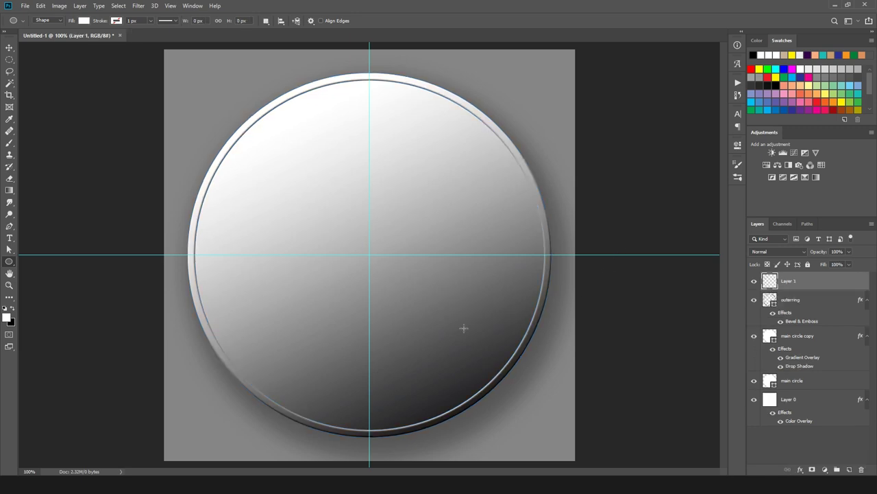
{"action": "left_click", "coordinate": [42, 9]}
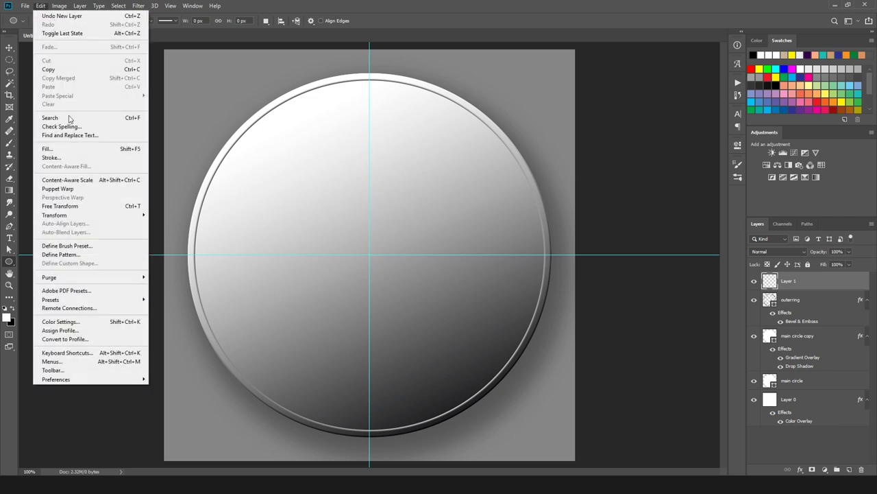
{"action": "left_click", "coordinate": [48, 149]}
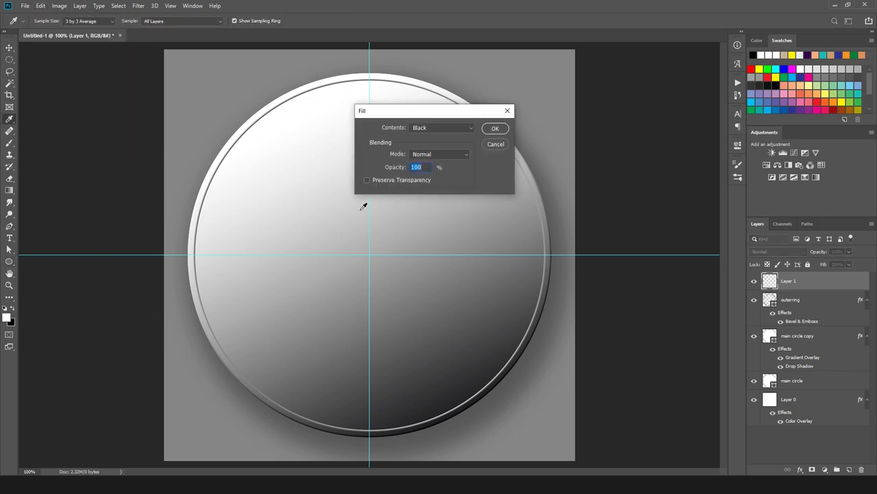
{"action": "left_click", "coordinate": [495, 129]}
{"action": "key", "text": "u"}
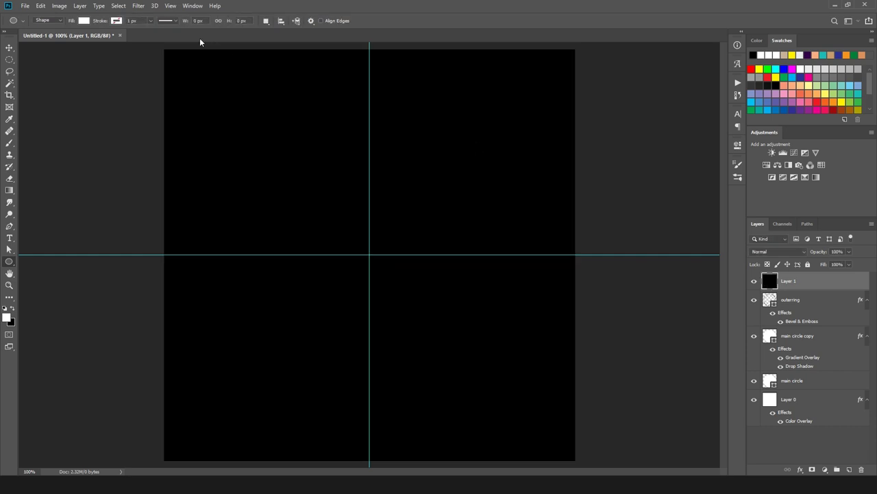
Step: Apply Add Noise to the black layer with Gaussian distribution, Monochromatic, at an amount of about 158%
{"action": "left_click", "coordinate": [137, 6]}
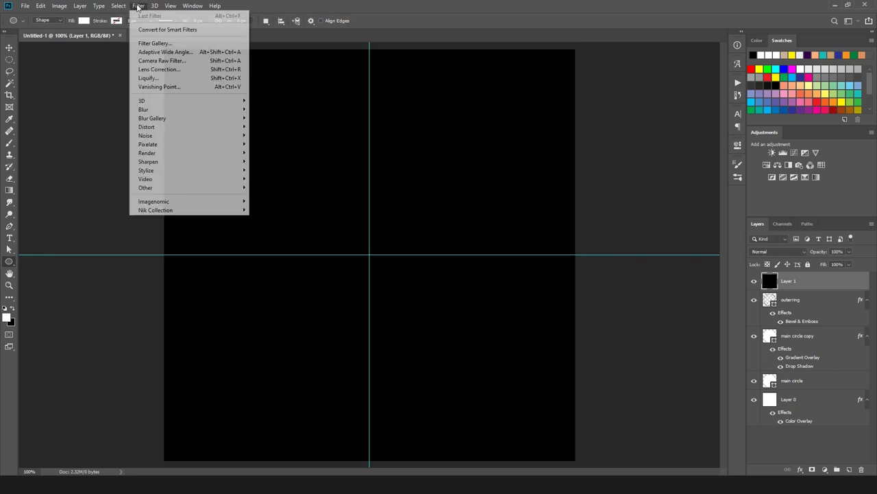
{"action": "mouse_move", "coordinate": [149, 136]}
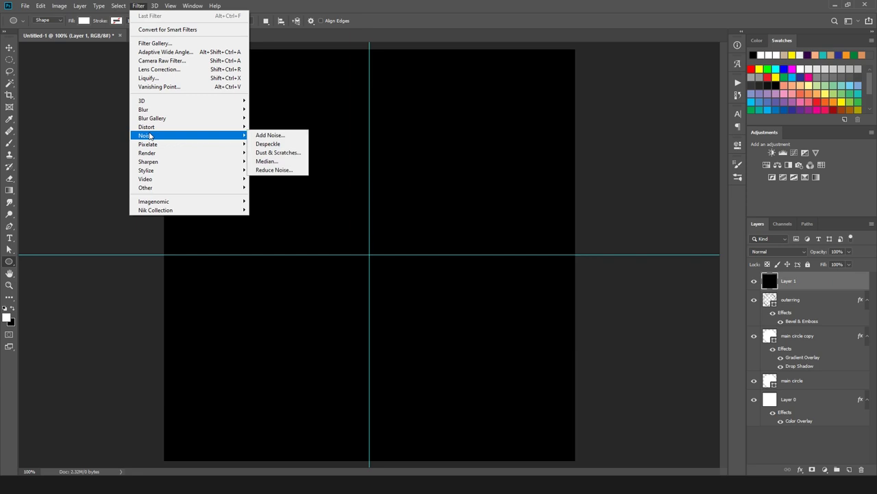
{"action": "left_click", "coordinate": [264, 135]}
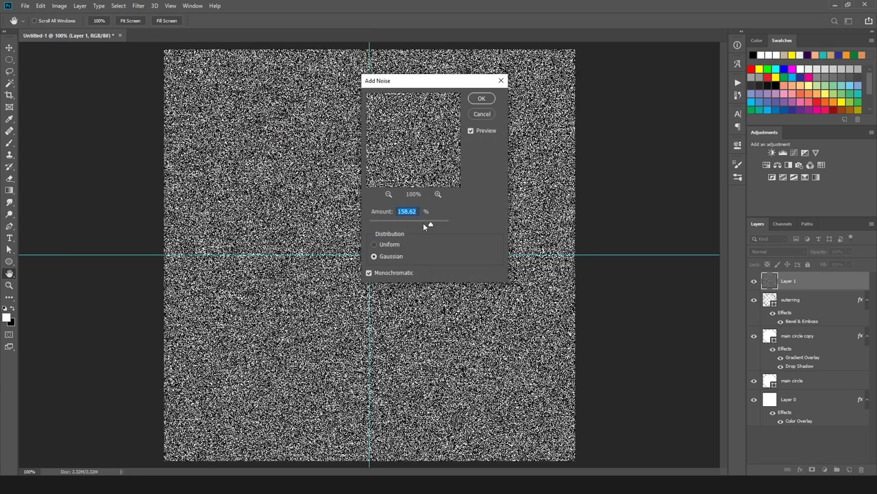
{"action": "left_click_drag", "start_coordinate": [430, 226], "coordinate": [429, 235]}
{"action": "left_click", "coordinate": [481, 98]}
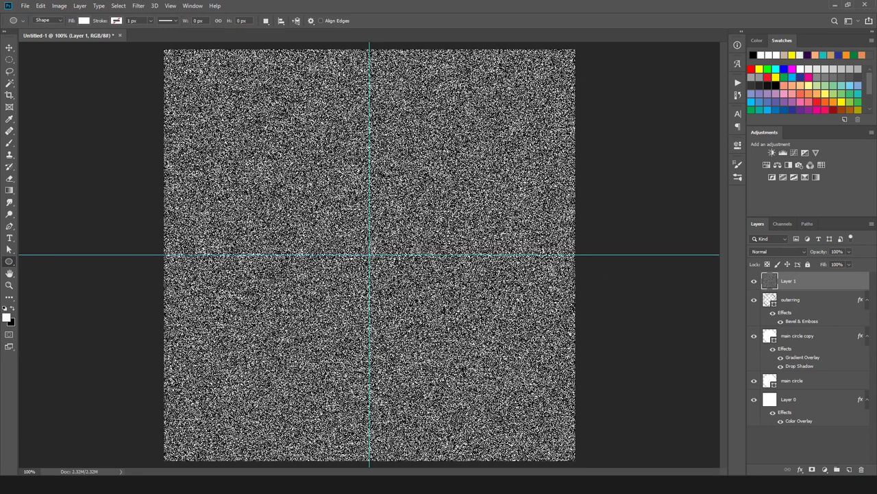
Step: Soften the noise layer with the basic Blur filter
{"action": "left_click", "coordinate": [139, 7]}
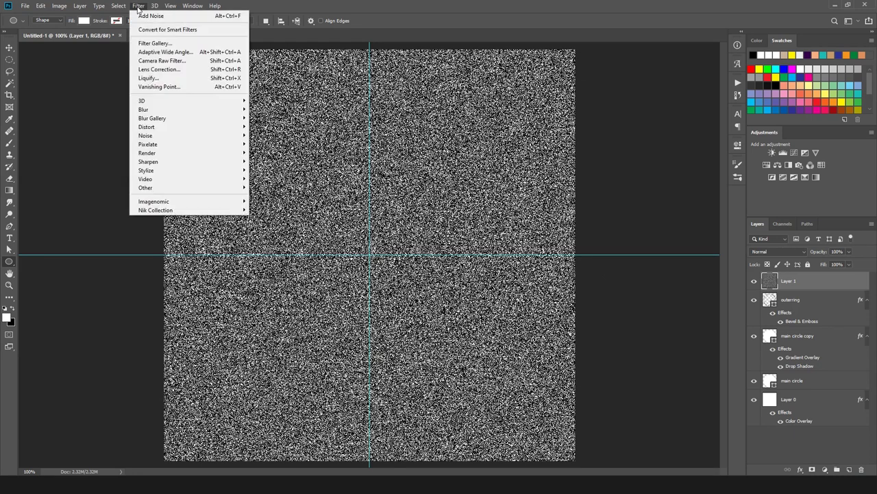
{"action": "mouse_move", "coordinate": [188, 110]}
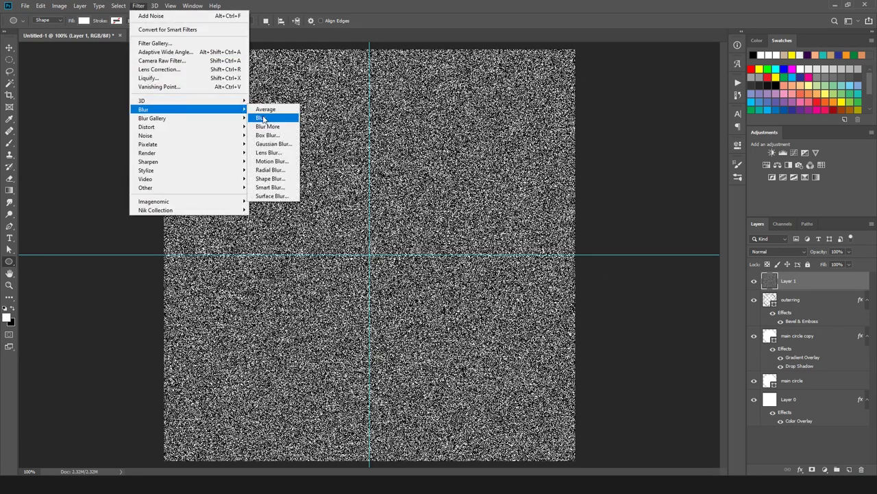
{"action": "left_click", "coordinate": [262, 120]}
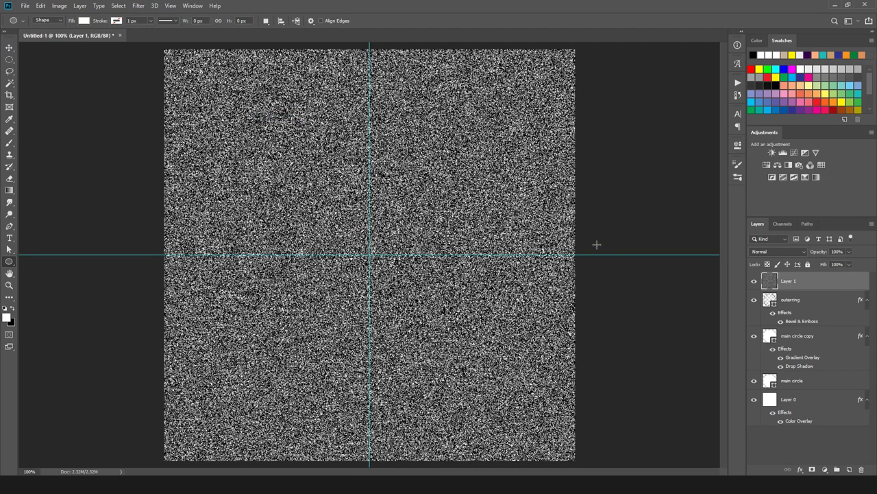
Step: Mask the noise layer to the outline of the original "main circle" shape
{"action": "left_click", "coordinate": [822, 384]}
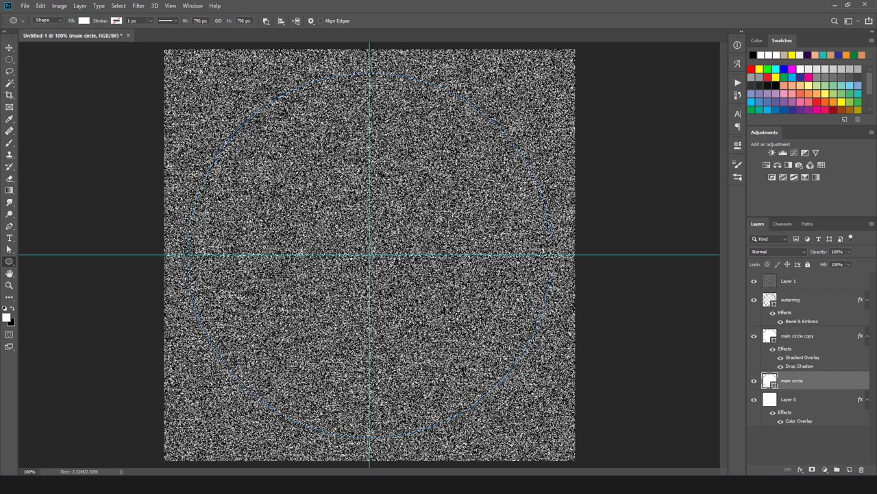
{"action": "left_click", "coordinate": [788, 282]}
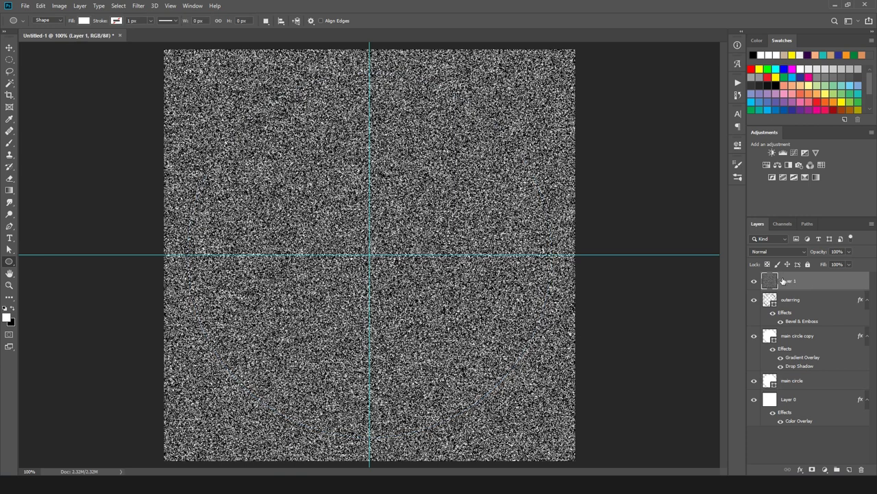
{"action": "left_click", "coordinate": [812, 469]}
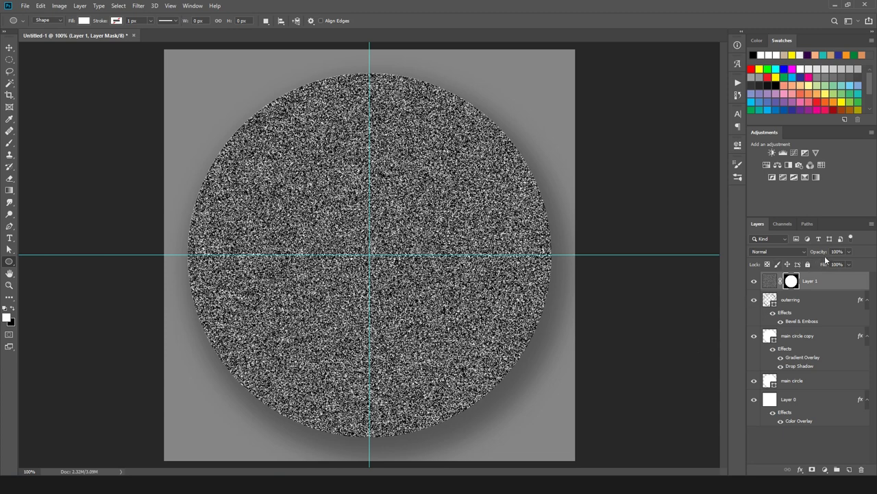
Step: Reduce the masked noise layer's opacity to 4% and inspect the grain on the circle up close
{"action": "left_click_drag", "start_coordinate": [822, 253], "coordinate": [777, 250]}
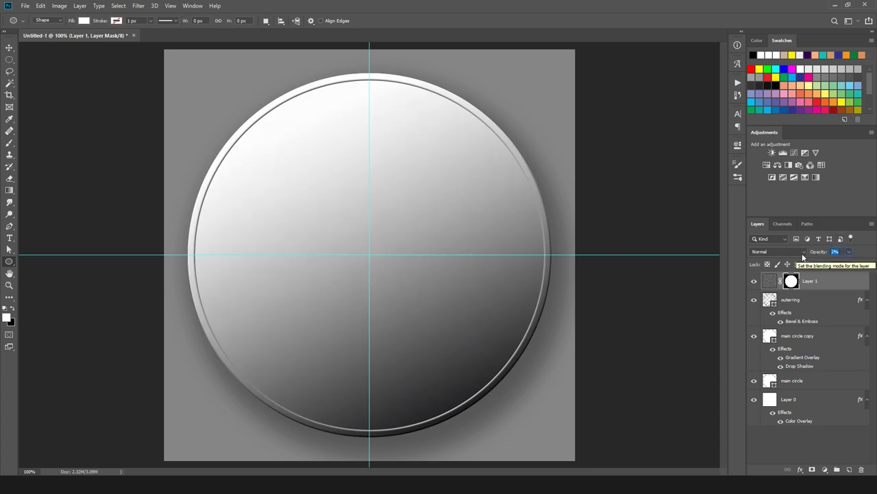
{"action": "type", "text": "4"}
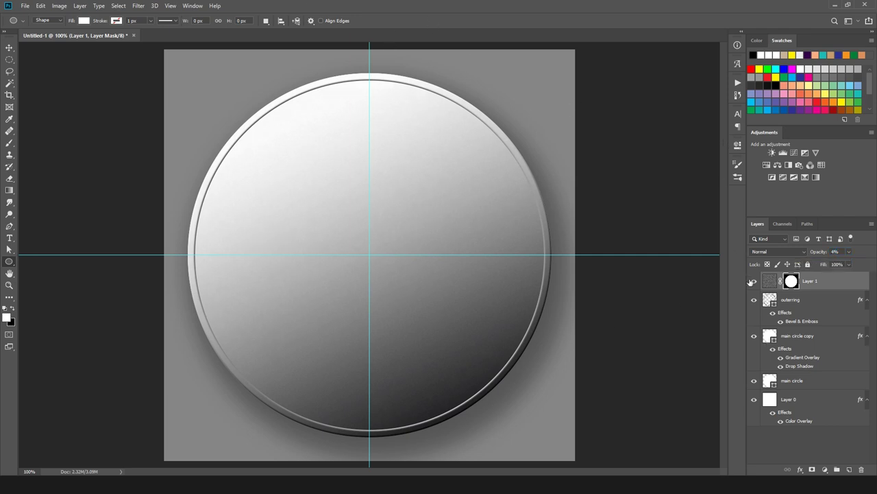
{"action": "scroll", "coordinate": [411, 295], "scroll_direction": "up", "scroll_amount": 3}
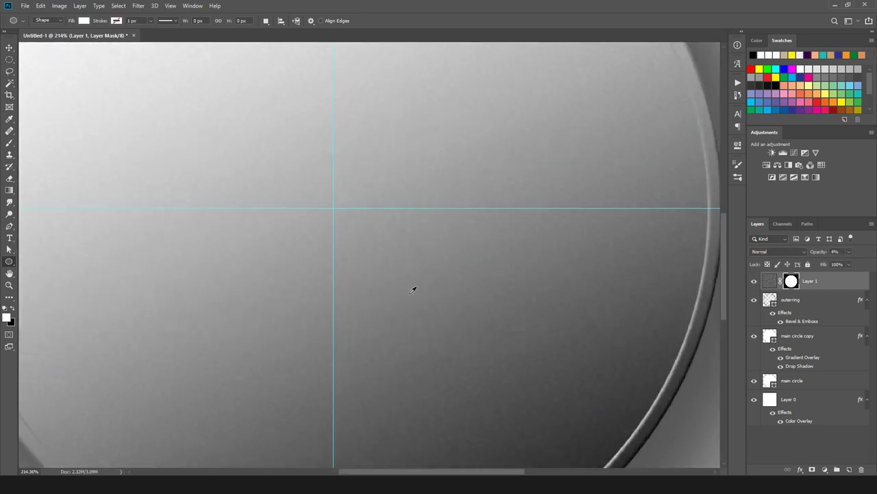
{"action": "scroll", "coordinate": [435, 297], "scroll_direction": "down", "scroll_amount": 3}
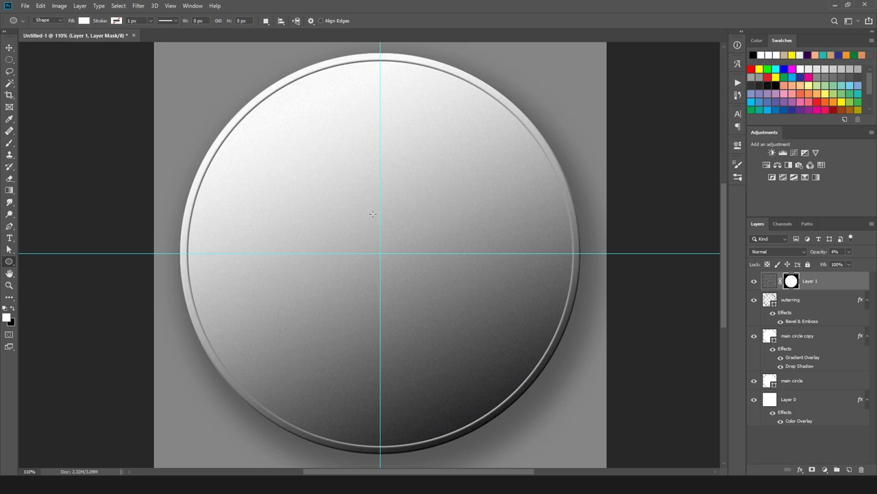
Step: Duplicate the "main circle" shape, bring the copy to the front, and scale it about its centre to roughly 66.5%
{"action": "left_click", "coordinate": [808, 382]}
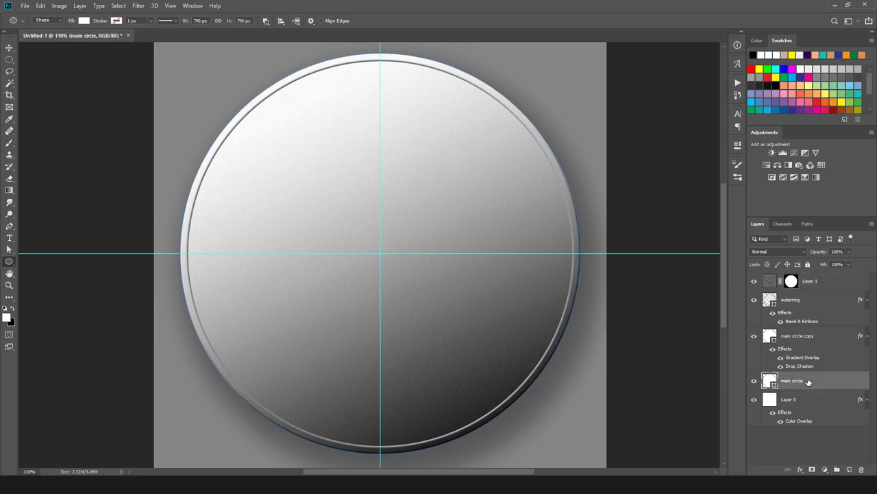
{"action": "key", "text": "ctrl+j"}
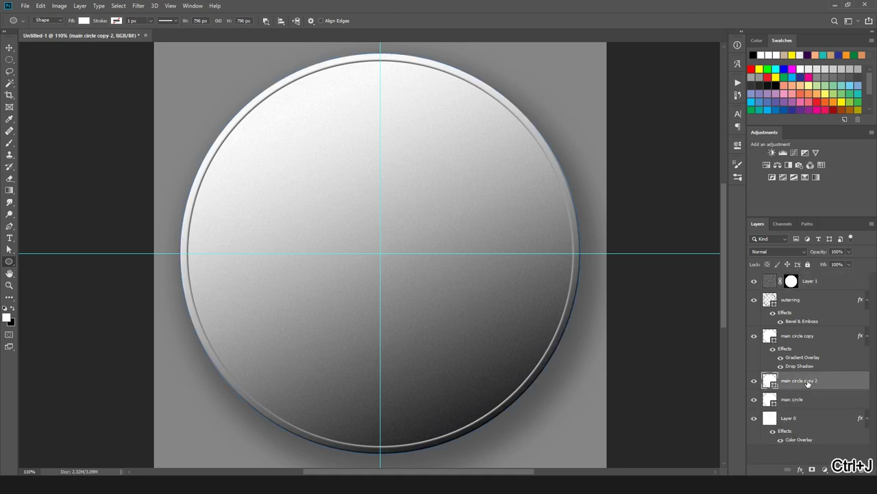
{"action": "left_click_drag", "start_coordinate": [828, 382], "coordinate": [835, 289]}
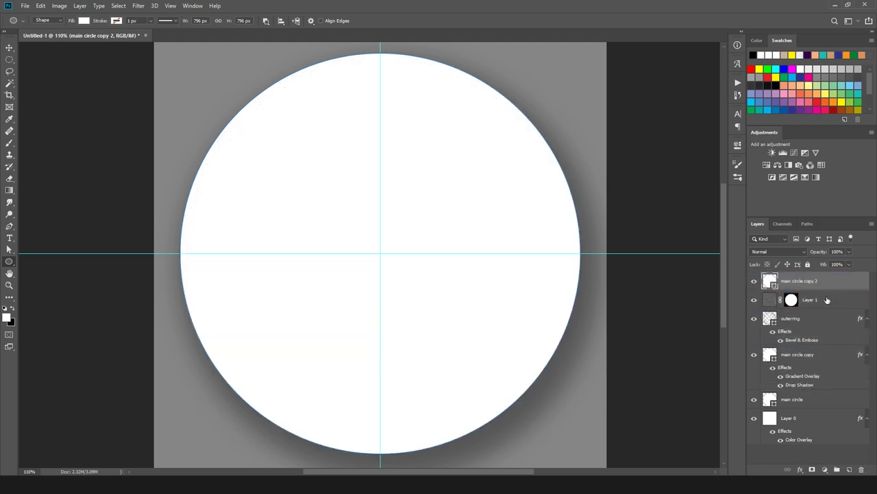
{"action": "key", "text": "ctrl+t"}
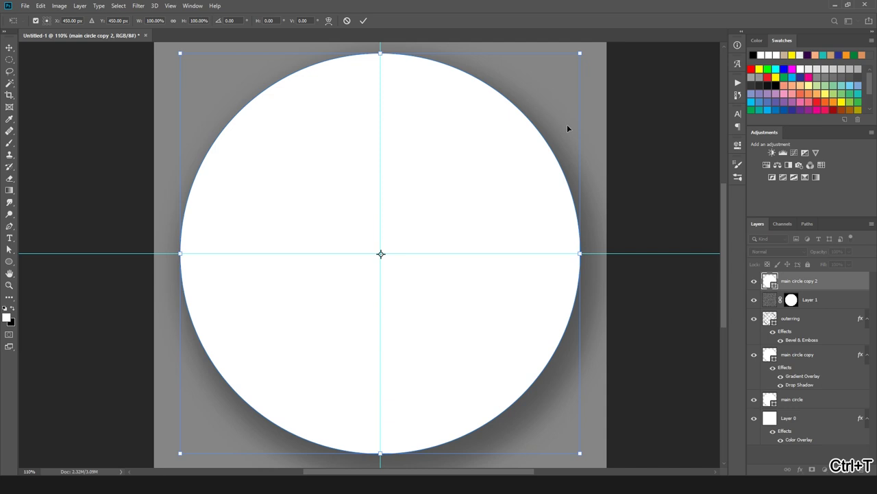
{"action": "left_click_drag", "start_coordinate": [580, 53], "coordinate": [519, 124]}
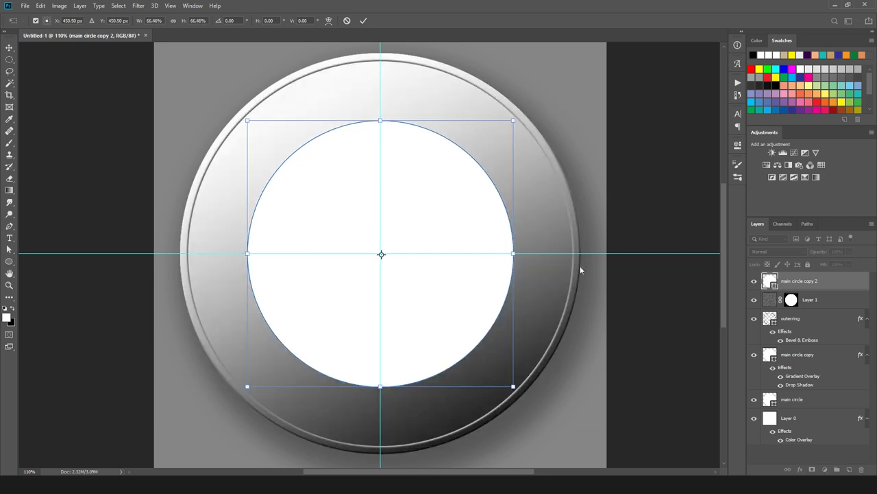
{"action": "key", "text": "Return"}
Step: Subtract a concentric circle about 502 px in diameter from the scaled copy to leave a thin inner ring
{"action": "key", "text": "u"}
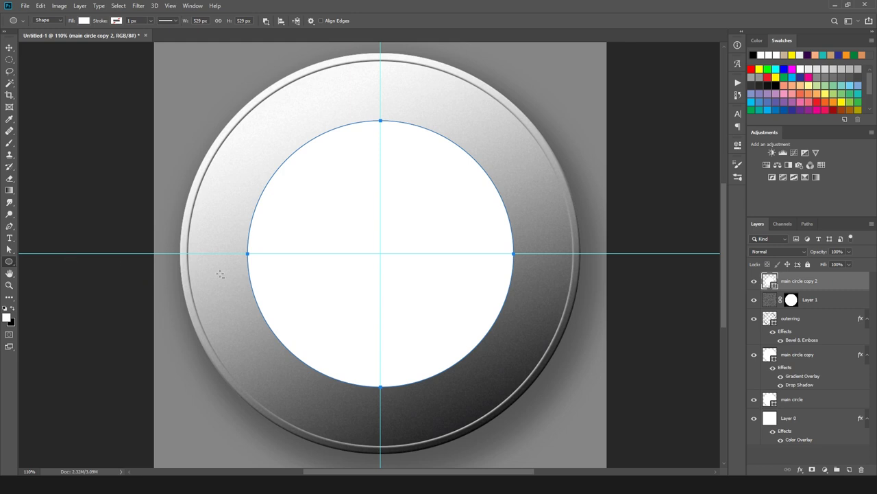
{"action": "left_click", "coordinate": [266, 21]}
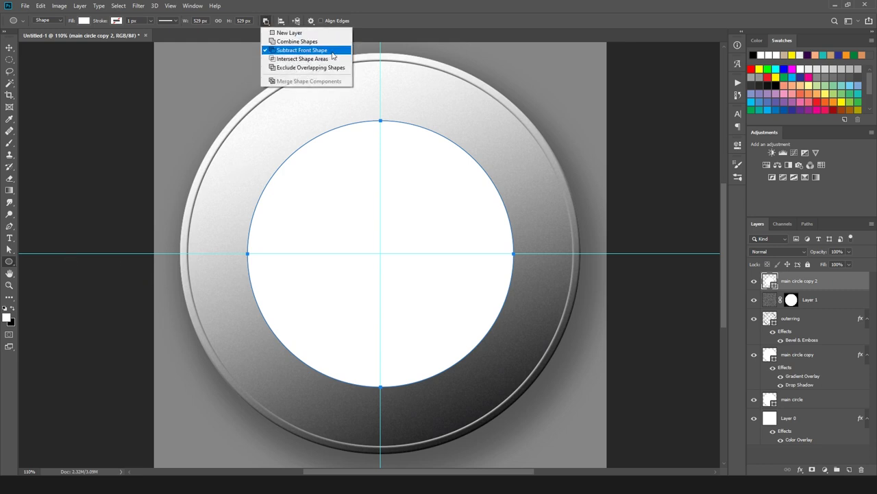
{"action": "left_click", "coordinate": [382, 255]}
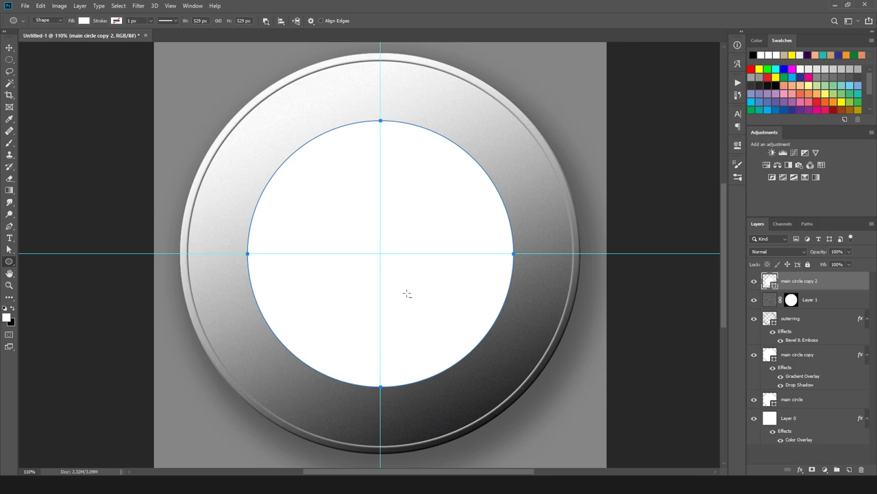
{"action": "left_click_drag", "start_coordinate": [381, 254], "coordinate": [506, 383]}
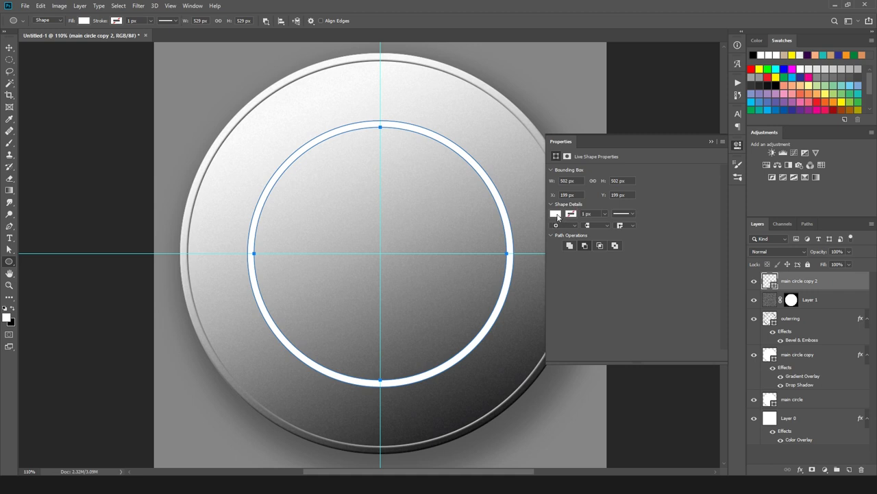
{"action": "left_click", "coordinate": [712, 141]}
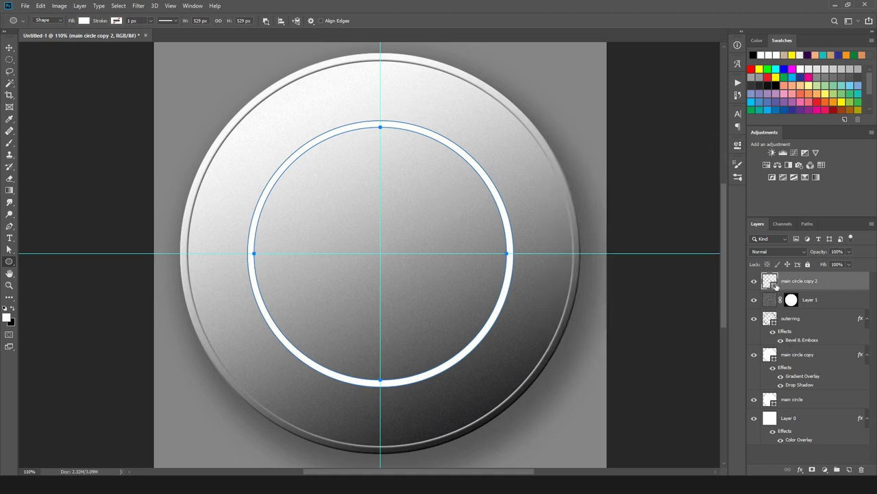
Step: Recolour the thin inner ring to pure red (ff0000)
{"action": "double_click", "coordinate": [774, 285]}
{"action": "left_click", "coordinate": [615, 94]}
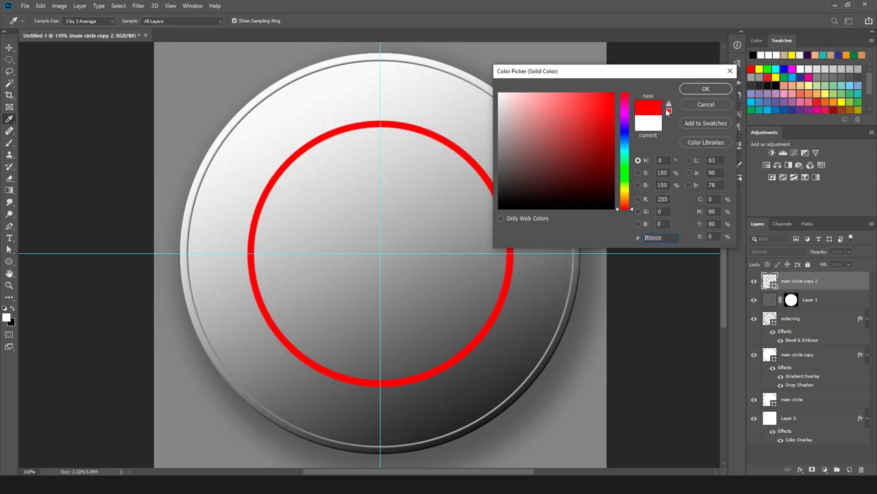
{"action": "left_click", "coordinate": [695, 90]}
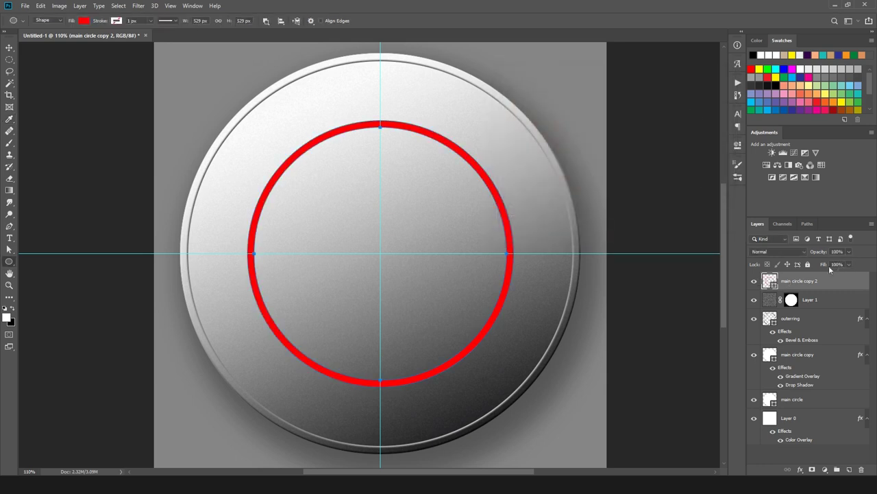
Step: Reduce the inner ring's layer fill to 0% and move or copy the "outerring" Bevel & Emboss style onto it, keeping the original
{"action": "left_click_drag", "start_coordinate": [825, 267], "coordinate": [773, 274]}
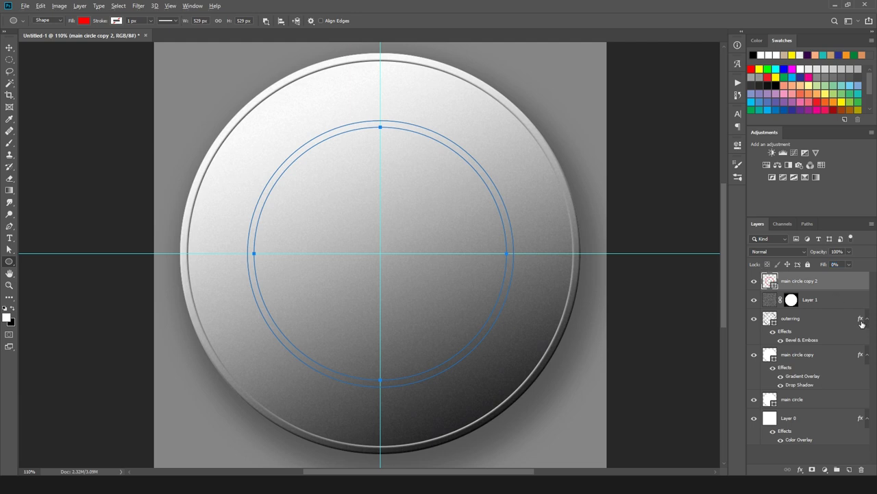
{"action": "left_click_drag", "start_coordinate": [860, 320], "coordinate": [823, 287]}
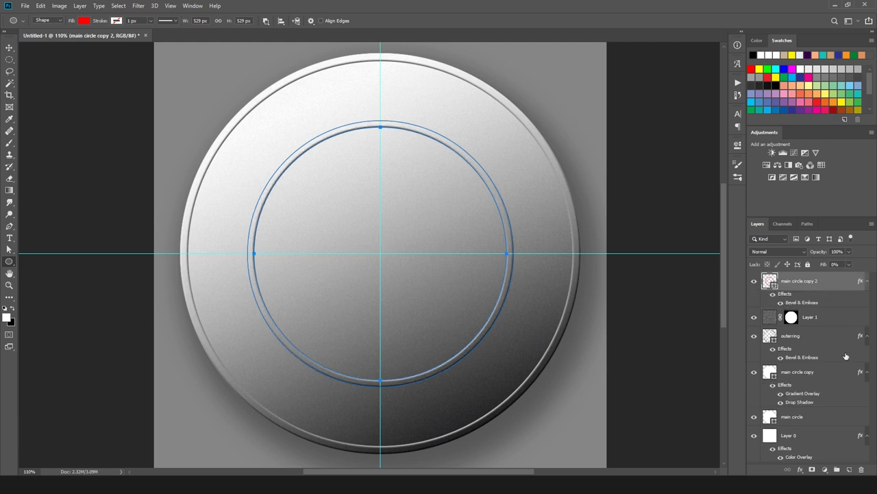
{"action": "left_click", "coordinate": [9, 48]}
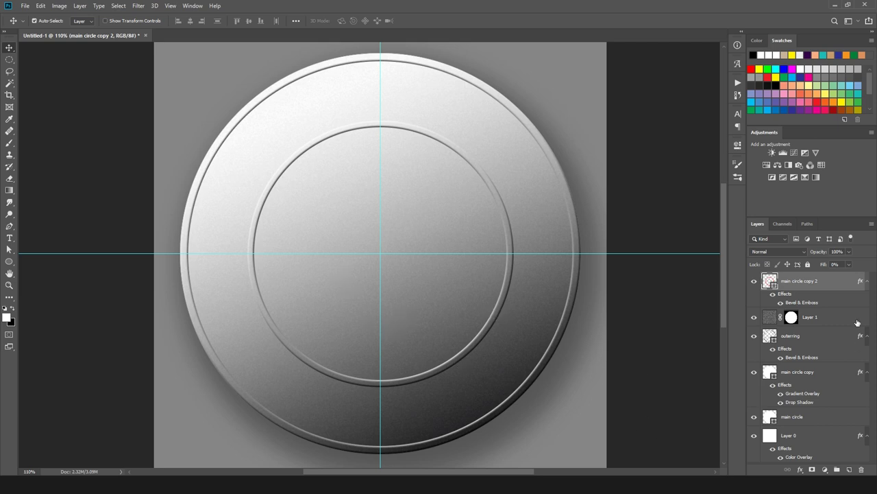
Step: Adjust the inner ring's Bevel & Emboss to 168% depth, 2 px soften and about 66% shadow opacity
{"action": "double_click", "coordinate": [842, 285]}
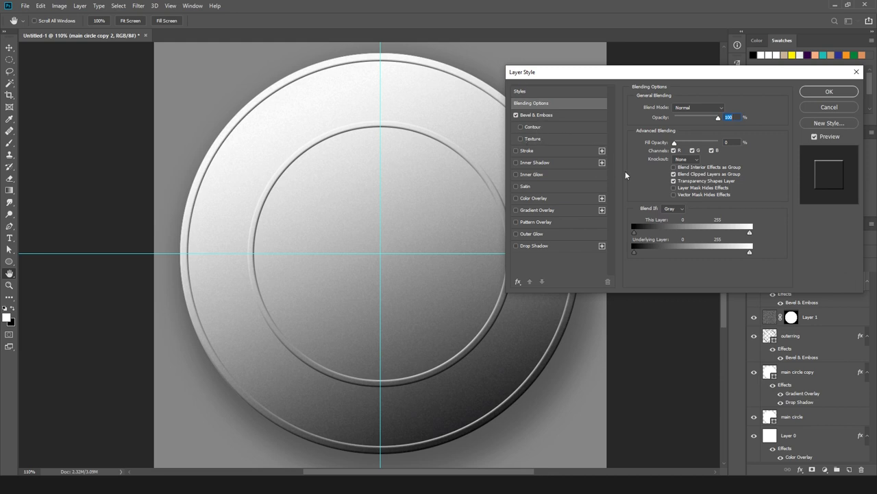
{"action": "left_click", "coordinate": [536, 117]}
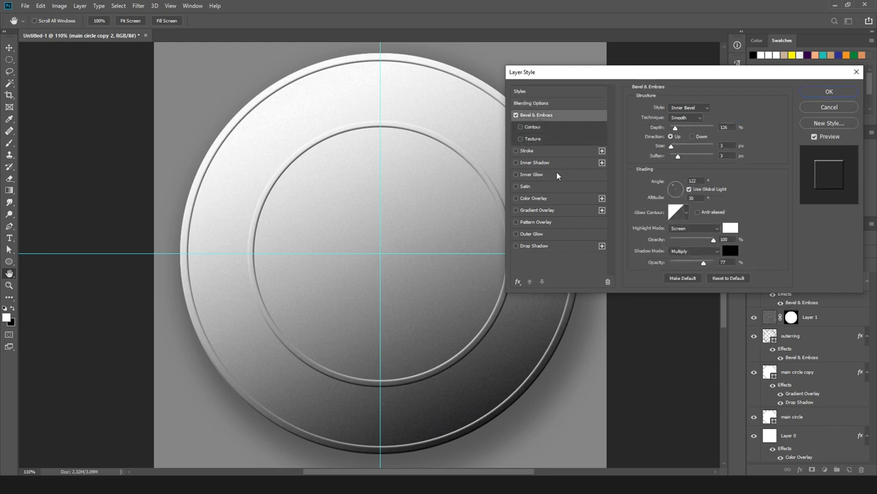
{"action": "mouse_move", "coordinate": [676, 129]}
{"action": "left_mouse_down"}
{"action": "mouse_move", "coordinate": [688, 130]}
{"action": "mouse_move", "coordinate": [678, 130]}
{"action": "left_mouse_up"}
{"action": "left_click_drag", "start_coordinate": [678, 156], "coordinate": [670, 158]}
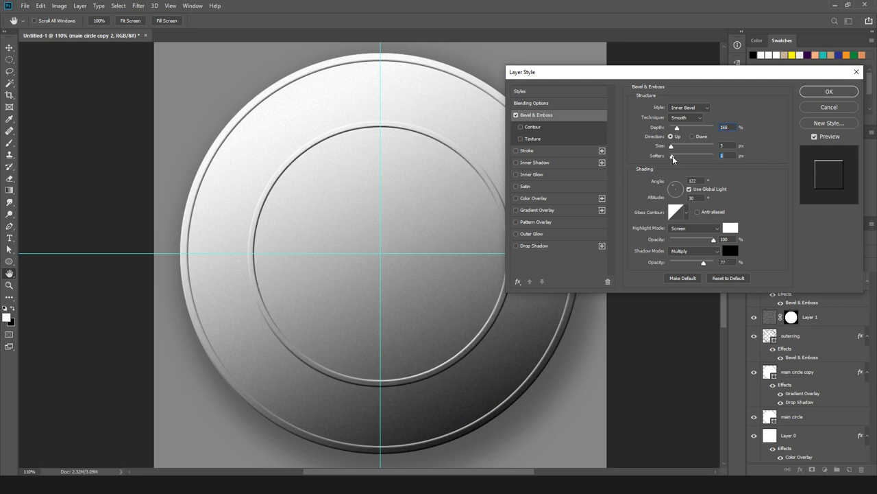
{"action": "left_click_drag", "start_coordinate": [672, 156], "coordinate": [681, 158]}
{"action": "left_click_drag", "start_coordinate": [676, 157], "coordinate": [674, 157]}
{"action": "left_click_drag", "start_coordinate": [702, 264], "coordinate": [686, 264]}
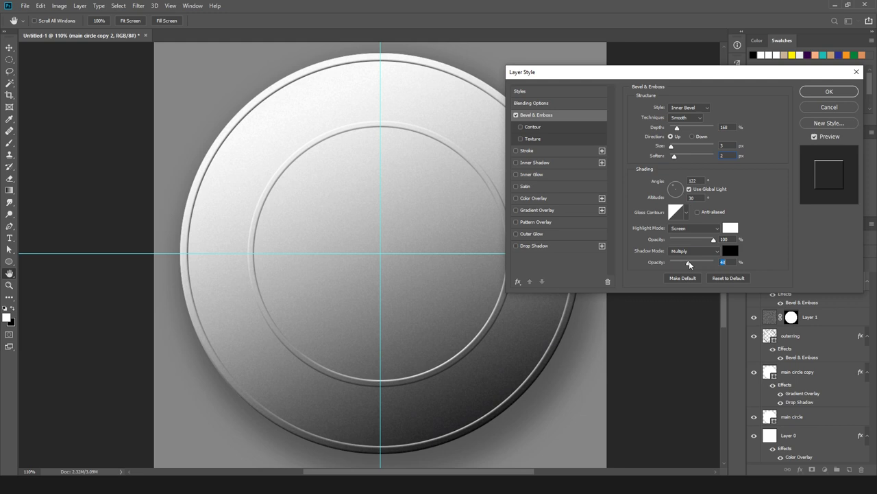
{"action": "left_click_drag", "start_coordinate": [693, 266], "coordinate": [700, 268]}
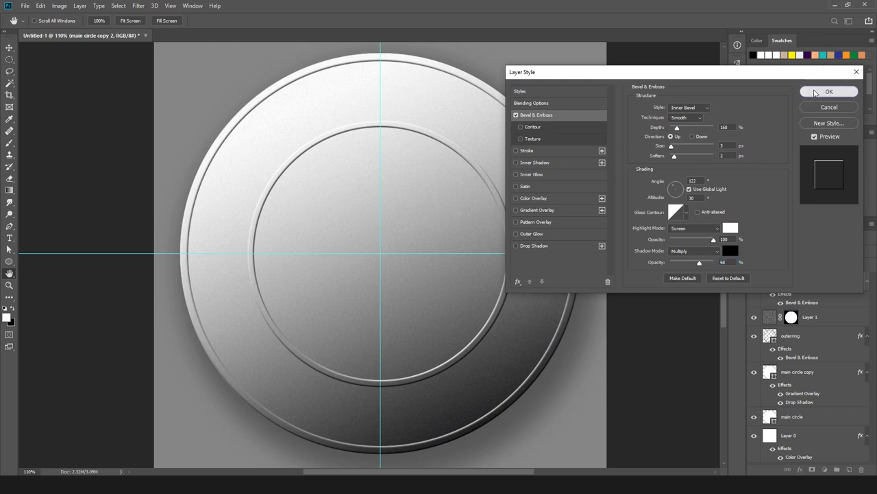
{"action": "left_click", "coordinate": [814, 91]}
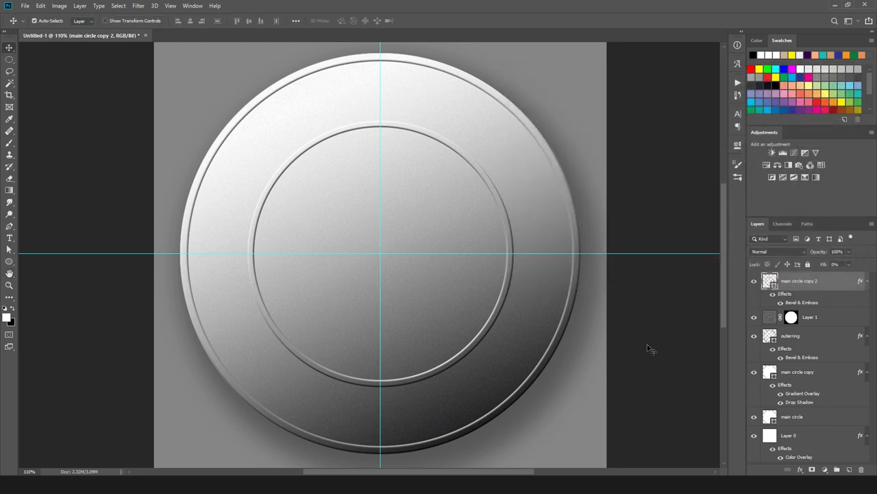
Step: Add a new text layer reading "10" over the circle
{"action": "left_click", "coordinate": [10, 238]}
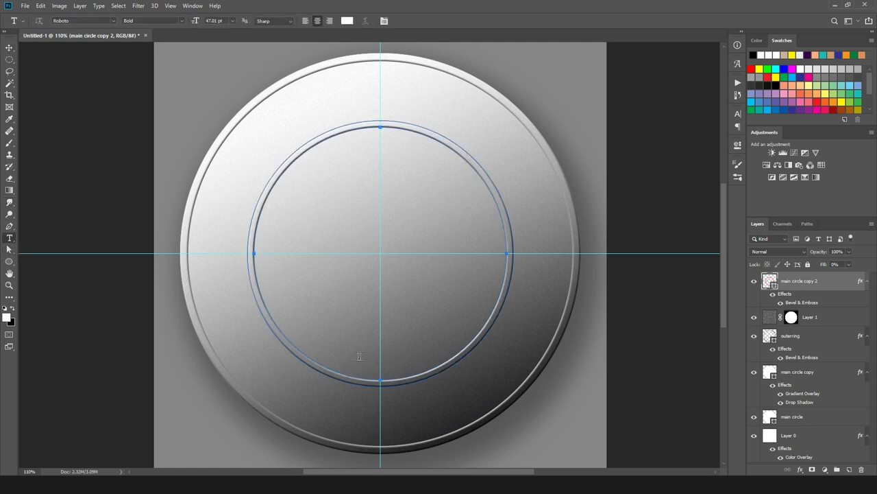
{"action": "left_click", "coordinate": [347, 336]}
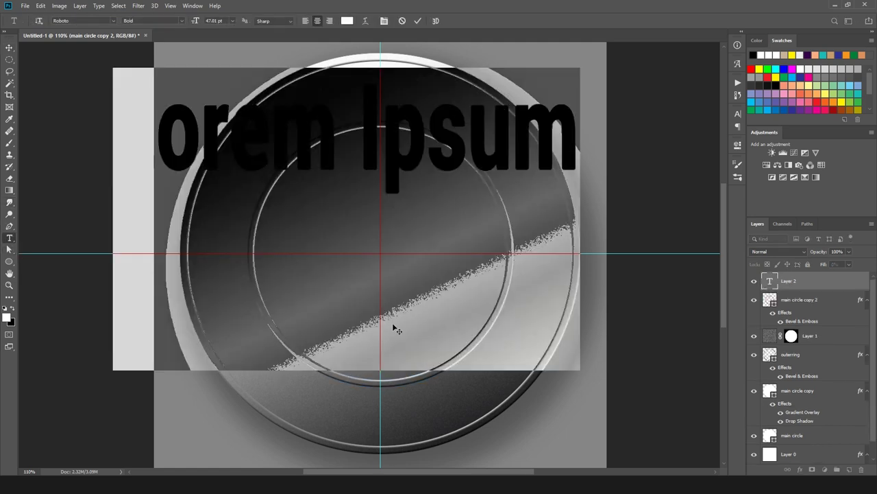
{"action": "type", "text": "10"}
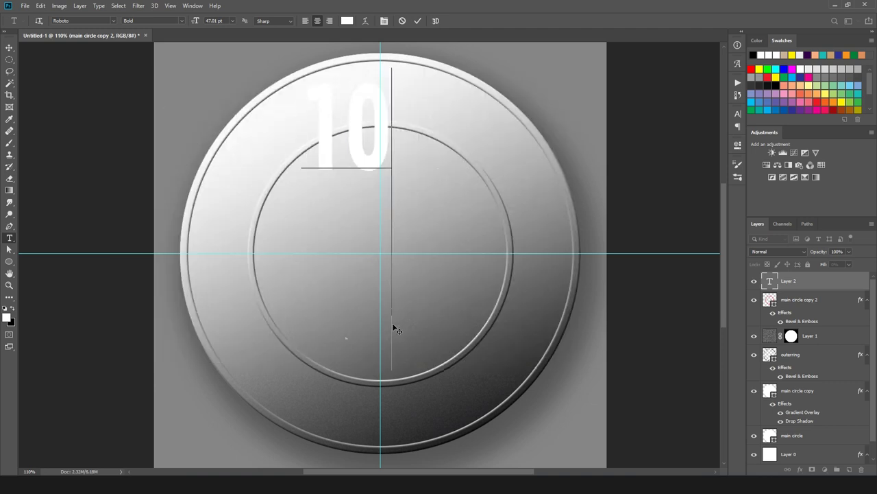
{"action": "left_click", "coordinate": [417, 21]}
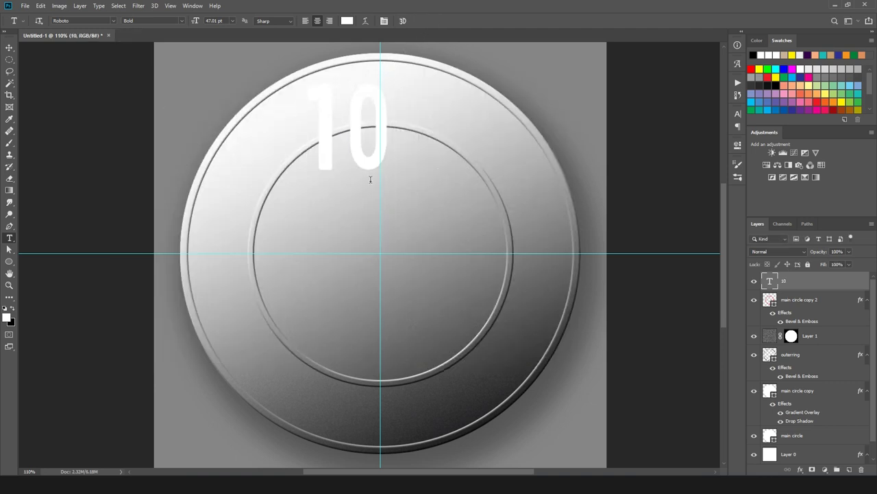
Step: Move the "10" to the lower middle of the circle, across the inner ring, and enlarge it to about 119%
{"action": "left_click", "coordinate": [9, 49]}
{"action": "left_click_drag", "start_coordinate": [359, 157], "coordinate": [402, 379]}
{"action": "key", "text": "ctrl+t"}
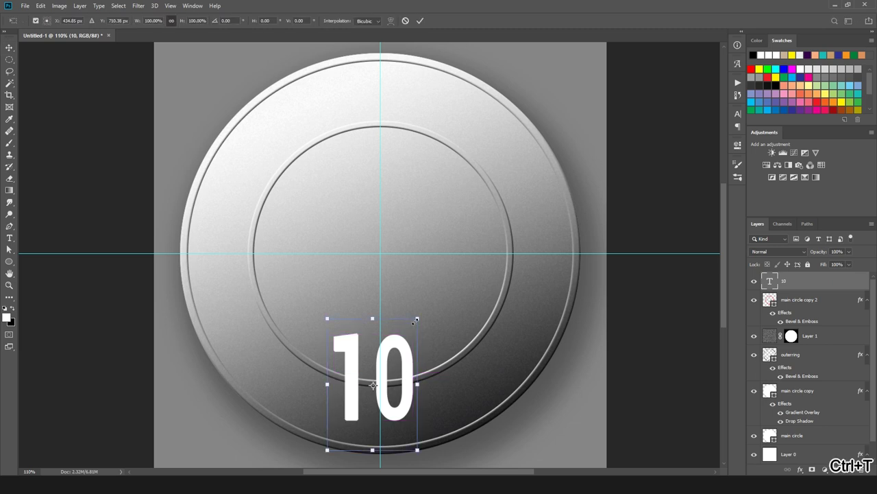
{"action": "left_click_drag", "start_coordinate": [418, 317], "coordinate": [425, 306]}
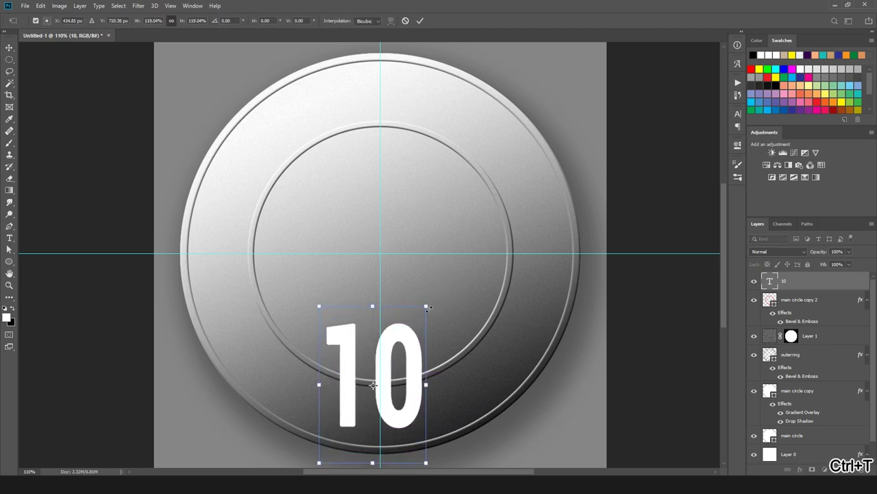
{"action": "left_click_drag", "start_coordinate": [408, 344], "coordinate": [408, 341]}
{"action": "key", "text": "Return"}
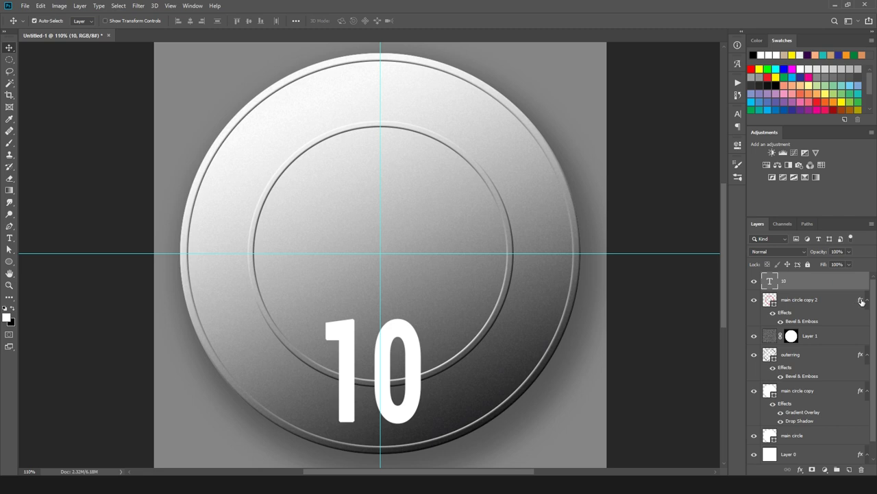
Step: Copy the inner ring's Bevel & Emboss style onto the "10" text and reduce the text's layer fill to 0%
{"action": "left_click_drag", "start_coordinate": [862, 301], "coordinate": [833, 287]}
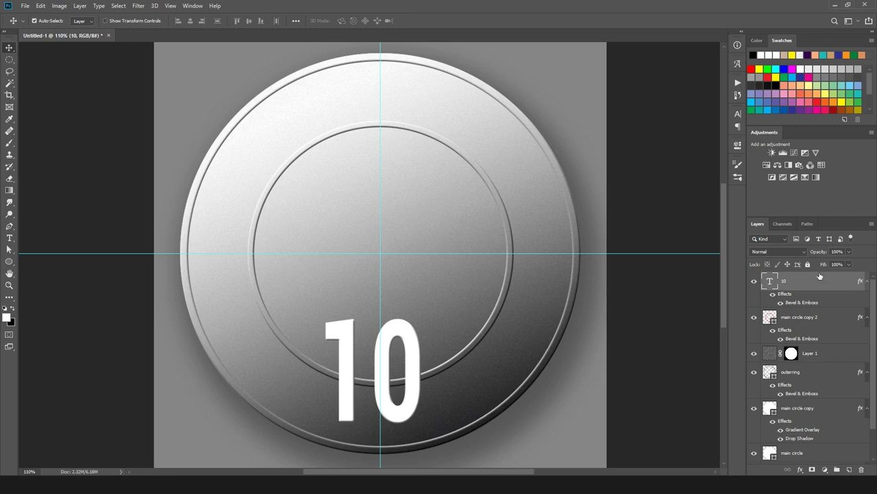
{"action": "left_click_drag", "start_coordinate": [824, 267], "coordinate": [763, 262]}
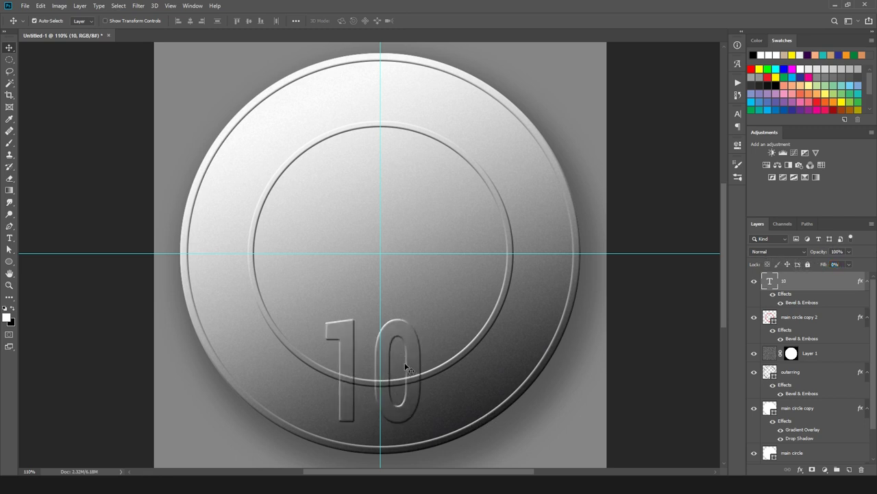
{"action": "scroll", "coordinate": [411, 342], "scroll_direction": "down", "scroll_amount": 4}
{"action": "scroll", "coordinate": [415, 317], "scroll_direction": "up", "scroll_amount": 2}
{"action": "scroll", "coordinate": [379, 318], "scroll_direction": "up", "scroll_amount": 1}
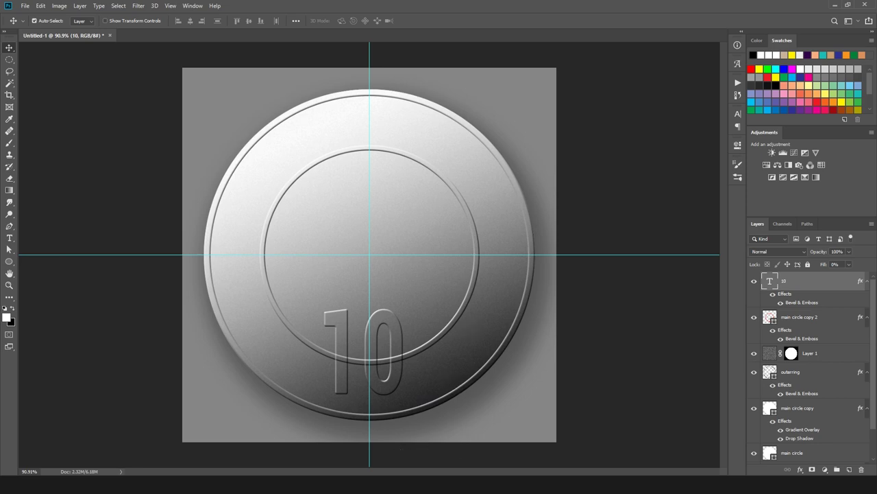
Step: Place the rupee symbol image from its file folder into the document, scaled to about 11.2% and centred on the circle
{"action": "key", "text": "alt+Tab"}
{"action": "left_click_drag", "start_coordinate": [351, 312], "coordinate": [374, 238]}
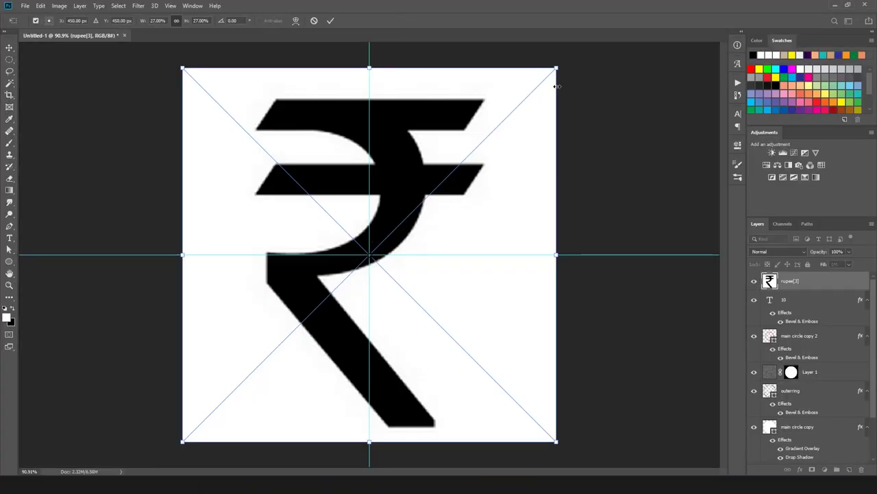
{"action": "left_click_drag", "start_coordinate": [556, 69], "coordinate": [444, 174]}
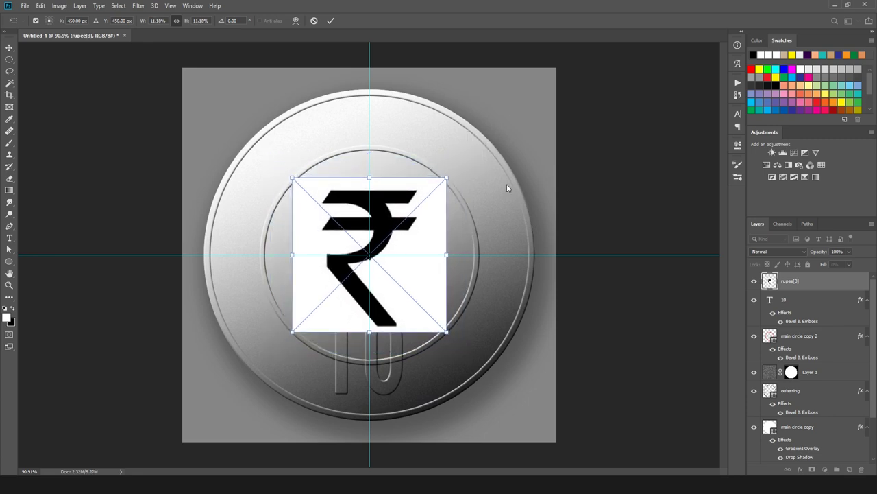
{"action": "key", "text": "Return"}
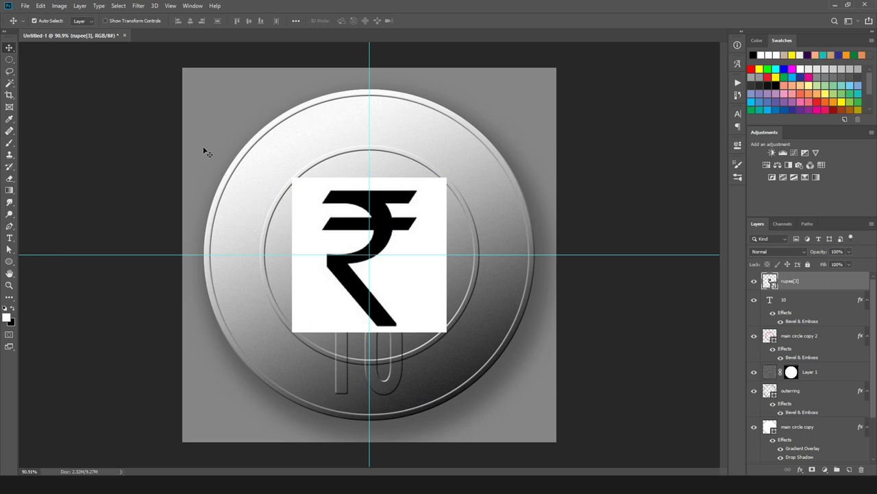
Step: Isolate the black rupee symbol onto its own layer with Select Subject, and delete the placed image with the white background
{"action": "left_click", "coordinate": [119, 6]}
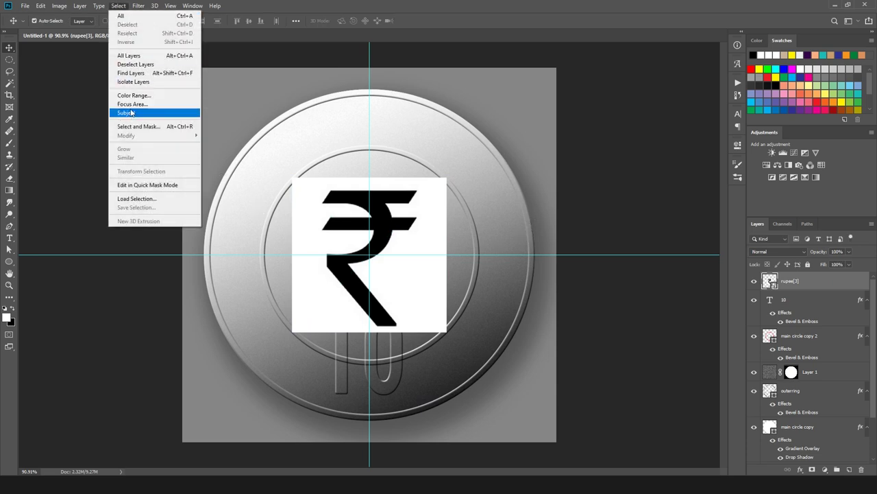
{"action": "left_click", "coordinate": [127, 114]}
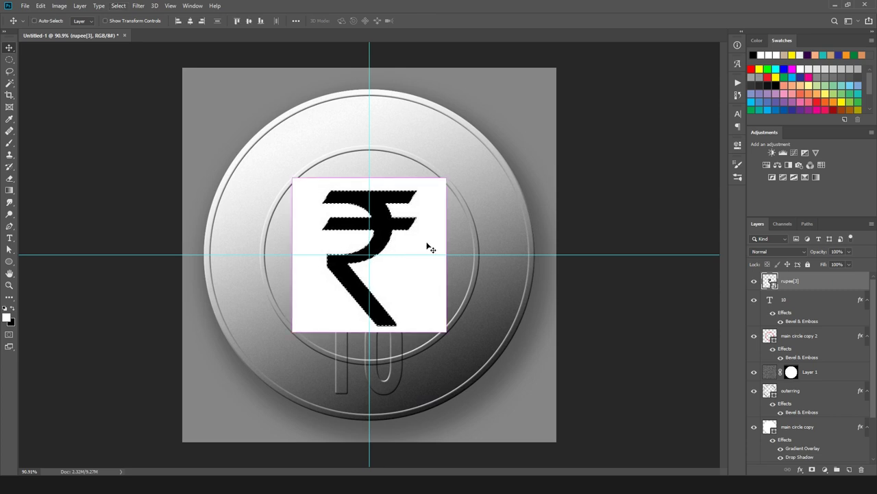
{"action": "key", "text": "ctrl+j"}
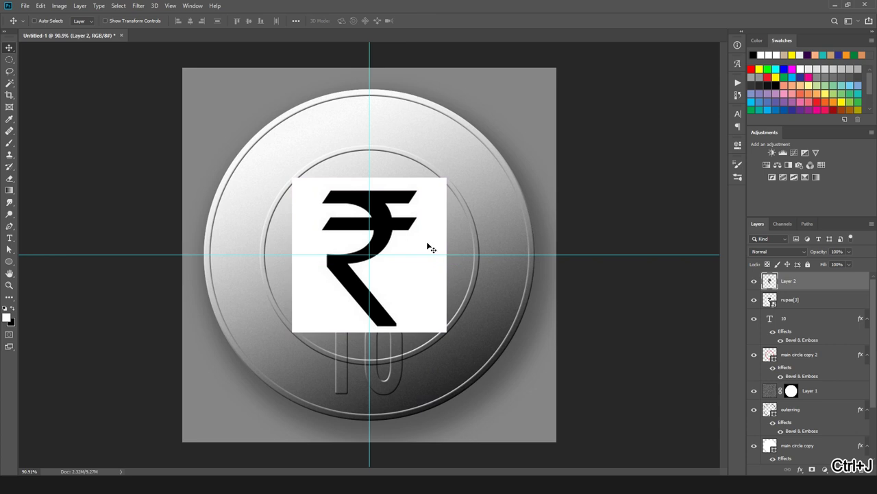
{"action": "left_click", "coordinate": [799, 302]}
{"action": "key", "text": "Delete"}
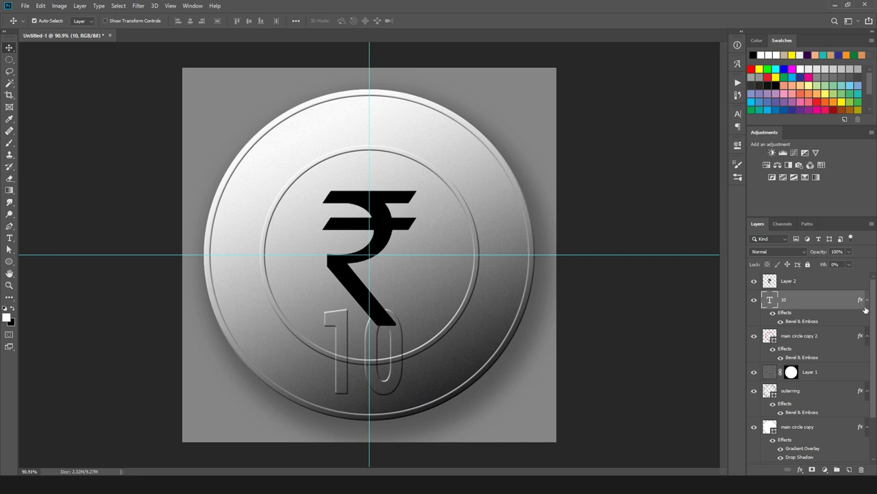
Step: Give the rupee symbol layer the same Bevel & Emboss style as the "10" text and reduce its layer fill to 0%
{"action": "left_click_drag", "start_coordinate": [862, 301], "coordinate": [832, 286]}
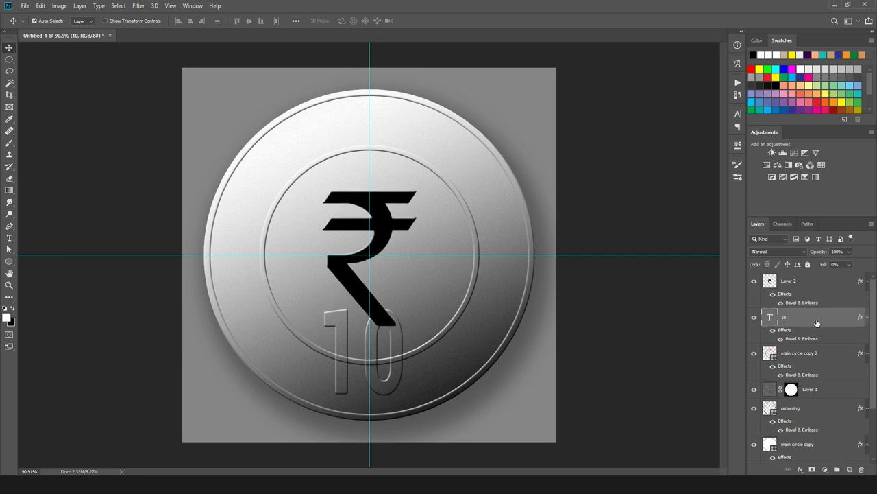
{"action": "left_click", "coordinate": [805, 279]}
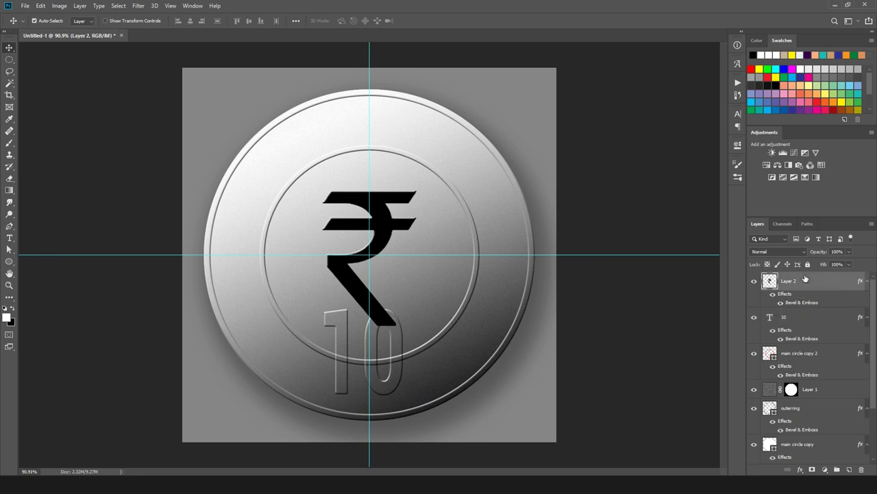
{"action": "left_click", "coordinate": [827, 264]}
{"action": "type", "text": "0"}
{"action": "key", "text": "Return"}
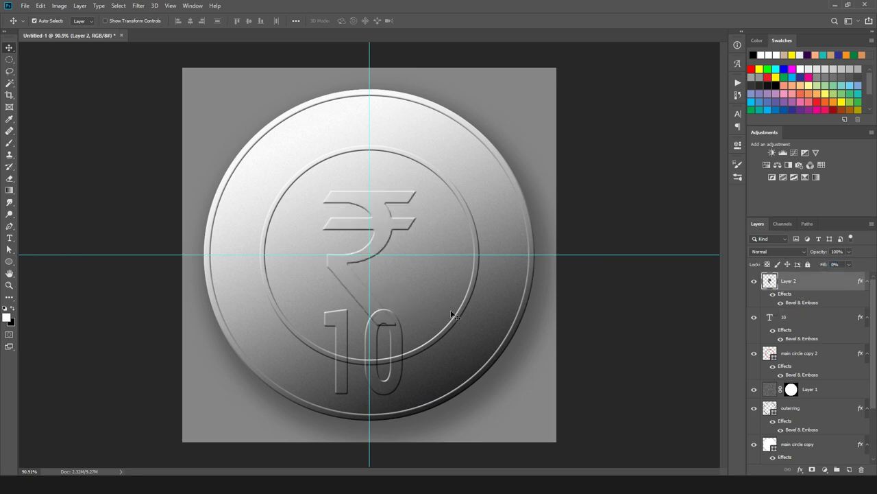
Step: Move the rupee symbol up clear of the "10" and scale it down slightly inside the inner ring
{"action": "left_click_drag", "start_coordinate": [385, 239], "coordinate": [380, 220]}
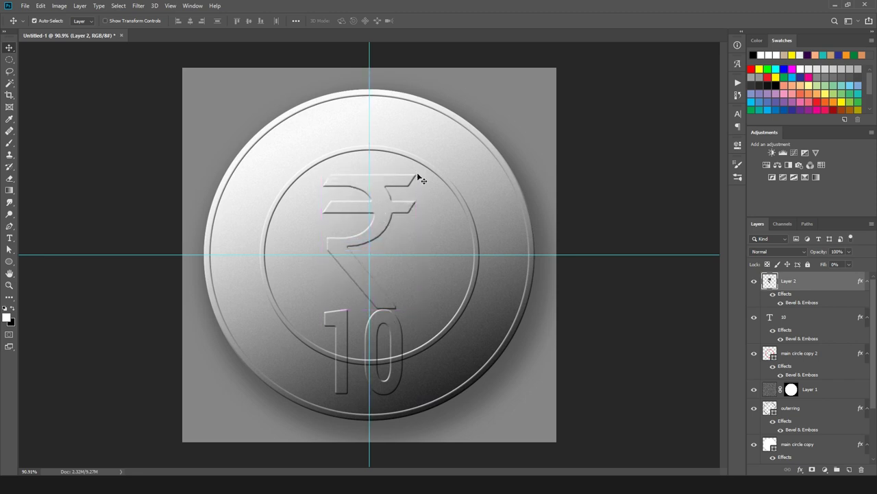
{"action": "key", "text": "ctrl"}
{"action": "key", "text": "ctrl+t"}
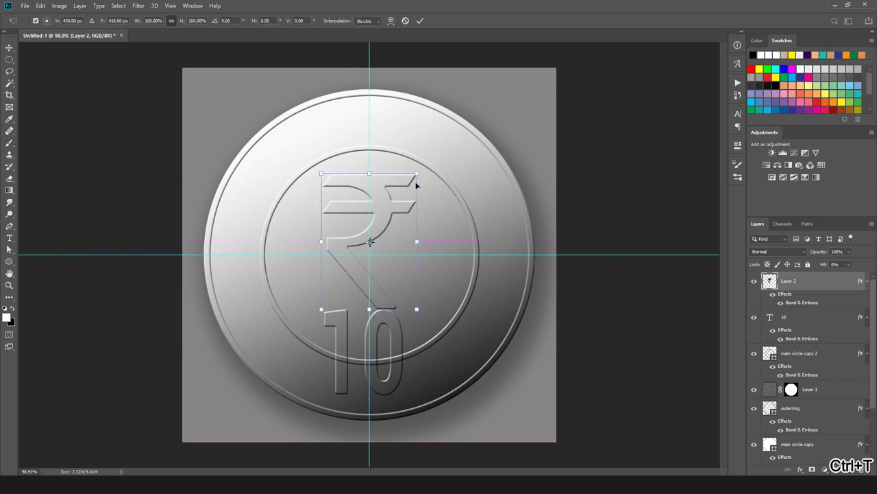
{"action": "left_click_drag", "start_coordinate": [413, 173], "coordinate": [385, 172]}
{"action": "key", "text": "Return"}
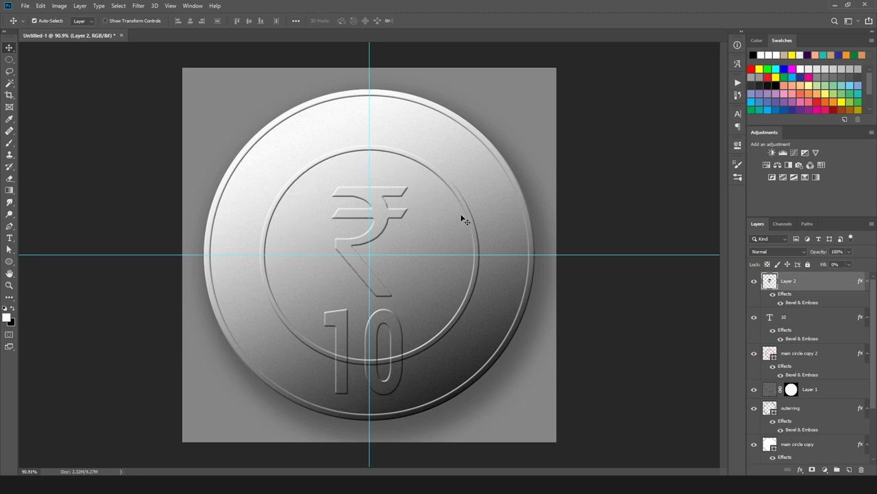
Step: Switch to the Custom Shape tool with the teardrop shape and a white fill
{"action": "key", "text": "u"}
{"action": "scroll", "coordinate": [685, 328], "scroll_direction": "up", "scroll_amount": 1}
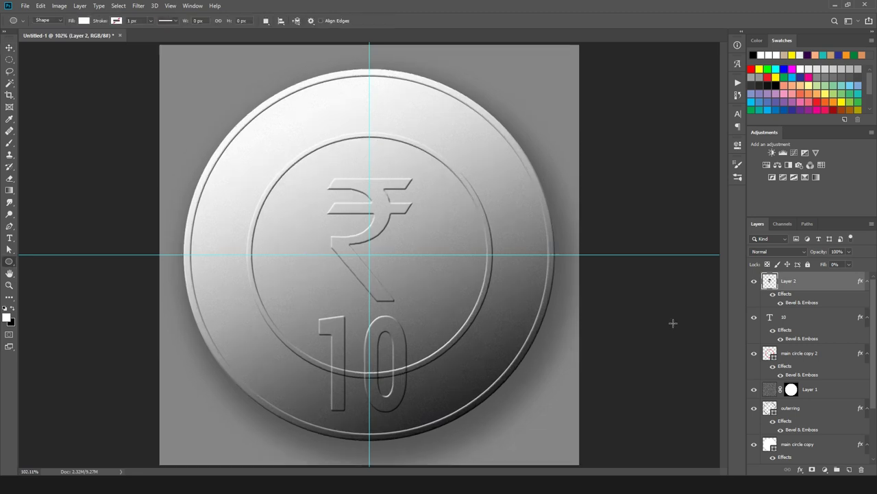
{"action": "right_click", "coordinate": [10, 263]}
{"action": "left_click", "coordinate": [55, 306]}
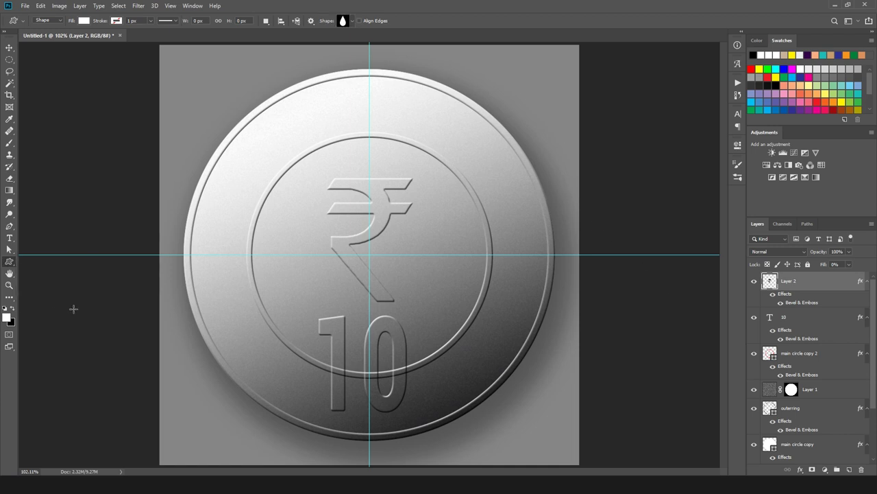
{"action": "left_click", "coordinate": [355, 21]}
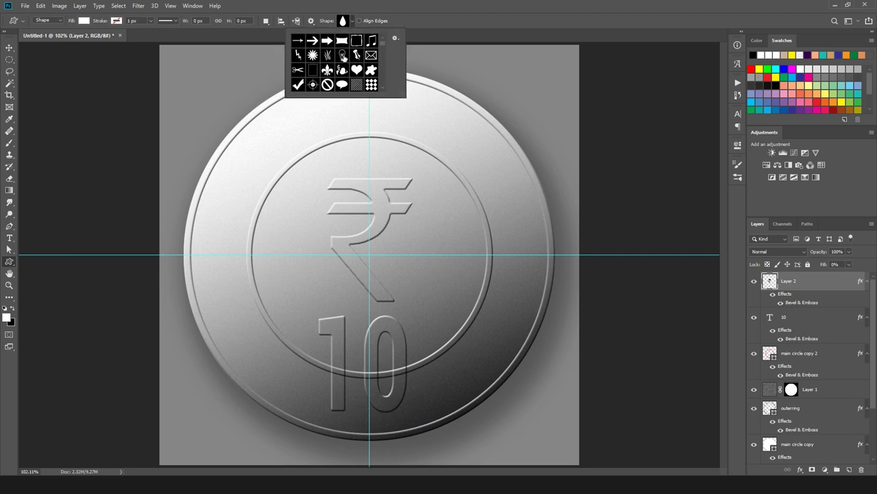
{"action": "left_click", "coordinate": [342, 22]}
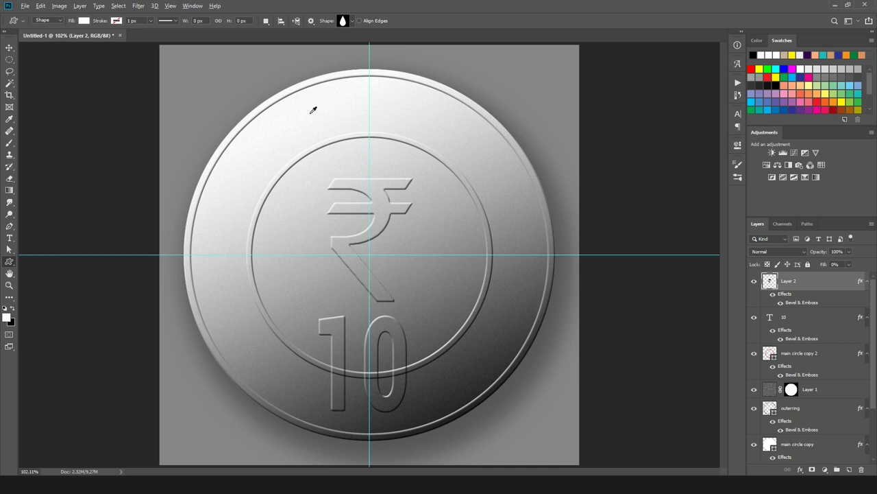
Step: Show the rulers and add a horizontal guide just above the coin's upper edge
{"action": "scroll", "coordinate": [309, 112], "scroll_direction": "up", "scroll_amount": 5}
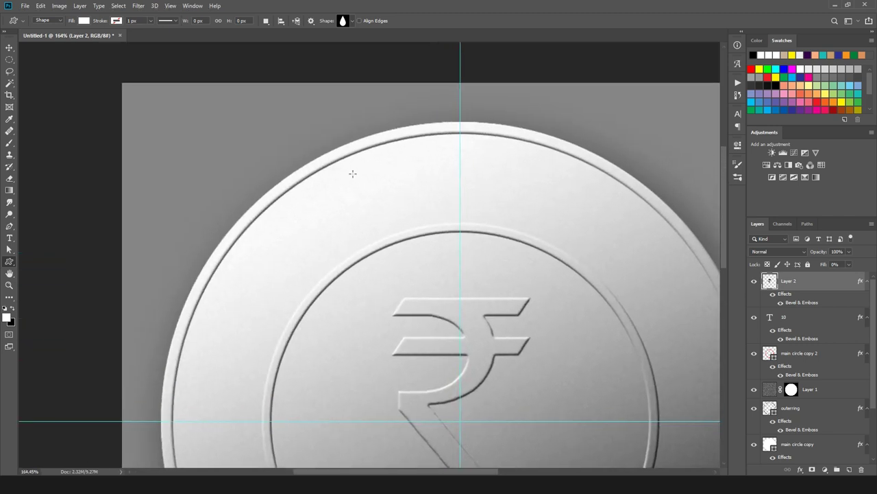
{"action": "key", "text": "ctrl+r"}
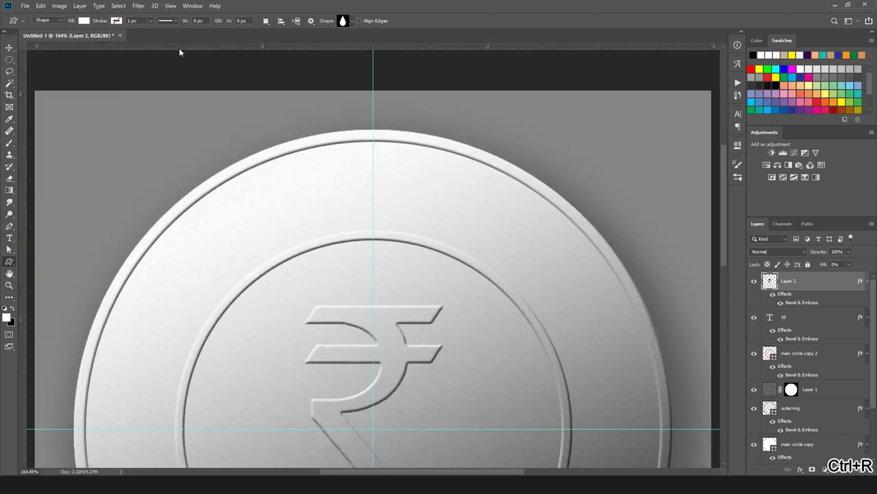
{"action": "left_click_drag", "start_coordinate": [180, 46], "coordinate": [192, 125]}
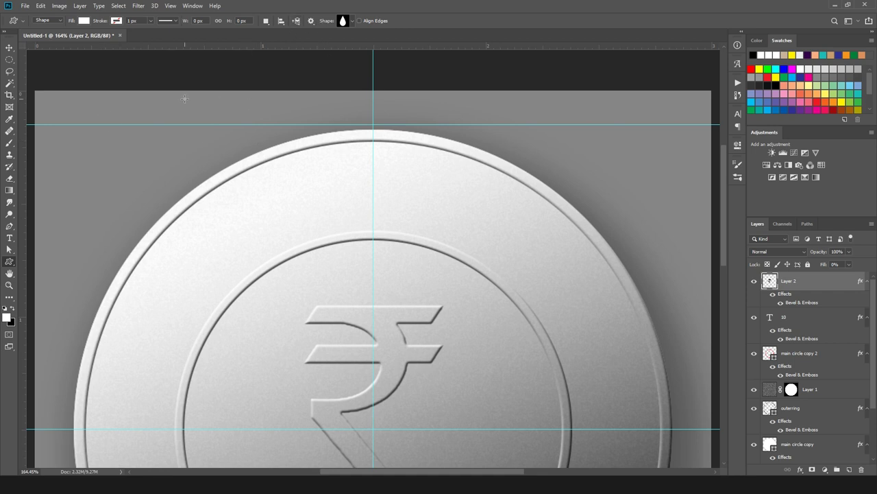
Step: Draw a row of five separate white teardrops standing on the new guide, about 45 px tall and widening from about 11 to 16 px
{"action": "left_click_drag", "start_coordinate": [177, 94], "coordinate": [186, 125]}
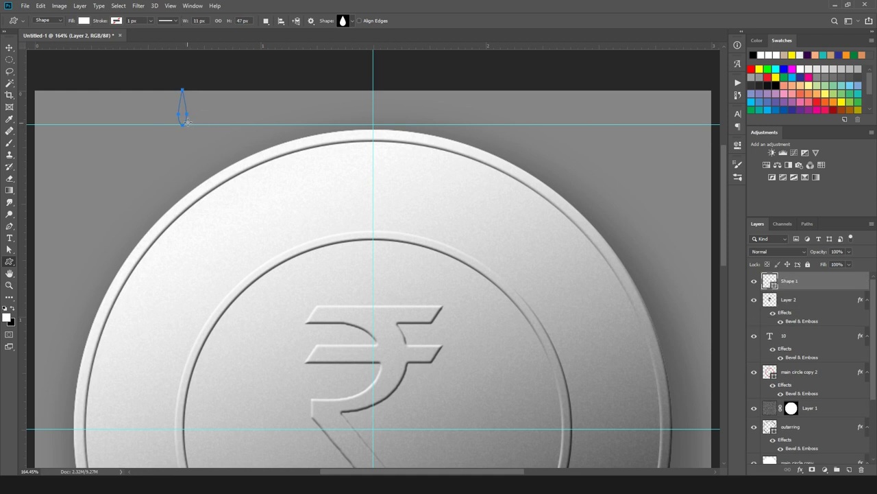
{"action": "left_click_drag", "start_coordinate": [193, 90], "coordinate": [199, 122]}
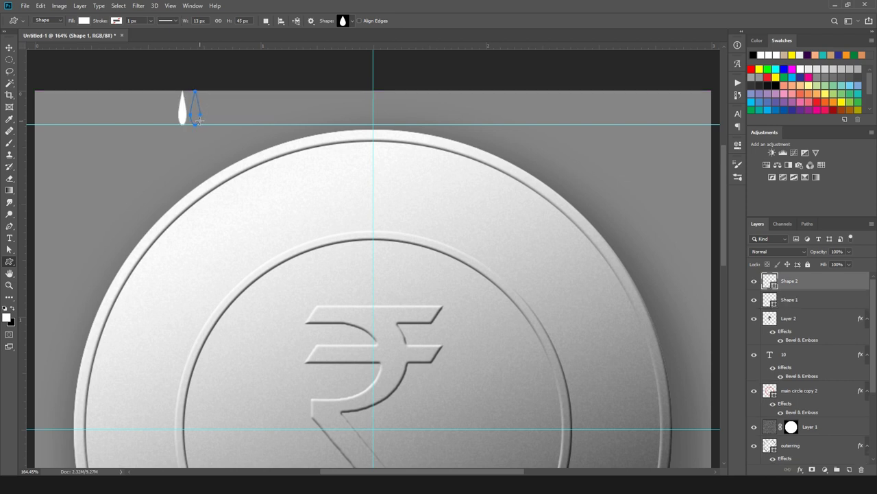
{"action": "left_click_drag", "start_coordinate": [203, 91], "coordinate": [214, 124]}
{"action": "key", "text": "ctrl+z"}
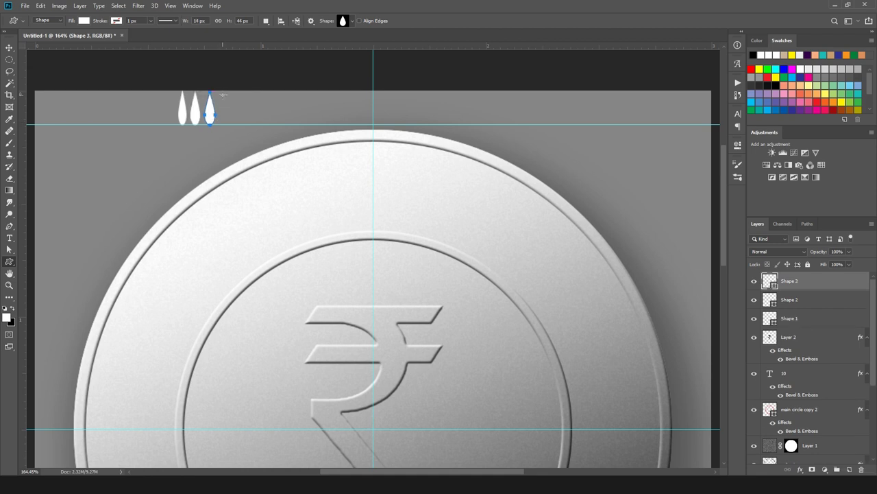
{"action": "left_click_drag", "start_coordinate": [221, 91], "coordinate": [230, 124]}
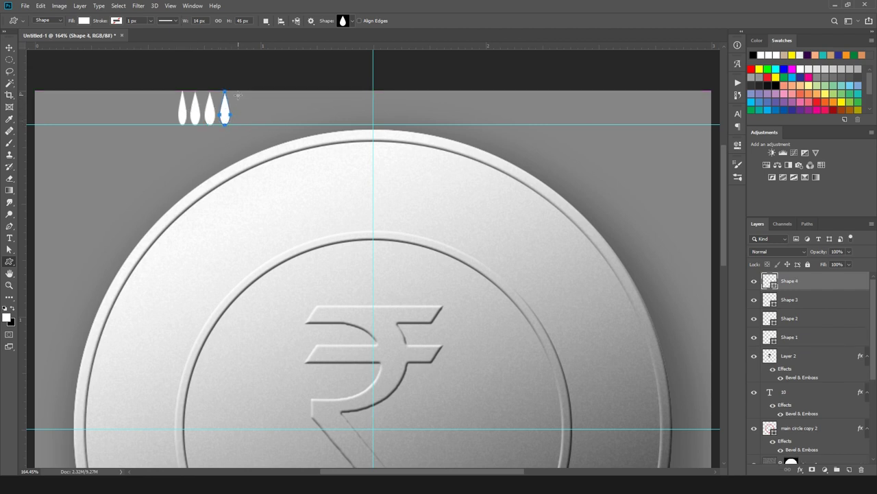
{"action": "left_click_drag", "start_coordinate": [234, 90], "coordinate": [245, 122]}
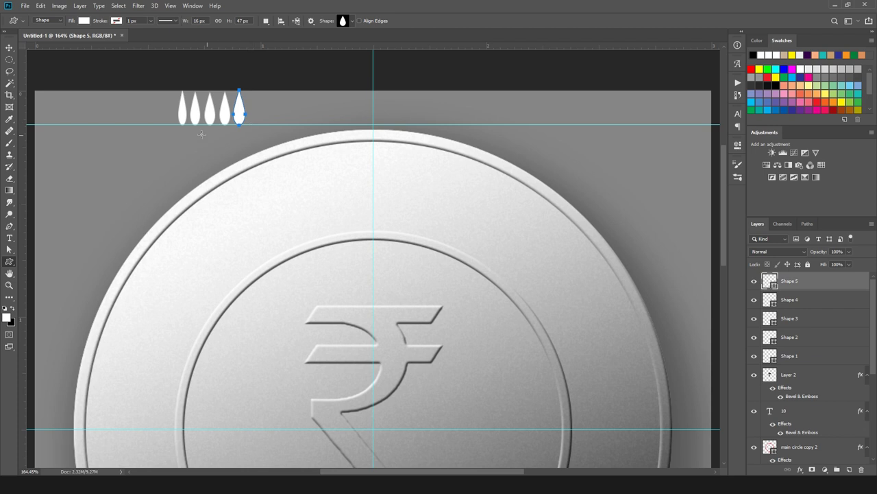
Step: Narrow the first teardrop of the row to about 73% width
{"action": "left_click", "coordinate": [795, 357]}
{"action": "key", "text": "ctrl+t"}
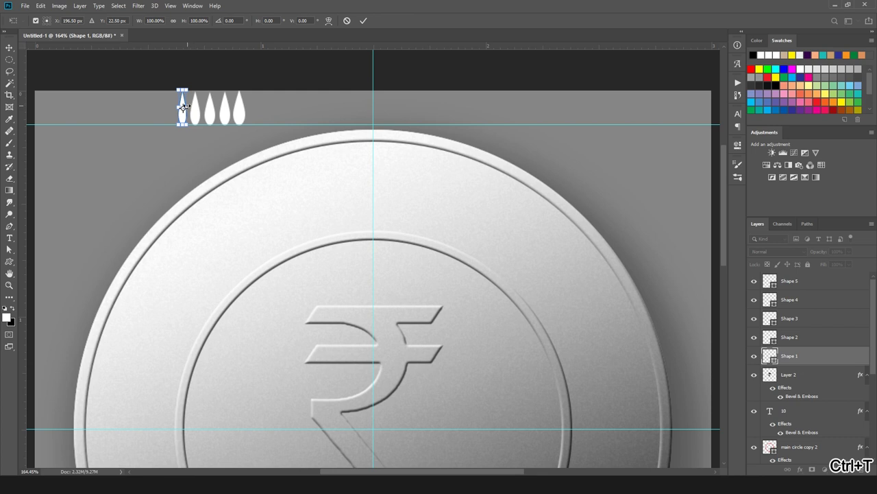
{"action": "left_click_drag", "start_coordinate": [184, 106], "coordinate": [183, 106]}
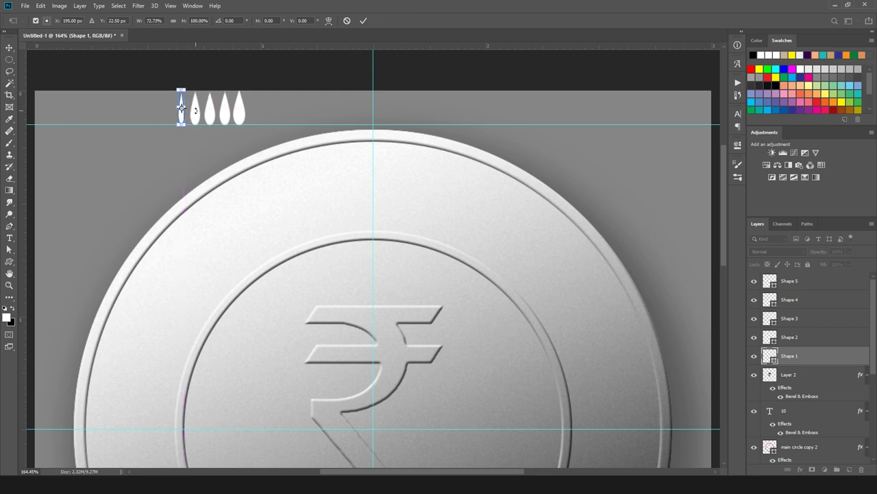
{"action": "key", "text": "Return"}
Step: Narrow the second teardrop of the row to about 85% width, keeping its height
{"action": "left_click", "coordinate": [798, 340]}
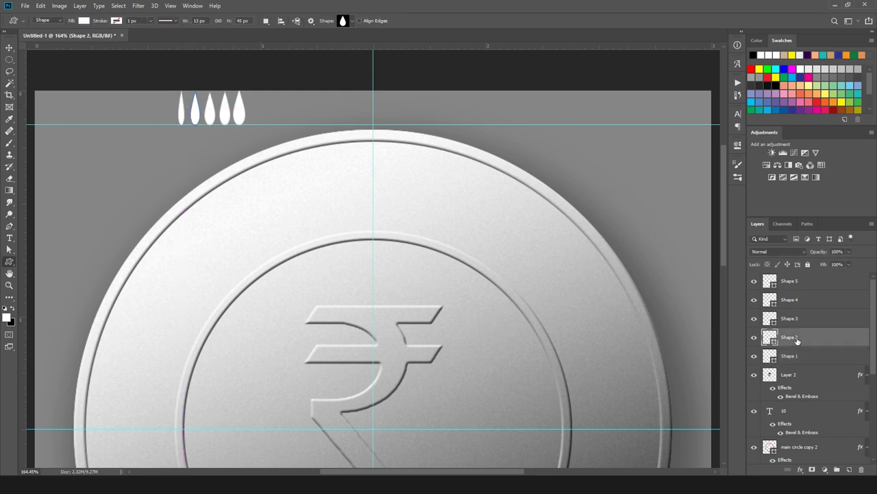
{"action": "key", "text": "ctrl+t"}
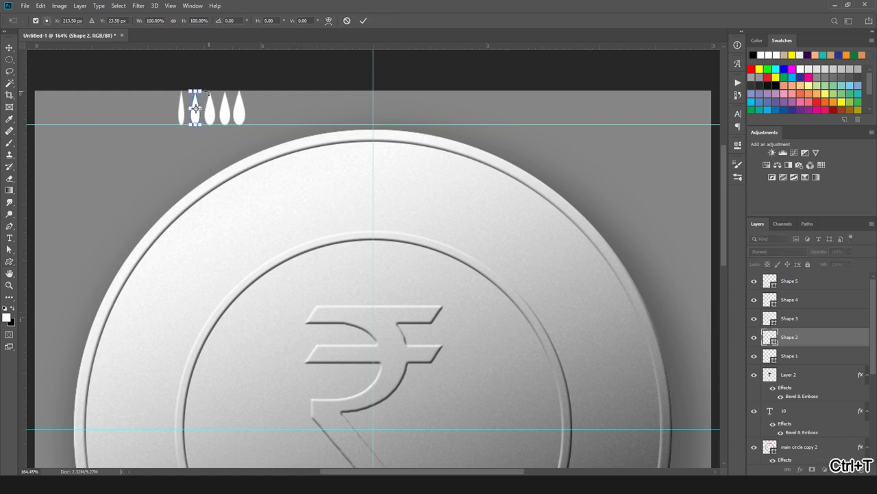
{"action": "scroll", "coordinate": [196, 108], "scroll_direction": "up", "scroll_amount": 5}
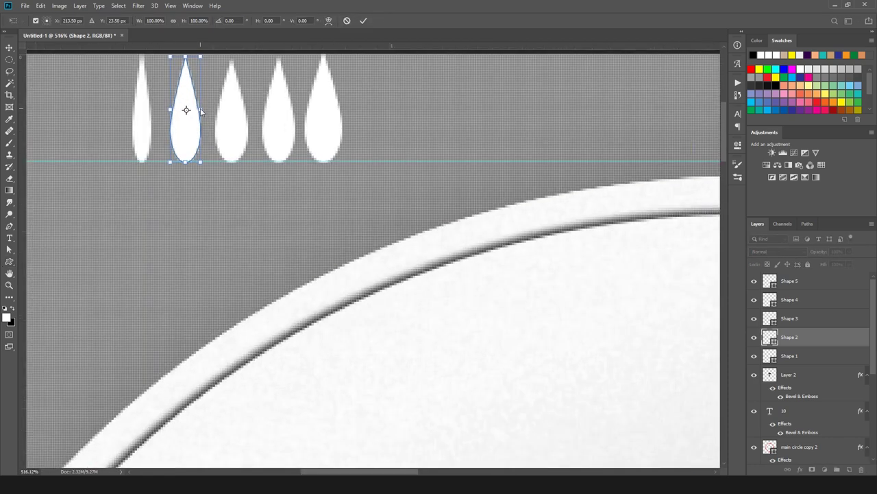
{"action": "key", "text": "alt+space"}
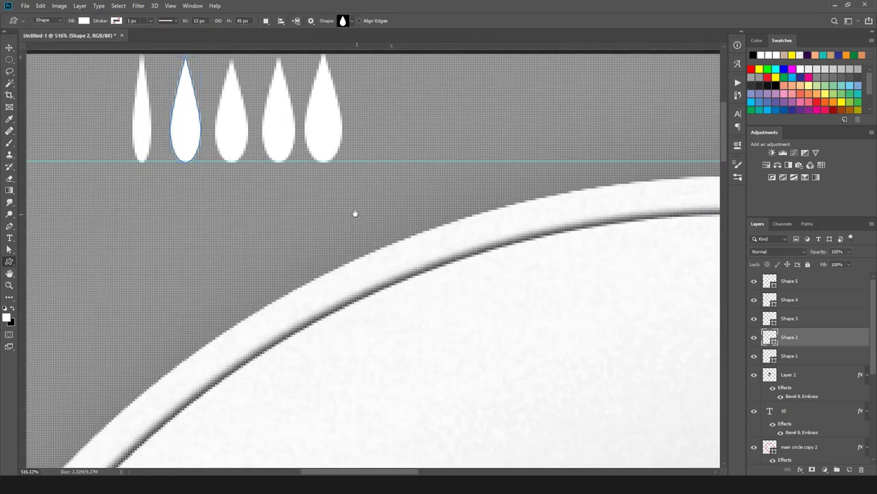
{"action": "left_click", "coordinate": [185, 125]}
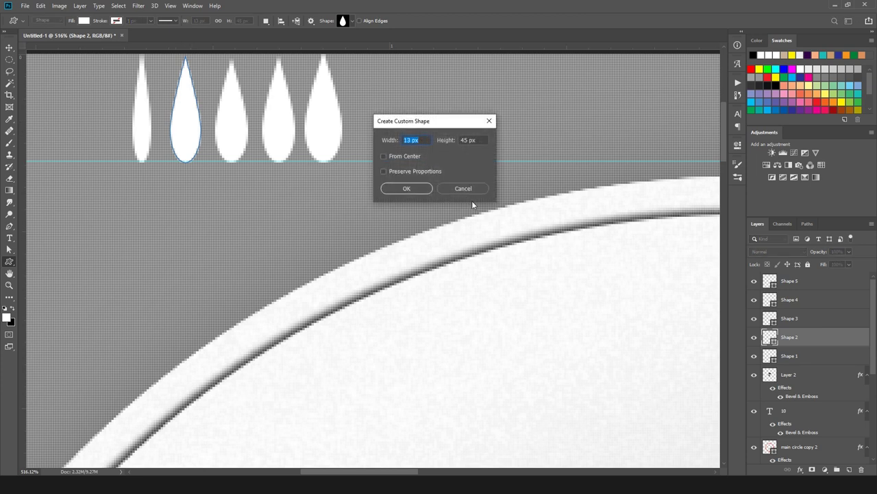
{"action": "key", "text": "Escape"}
{"action": "key", "text": "ctrl+t"}
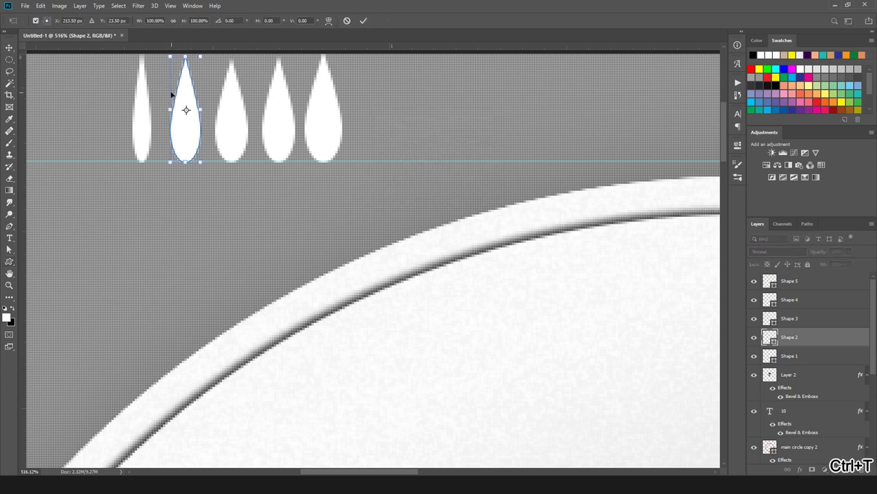
{"action": "left_click_drag", "start_coordinate": [202, 109], "coordinate": [196, 110]}
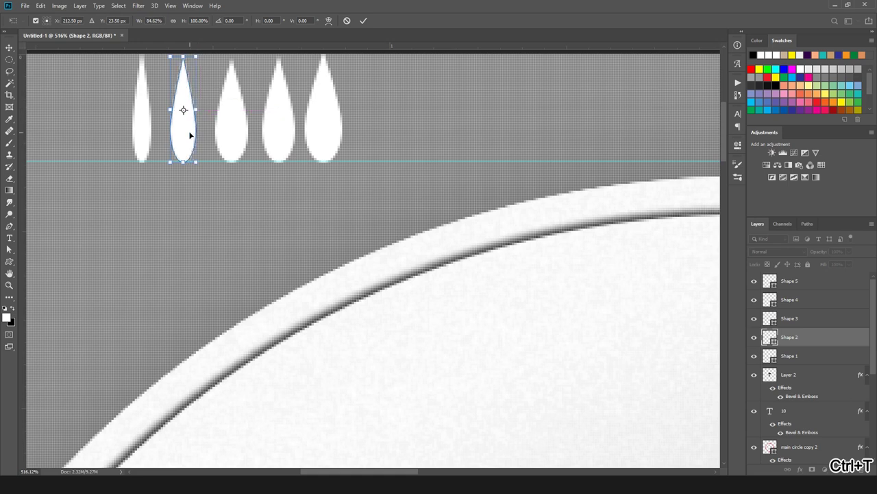
{"action": "left_click", "coordinate": [363, 20]}
Step: Apply the second teardrop's narrowing and group the five teardrop layers
{"action": "scroll", "coordinate": [253, 111], "scroll_direction": "down", "scroll_amount": 3}
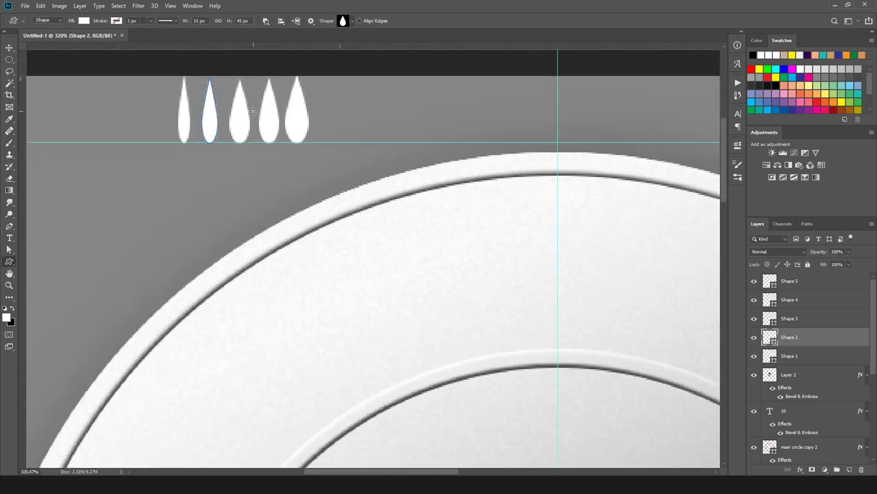
{"action": "scroll", "coordinate": [253, 110], "scroll_direction": "down", "scroll_amount": 2}
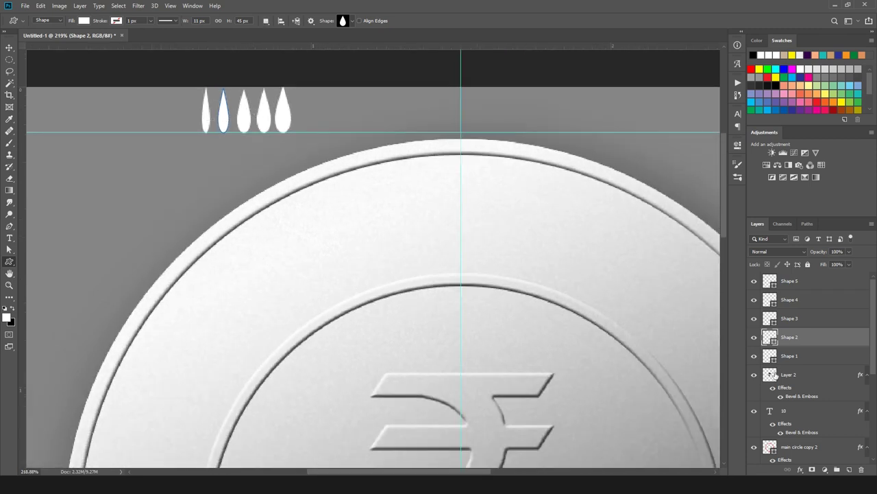
{"action": "left_click", "coordinate": [809, 360]}
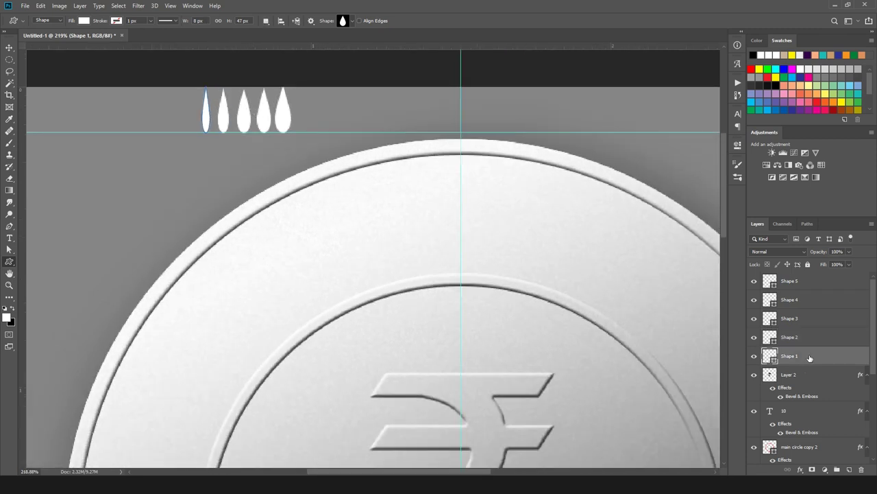
{"action": "left_click", "coordinate": [804, 282], "text": "shift"}
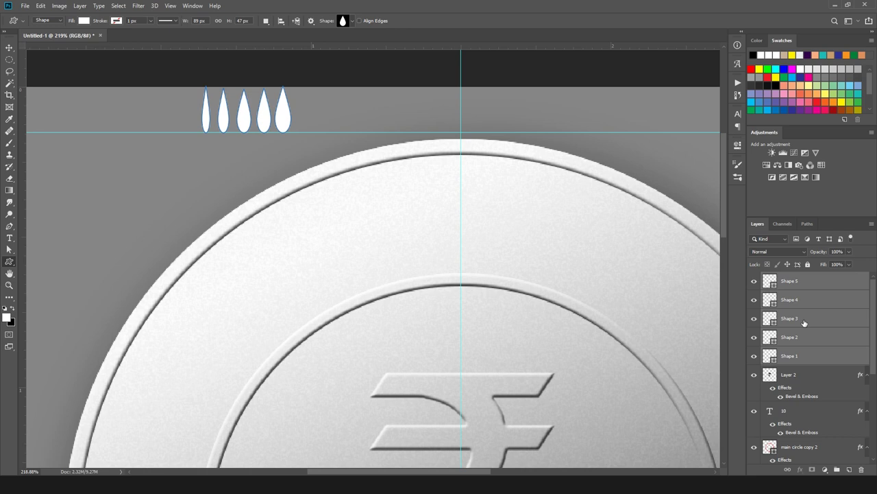
{"action": "key", "text": "ctrl+g"}
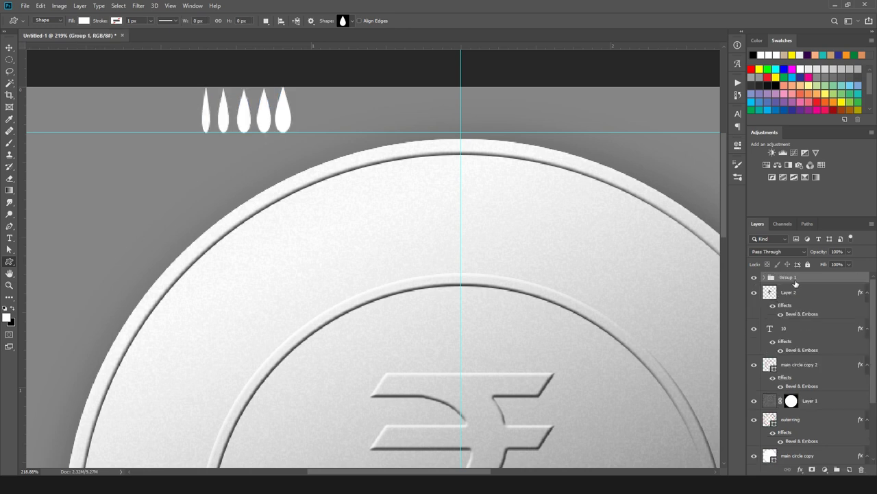
Step: Duplicate the teardrop group and mirror the copy horizontally beside the original, forming one symmetrical row of ten upright teardrops
{"action": "key", "text": "ctrl+j"}
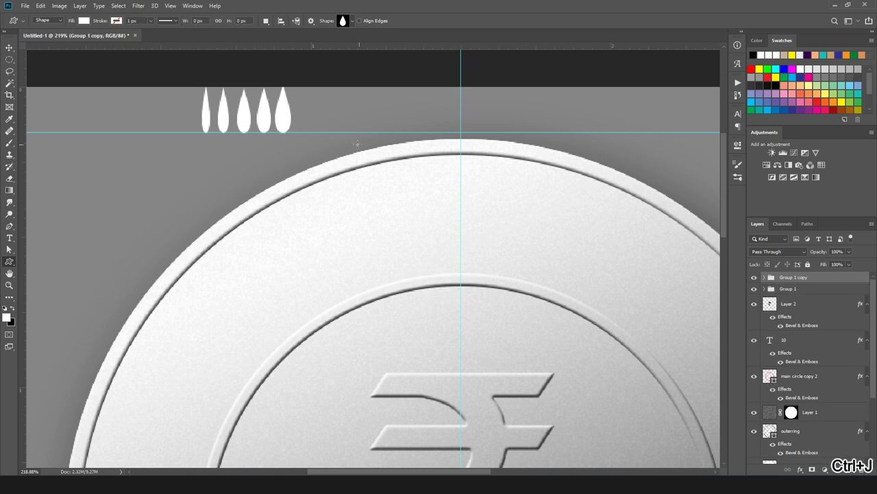
{"action": "key", "text": "ctrl+t"}
{"action": "key", "text": "ctrl+z"}
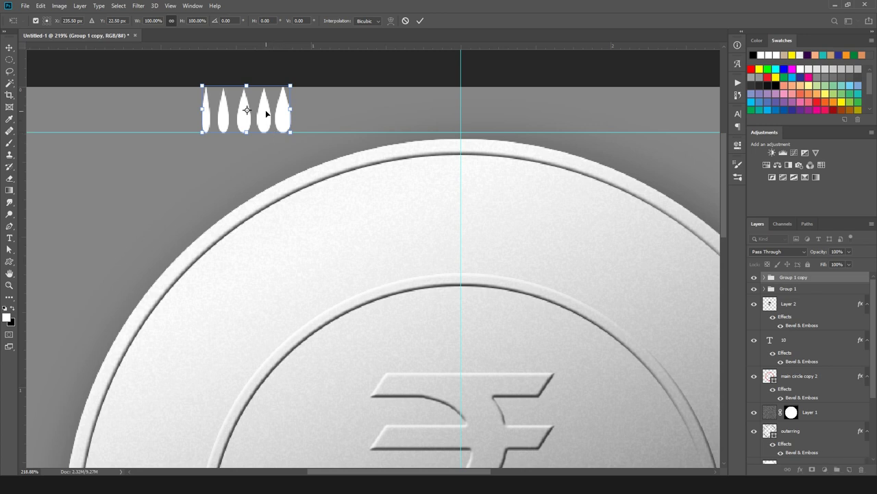
{"action": "left_click_drag", "start_coordinate": [266, 113], "coordinate": [366, 113]}
{"action": "right_click", "coordinate": [367, 111]}
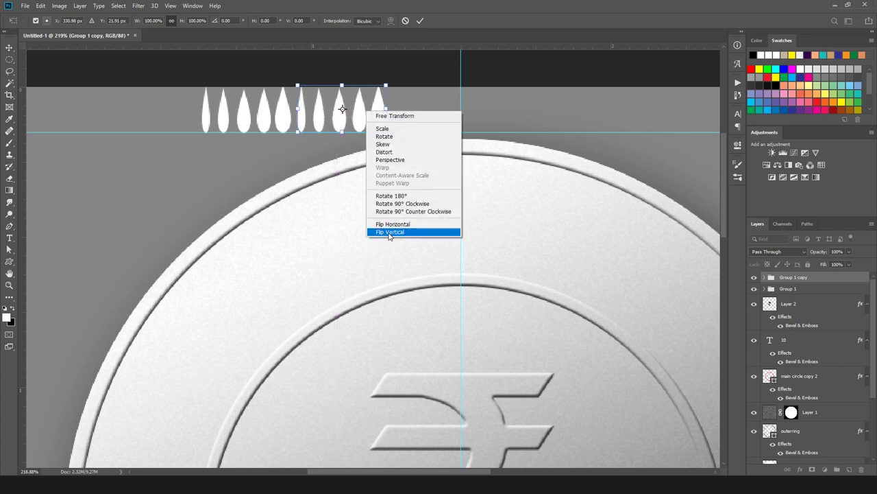
{"action": "left_click", "coordinate": [388, 232]}
{"action": "right_click", "coordinate": [356, 97]}
{"action": "left_click", "coordinate": [385, 211]}
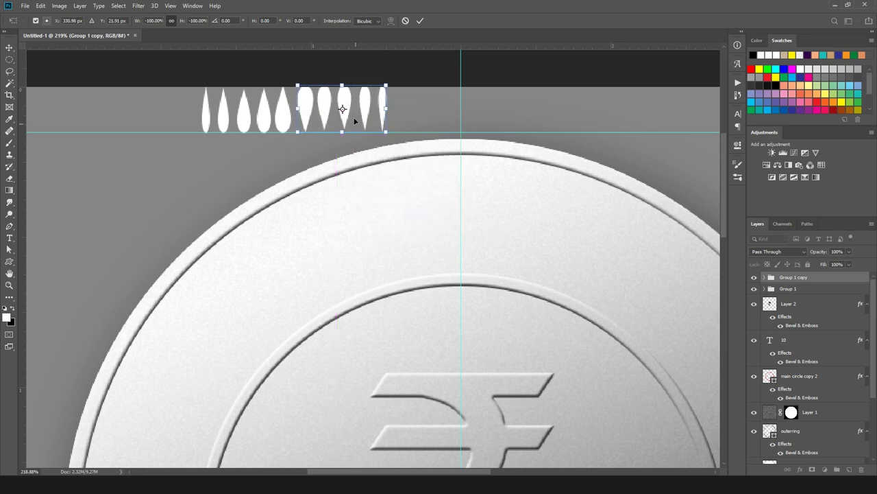
{"action": "right_click", "coordinate": [352, 92]}
{"action": "left_click", "coordinate": [386, 214]}
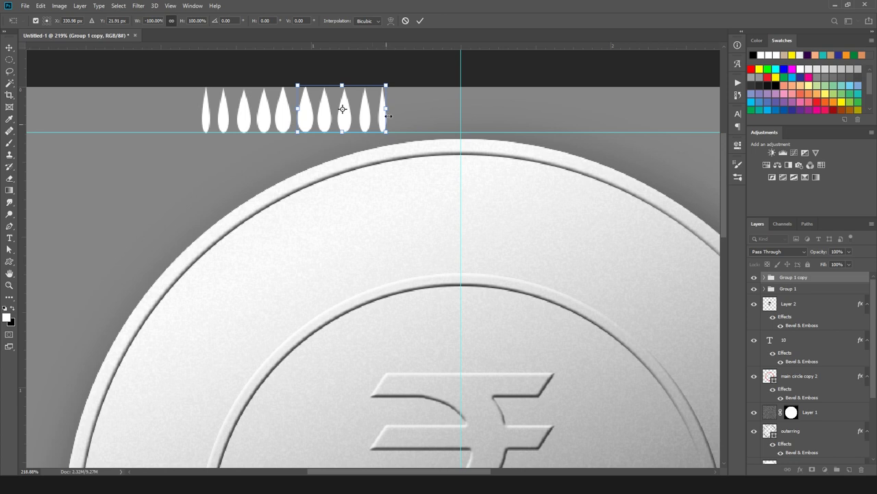
{"action": "key", "text": "Return"}
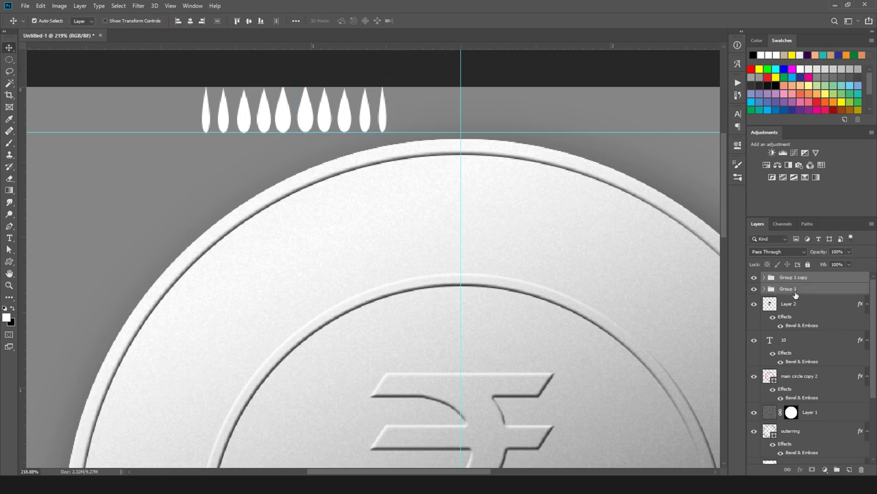
Step: Convert the two teardrop groups into a single smart object
{"action": "right_click", "coordinate": [809, 286]}
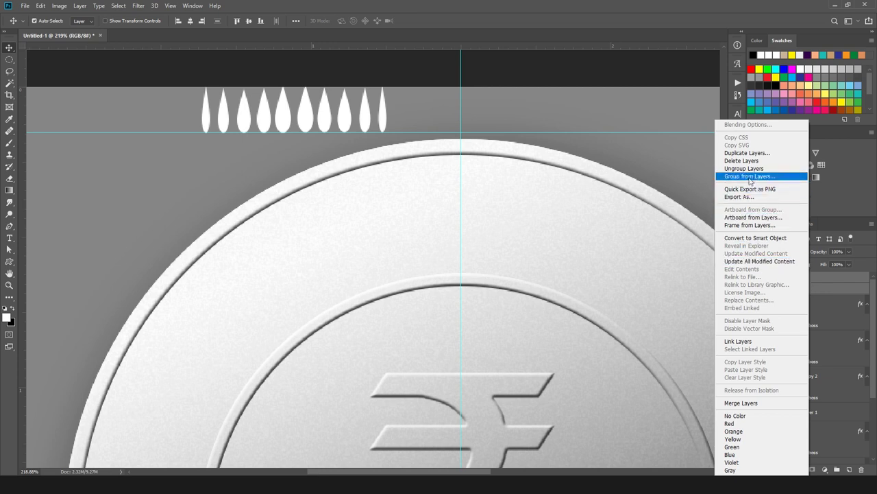
{"action": "left_click", "coordinate": [756, 237]}
{"action": "scroll", "coordinate": [433, 176], "scroll_direction": "down", "scroll_amount": 1}
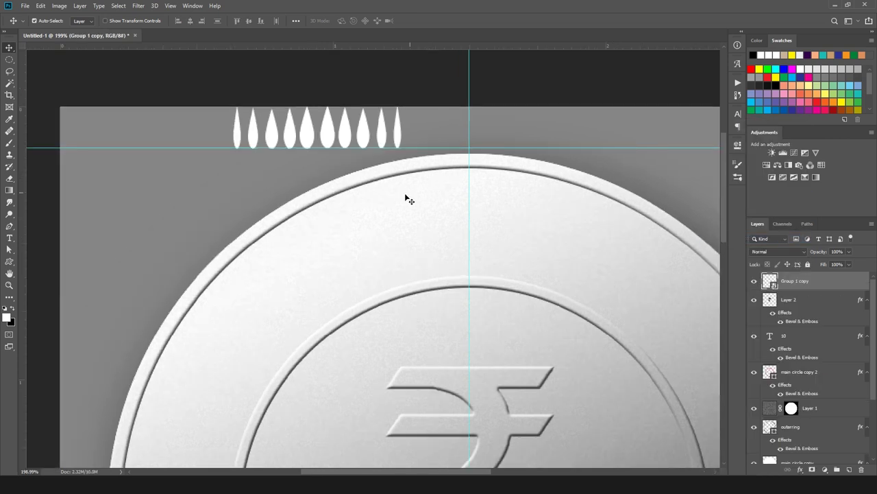
Step: Flip the whole teardrop row vertically with Free Transform so the tips point down
{"action": "left_click", "coordinate": [40, 6]}
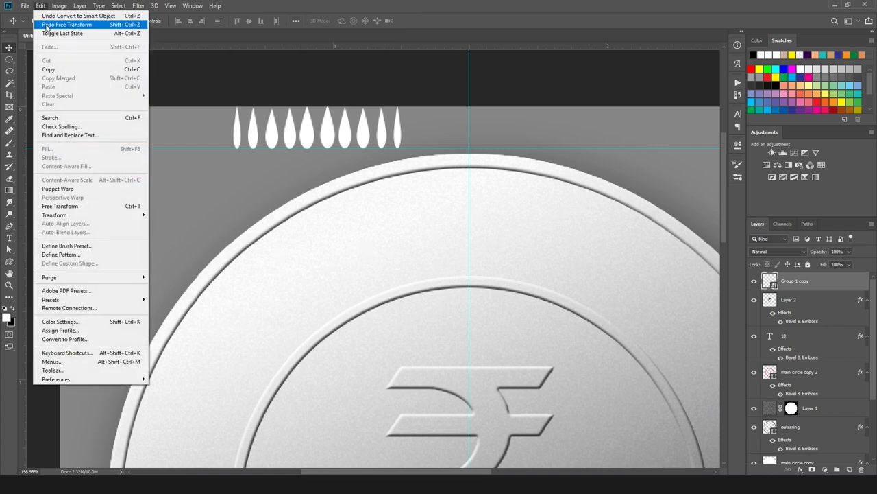
{"action": "left_click", "coordinate": [77, 206]}
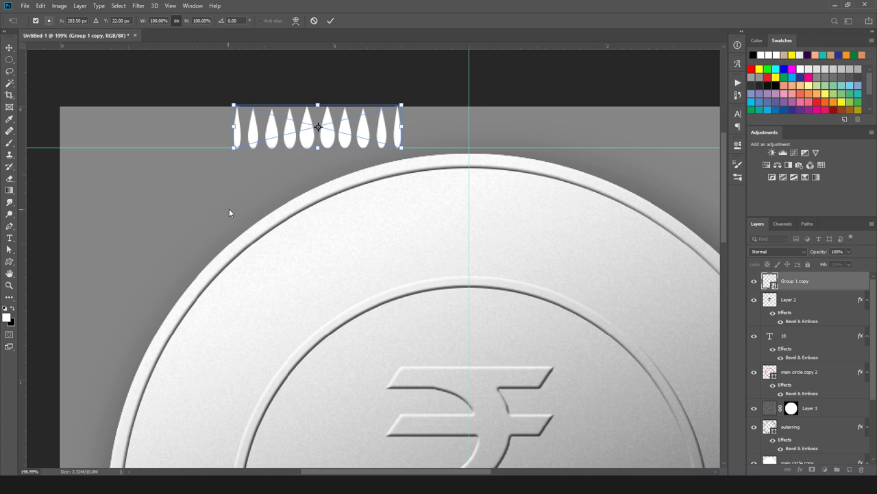
{"action": "right_click", "coordinate": [375, 126]}
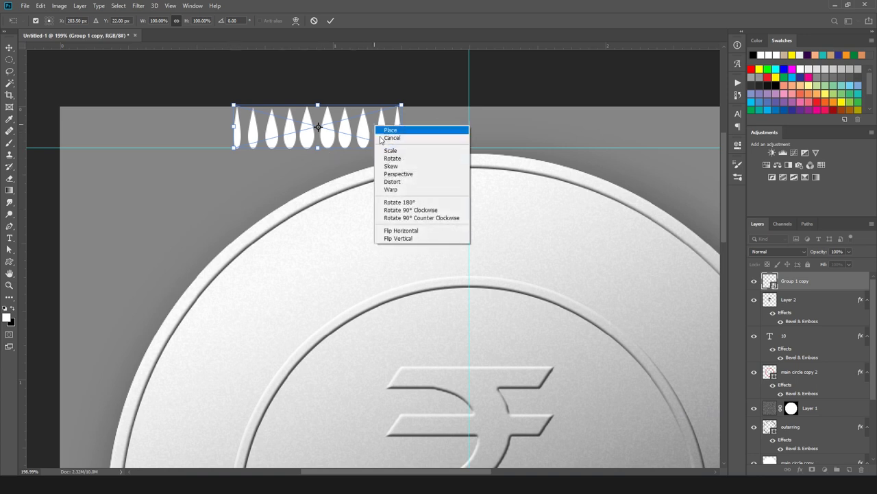
{"action": "left_click", "coordinate": [406, 238]}
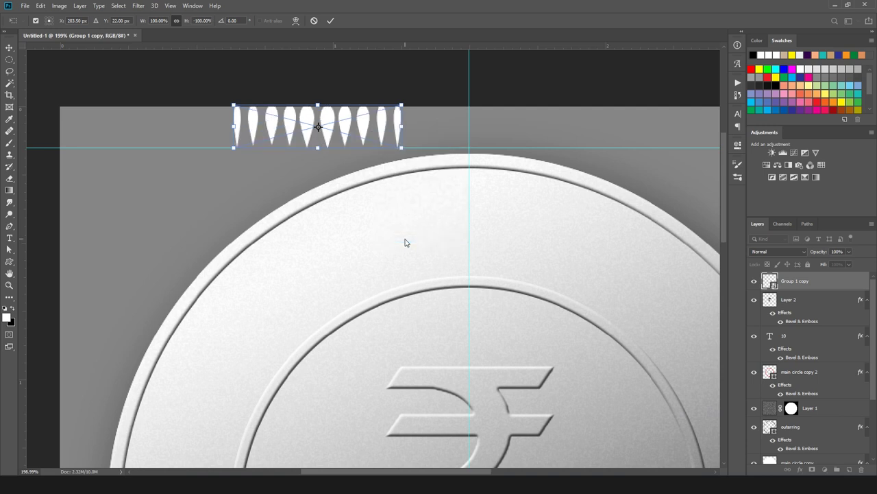
Step: Warp the teardrop row with the Arc style, using a bend of -50%
{"action": "left_click", "coordinate": [296, 20]}
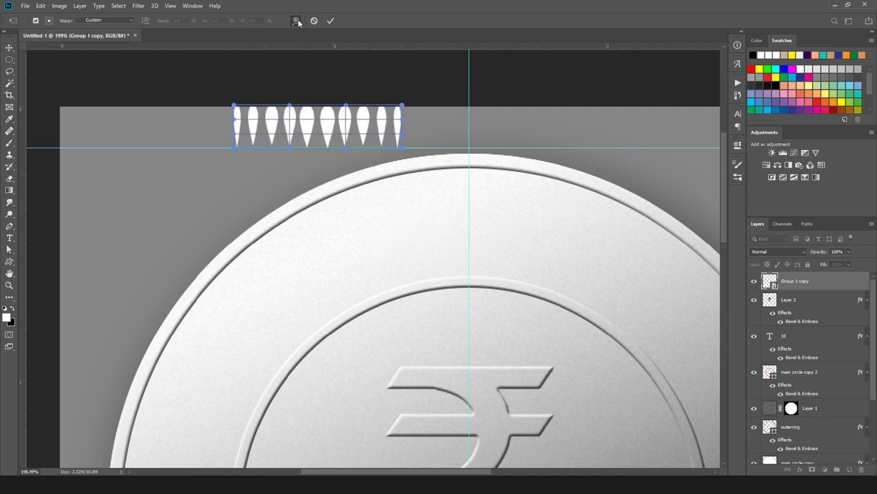
{"action": "left_click", "coordinate": [101, 20]}
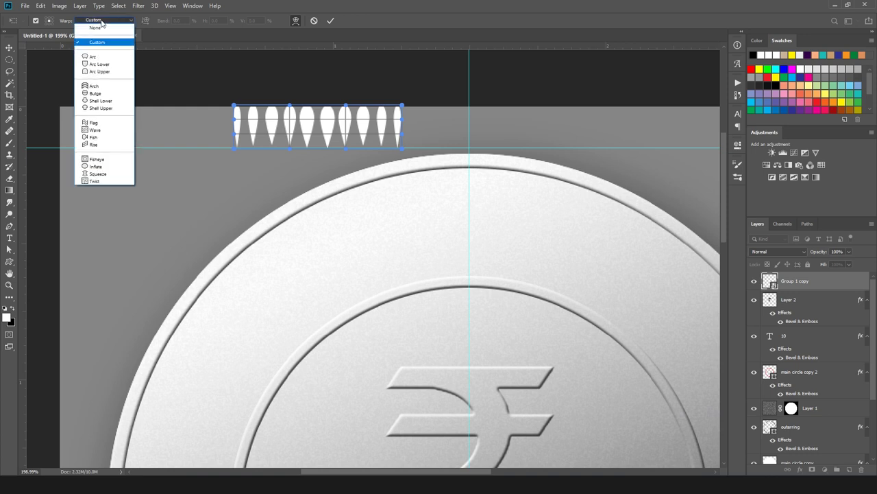
{"action": "left_click", "coordinate": [96, 61]}
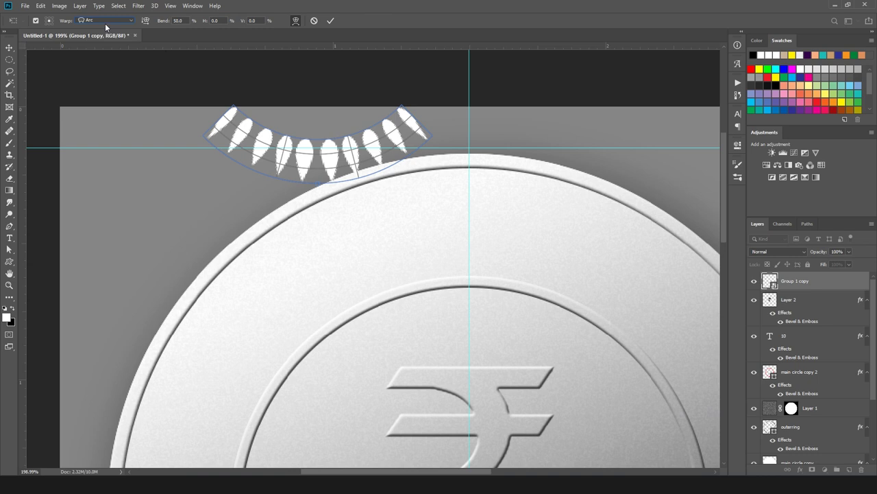
{"action": "left_click_drag", "start_coordinate": [181, 23], "coordinate": [158, 23]}
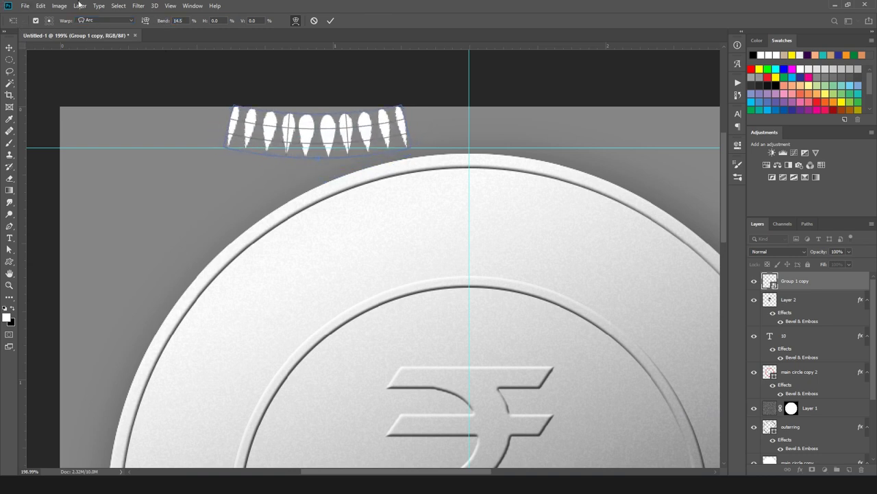
{"action": "left_click_drag", "start_coordinate": [172, 22], "coordinate": [166, 24]}
{"action": "left_click", "coordinate": [177, 20]}
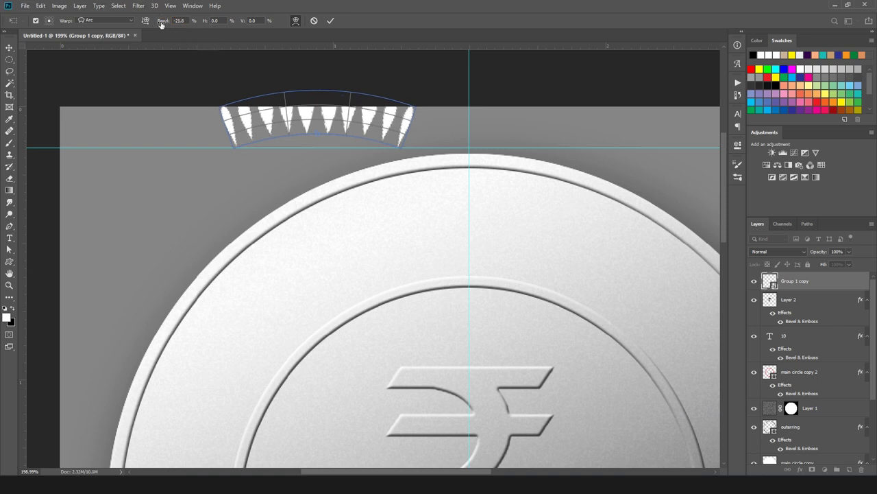
{"action": "left_click_drag", "start_coordinate": [164, 21], "coordinate": [86, 29]}
{"action": "left_click", "coordinate": [179, 20]}
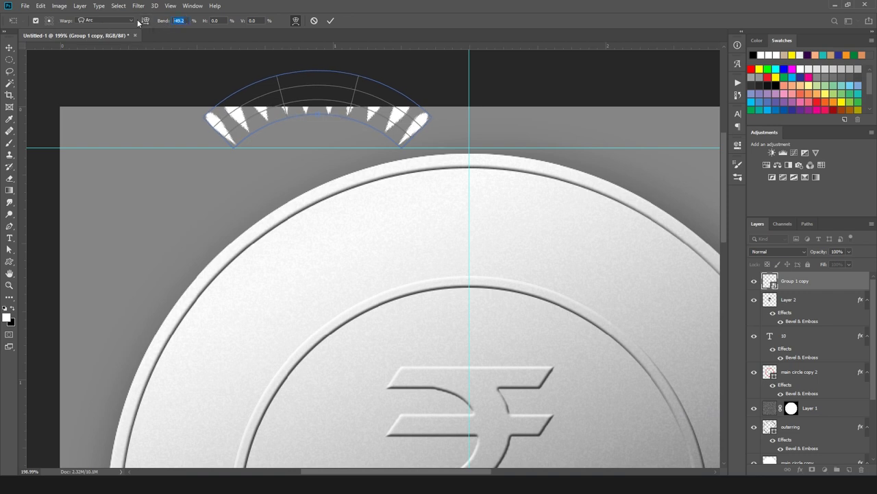
{"action": "type", "text": "-50"}
{"action": "left_click", "coordinate": [330, 21]}
Step: Move the arched teardrops over the top of the inner ring and copy Layer 2's Bevel & Emboss effect to them
{"action": "left_click_drag", "start_coordinate": [235, 117], "coordinate": [394, 299]}
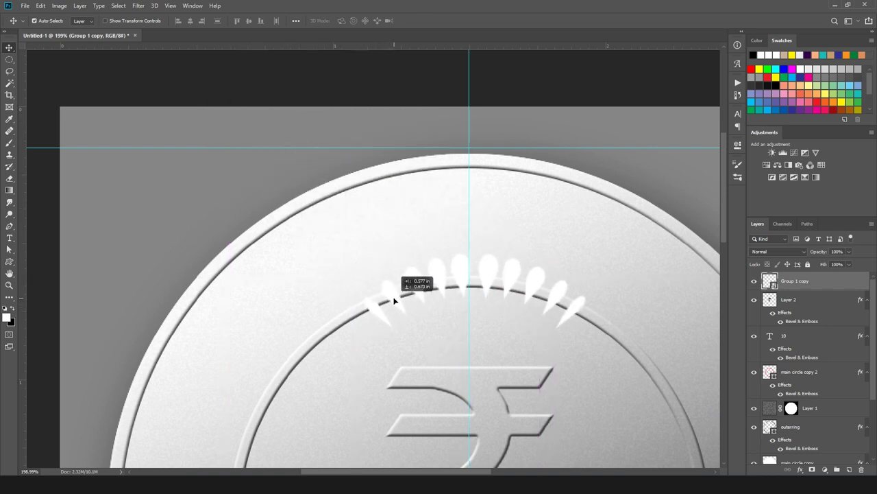
{"action": "left_click_drag", "start_coordinate": [394, 299], "coordinate": [391, 308]}
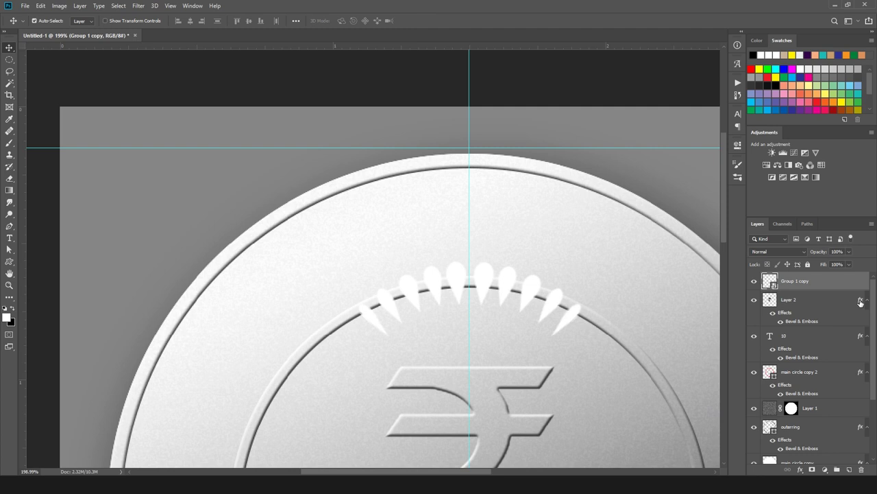
{"action": "left_click_drag", "start_coordinate": [862, 301], "coordinate": [836, 283]}
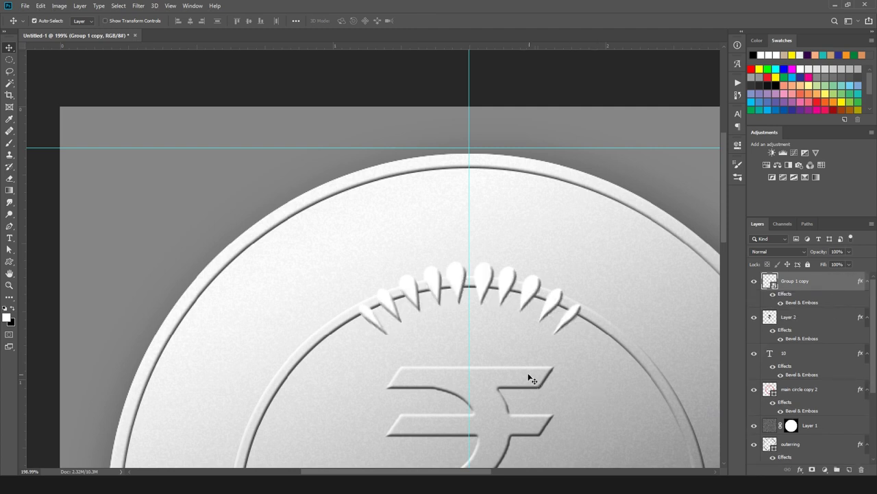
Step: Scale the teardrop arch proportionally to about 185%, keeping it centred on the vertical guide
{"action": "key", "text": "ctrl"}
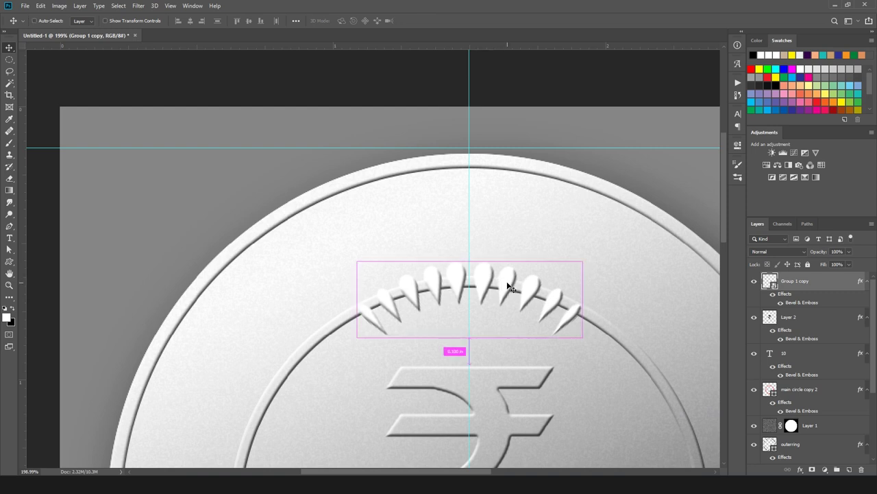
{"action": "key", "text": "ctrl+t"}
{"action": "left_click_drag", "start_coordinate": [586, 245], "coordinate": [689, 221]}
{"action": "scroll", "coordinate": [539, 229], "scroll_direction": "down", "scroll_amount": 5}
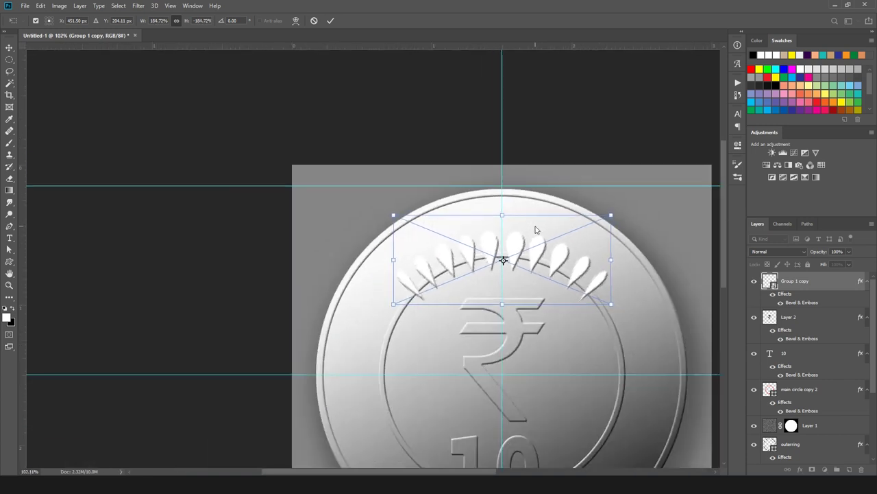
{"action": "left_click", "coordinate": [332, 21]}
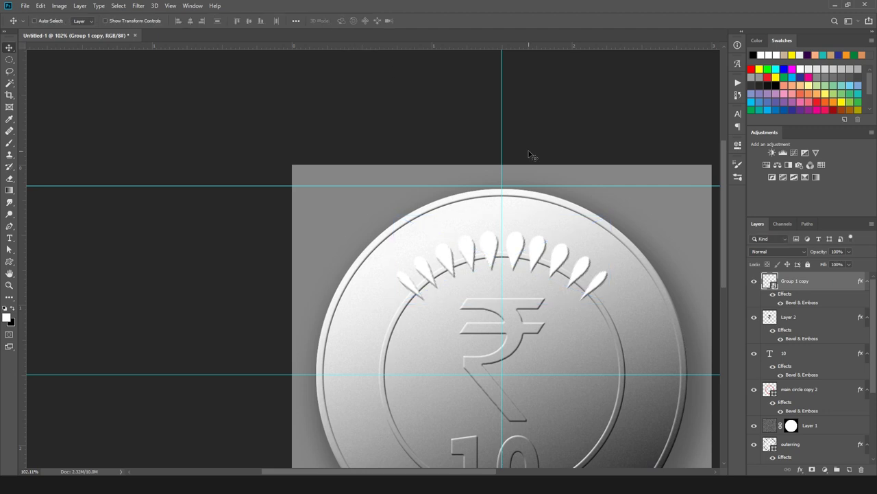
Step: Hide the guides and move the teardrop arch slightly down to a Y position of about 210 px
{"action": "key", "text": "ctrl+0"}
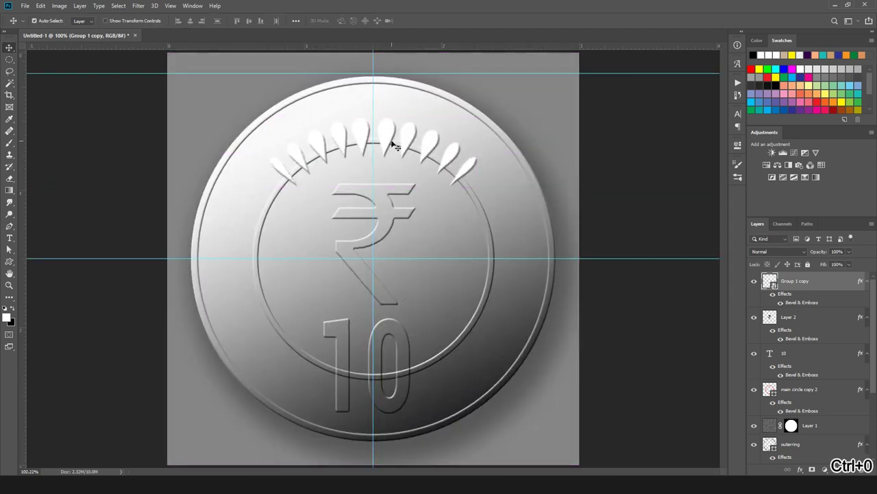
{"action": "key", "text": "ctrl+h"}
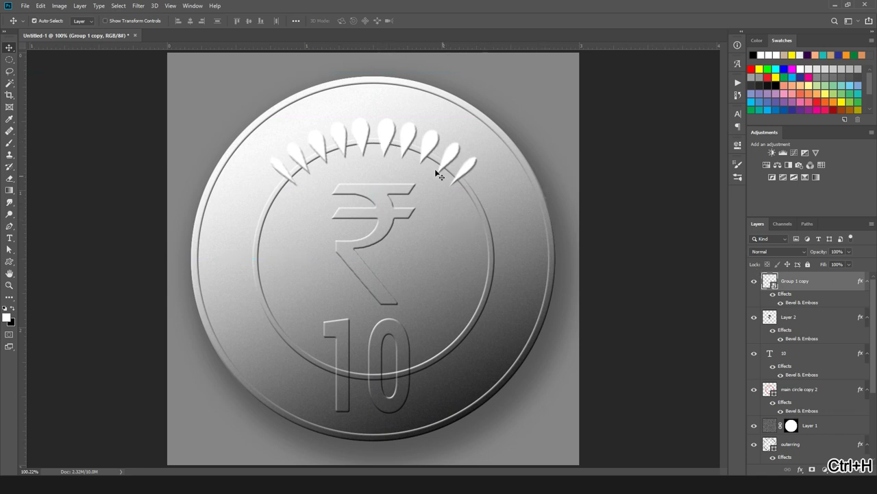
{"action": "key", "text": "ctrl+t"}
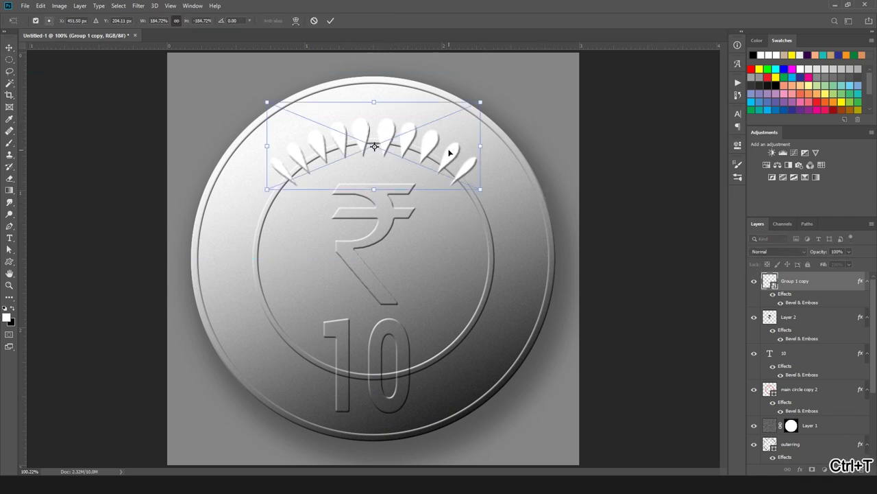
{"action": "left_click_drag", "start_coordinate": [449, 142], "coordinate": [449, 145]}
{"action": "key", "text": "Right"}
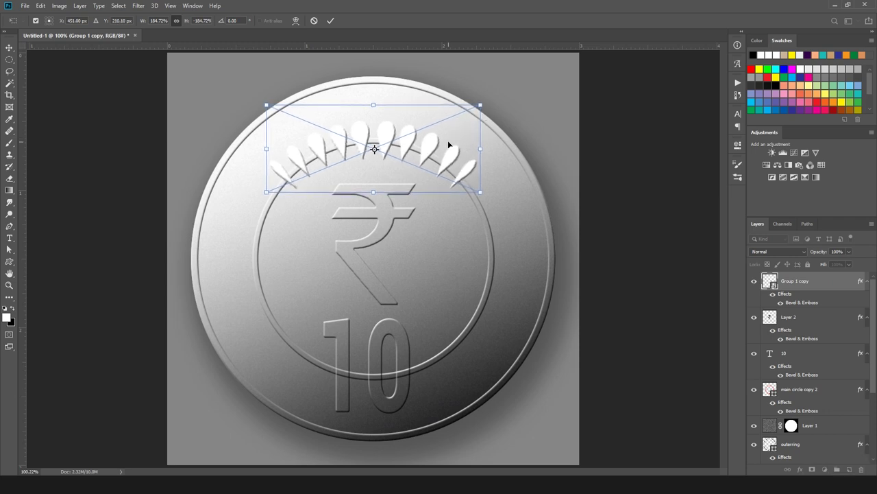
Step: Scale the teardrop arch proportionally around its centre to about 191%
{"action": "left_click_drag", "start_coordinate": [482, 103], "coordinate": [501, 93]}
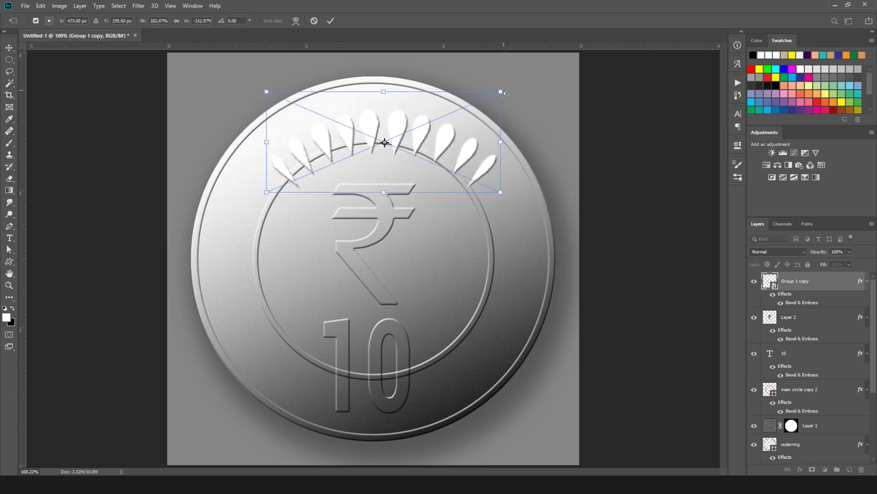
{"action": "key", "text": "ctrl+z"}
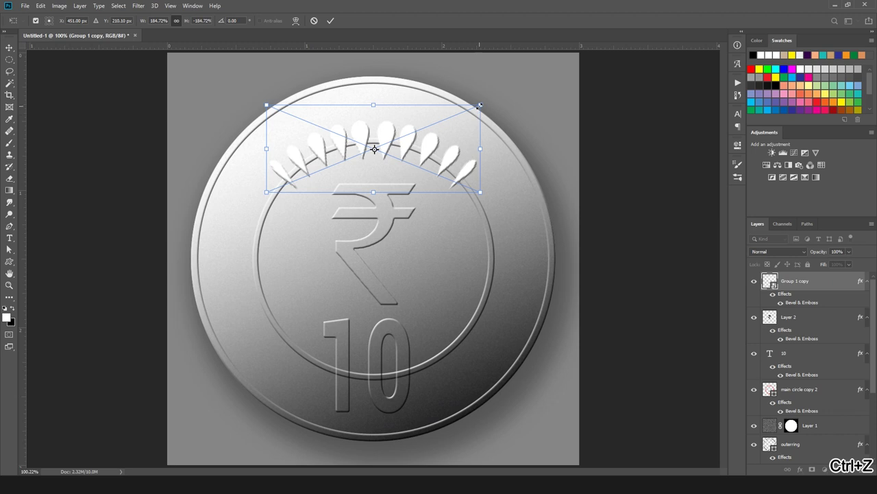
{"action": "mouse_move", "coordinate": [480, 104]}
{"action": "left_mouse_down"}
{"action": "mouse_move", "coordinate": [493, 91]}
{"action": "mouse_move", "coordinate": [484, 104]}
{"action": "left_mouse_up"}
{"action": "key", "text": "alt+shift"}
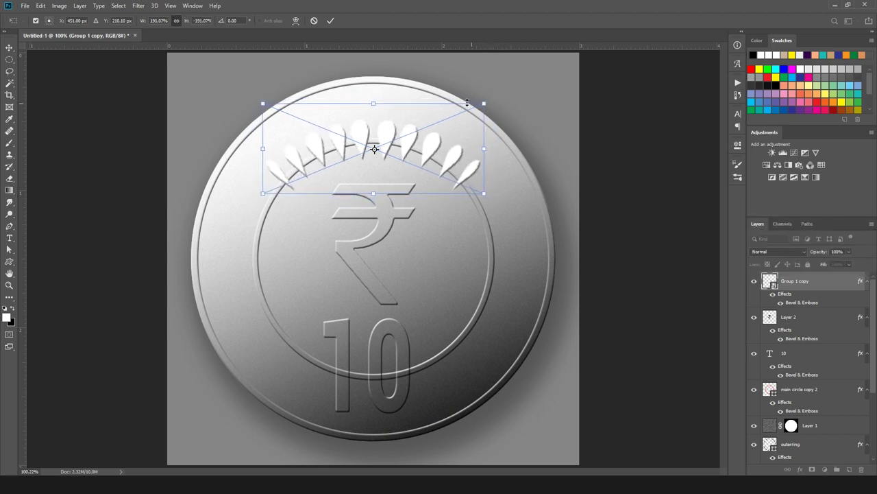
{"action": "left_click", "coordinate": [330, 21]}
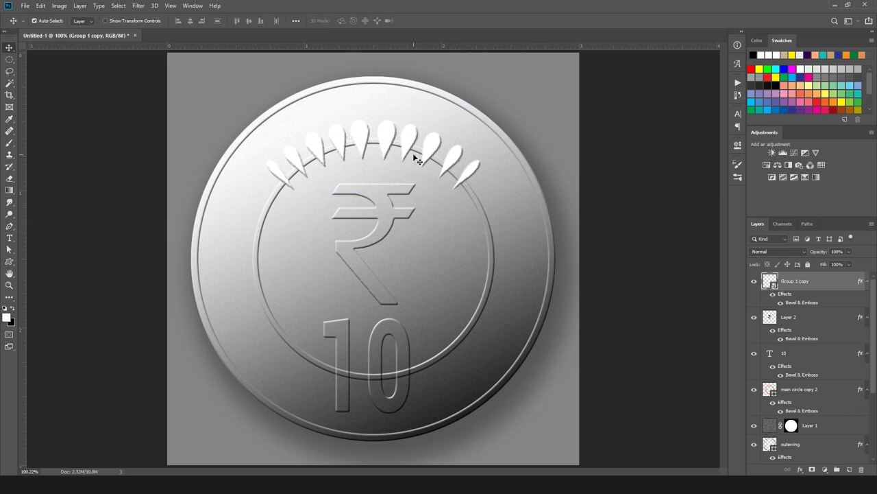
Step: Stretch the teardrop arch to about 198% width and 229% height so it follows the inner ring's curve
{"action": "key", "text": "ctrl+t"}
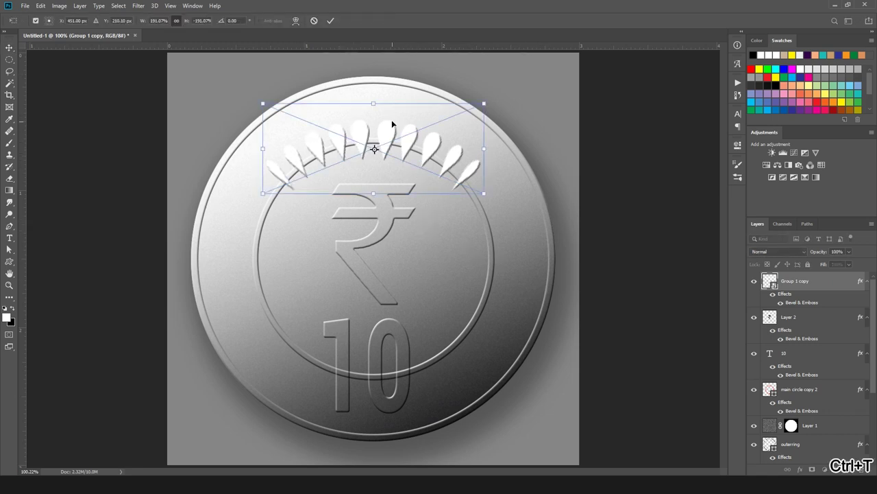
{"action": "left_click_drag", "start_coordinate": [374, 102], "coordinate": [375, 96]}
{"action": "left_click_drag", "start_coordinate": [373, 192], "coordinate": [371, 203]}
{"action": "left_click_drag", "start_coordinate": [483, 150], "coordinate": [487, 150]}
{"action": "left_click_drag", "start_coordinate": [263, 150], "coordinate": [258, 149]}
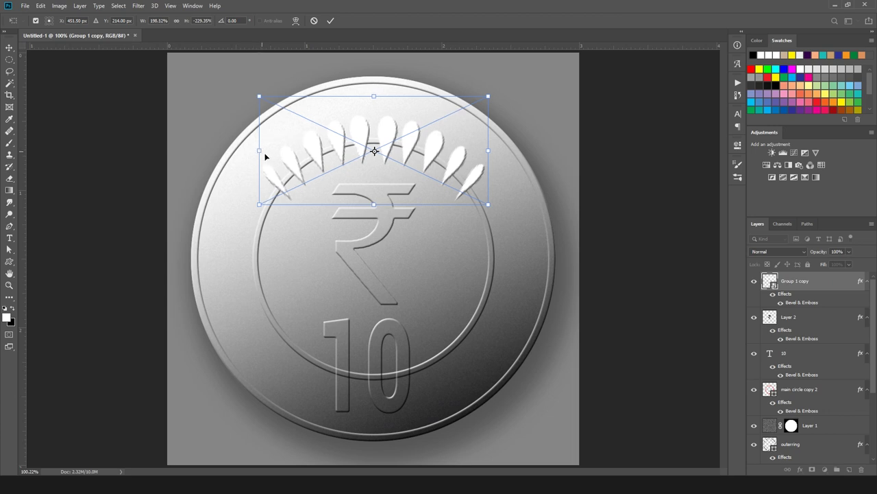
{"action": "left_click", "coordinate": [331, 21]}
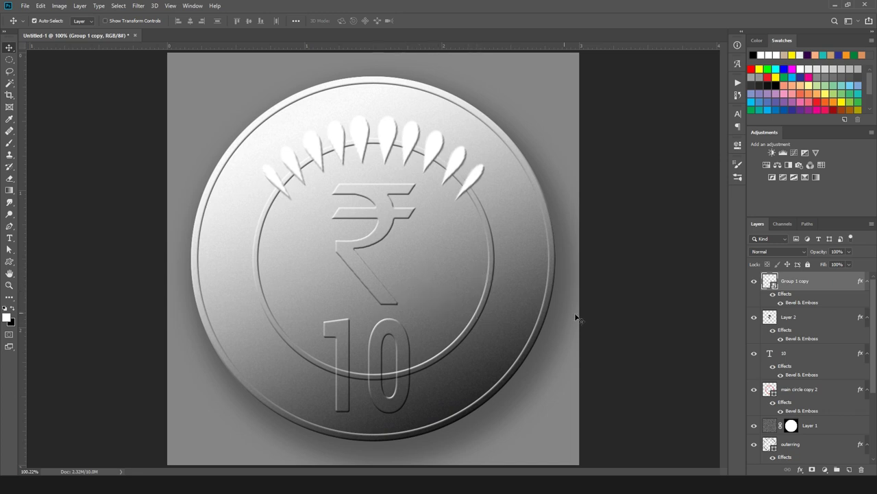
Step: Set the Group 1 copy layer's fill to 0% so only its bevel shows
{"action": "left_click", "coordinate": [835, 264]}
{"action": "type", "text": "0"}
{"action": "key", "text": "Return"}
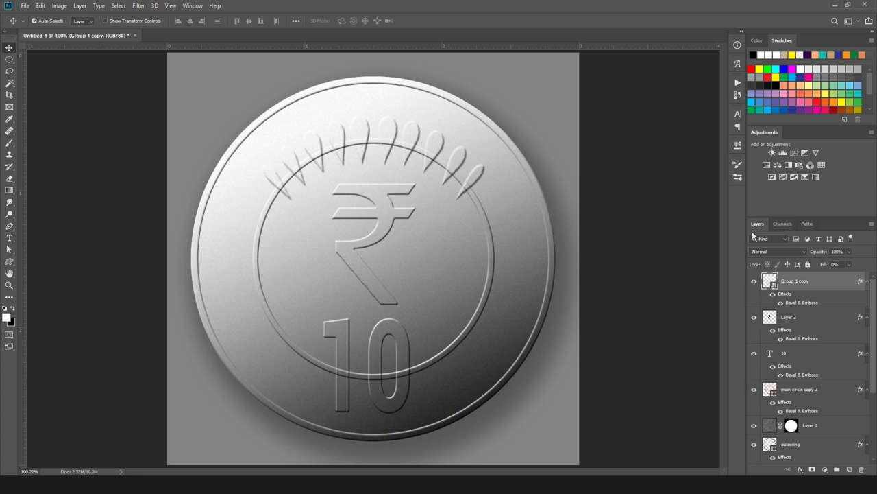
Step: Add a Hue/Saturation adjustment layer on top with Colorize on, hue 48 and saturation 36
{"action": "left_click", "coordinate": [767, 165]}
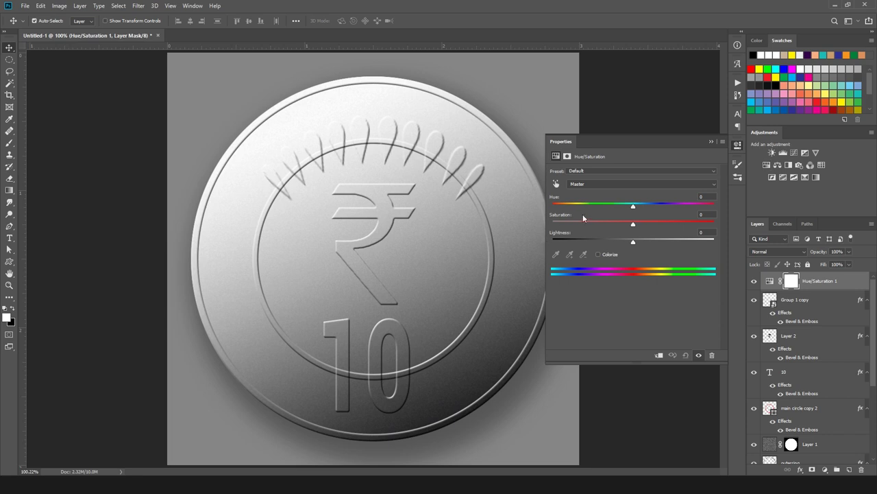
{"action": "left_click", "coordinate": [598, 254]}
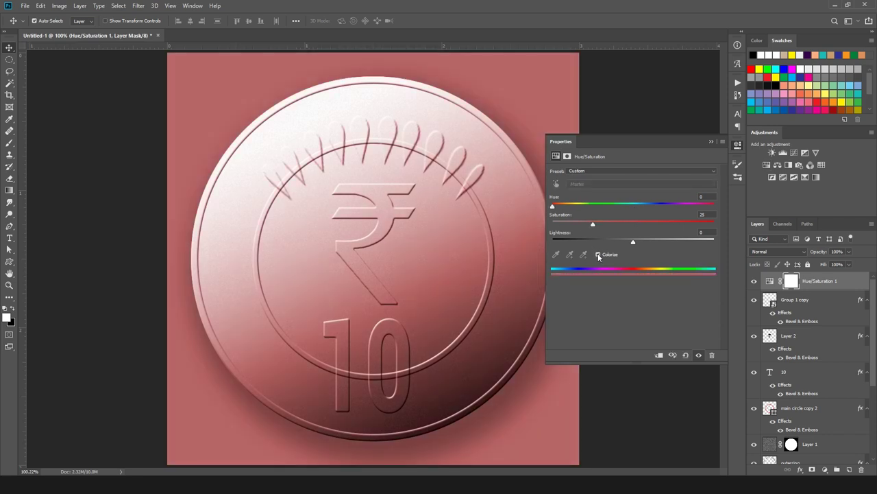
{"action": "left_click_drag", "start_coordinate": [553, 206], "coordinate": [575, 208]}
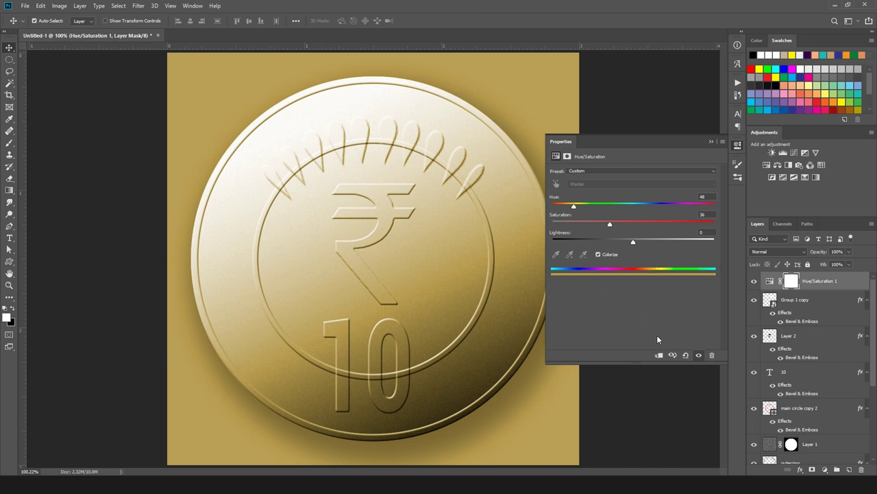
{"action": "left_click", "coordinate": [827, 392]}
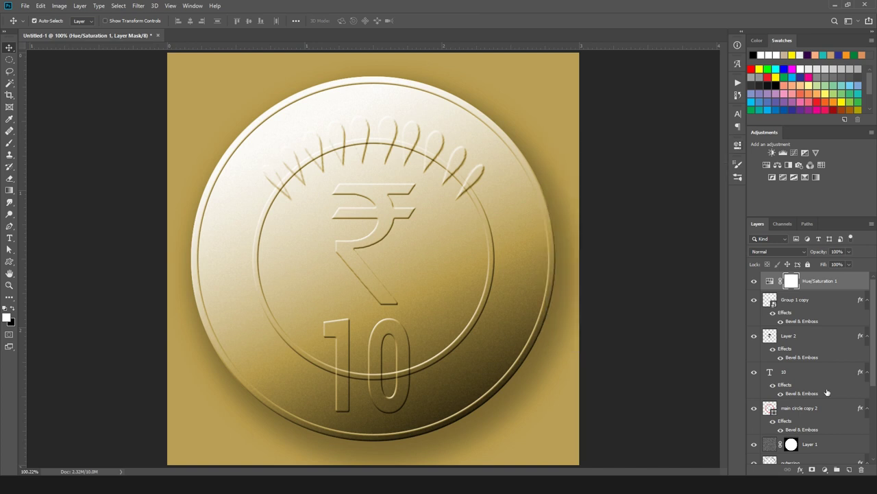
Step: Replace the Hue/Saturation layer's mask with one made from the main circle layer's outline
{"action": "right_click", "coordinate": [792, 281]}
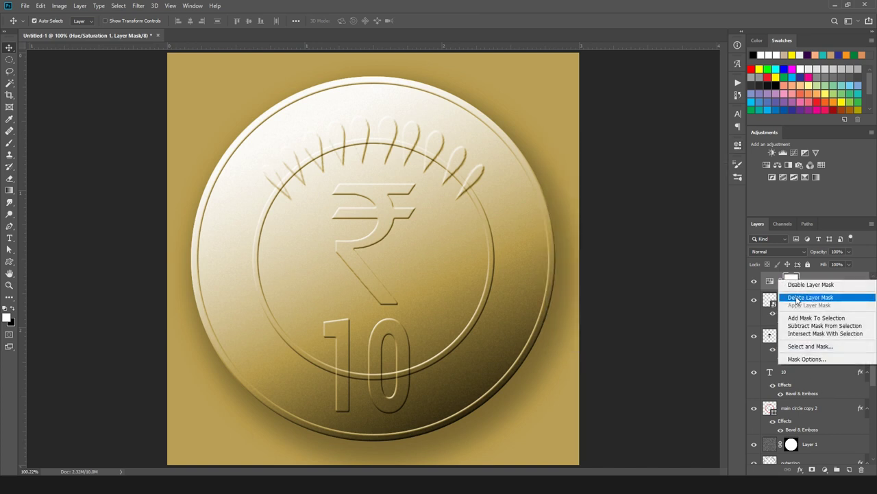
{"action": "left_click", "coordinate": [796, 298]}
{"action": "scroll", "coordinate": [791, 421], "scroll_direction": "down", "scroll_amount": 3}
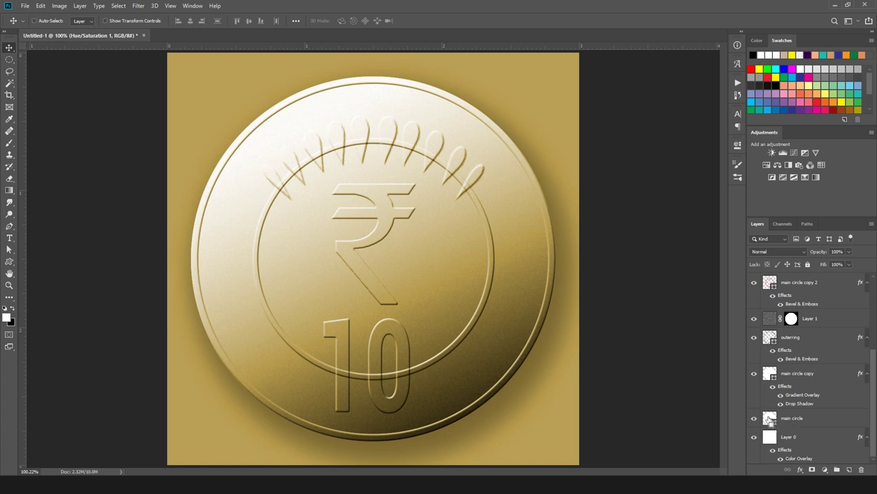
{"action": "left_click", "coordinate": [769, 420], "text": "ctrl"}
{"action": "scroll", "coordinate": [791, 412], "scroll_direction": "up", "scroll_amount": 3}
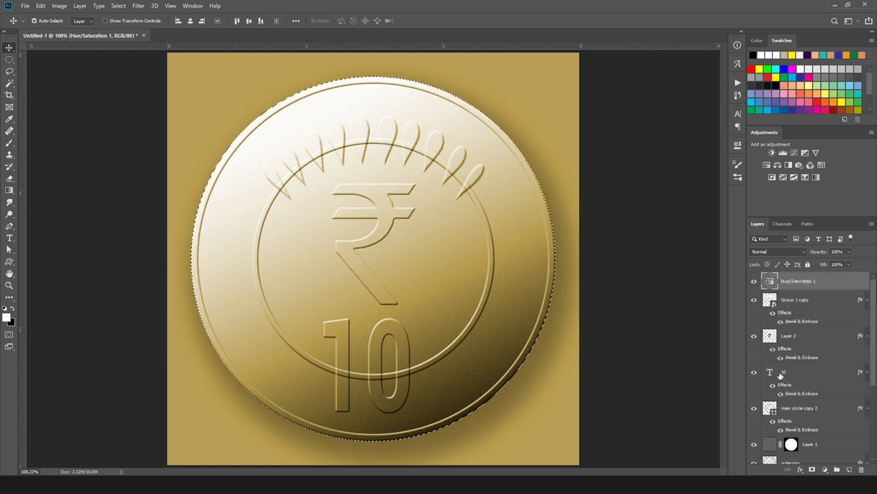
{"action": "left_click", "coordinate": [812, 469]}
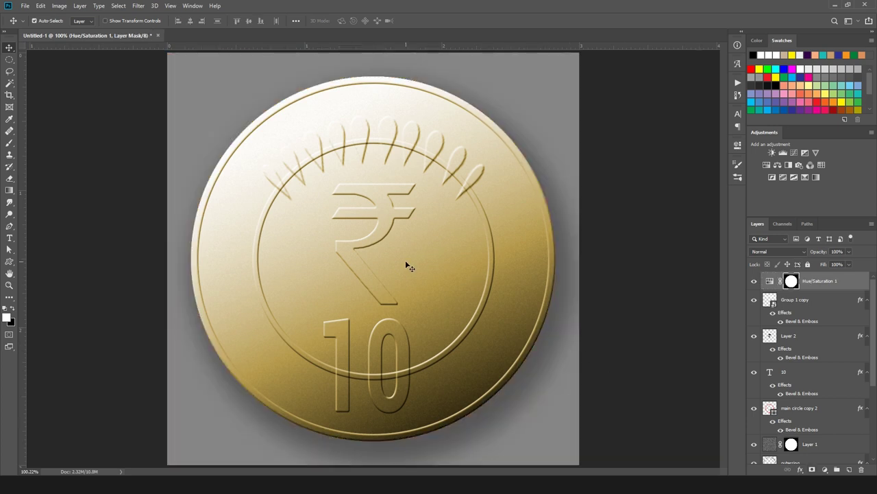
Step: Draw a circular selection about 1.7 in across with the Elliptical Marquee, matching the coin's inner ring
{"action": "scroll", "coordinate": [407, 265], "scroll_direction": "down", "scroll_amount": 5}
{"action": "scroll", "coordinate": [411, 261], "scroll_direction": "up", "scroll_amount": 4}
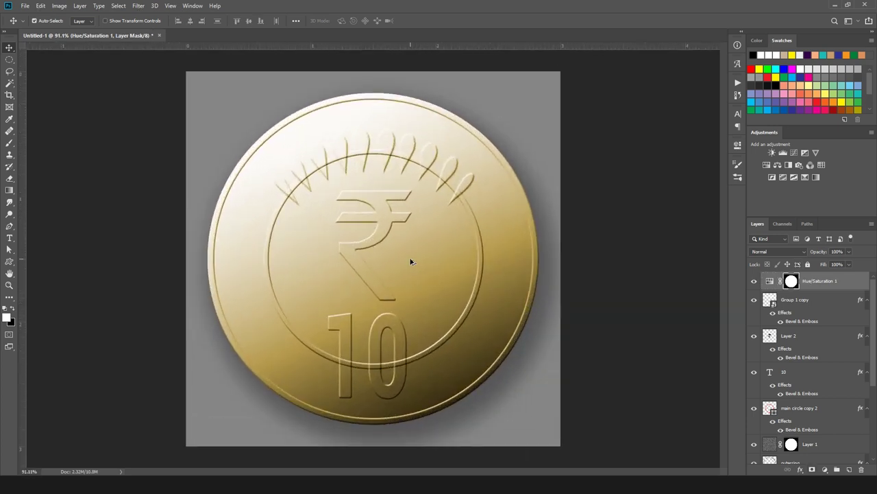
{"action": "scroll", "coordinate": [411, 261], "scroll_direction": "up", "scroll_amount": 1}
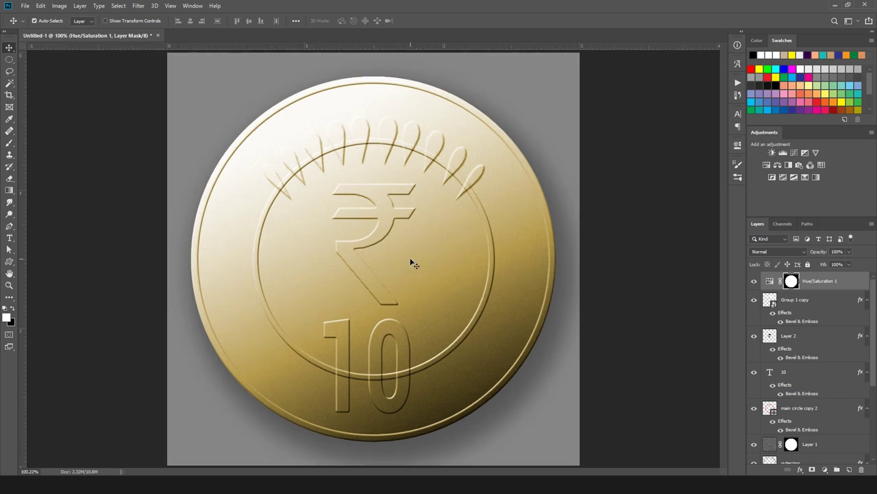
{"action": "left_click", "coordinate": [9, 59]}
{"action": "right_click", "coordinate": [10, 59]}
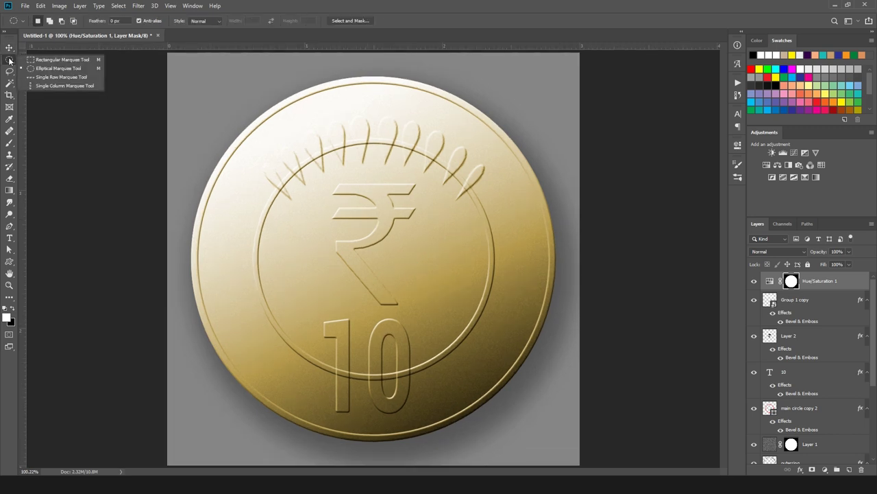
{"action": "left_click", "coordinate": [52, 68]}
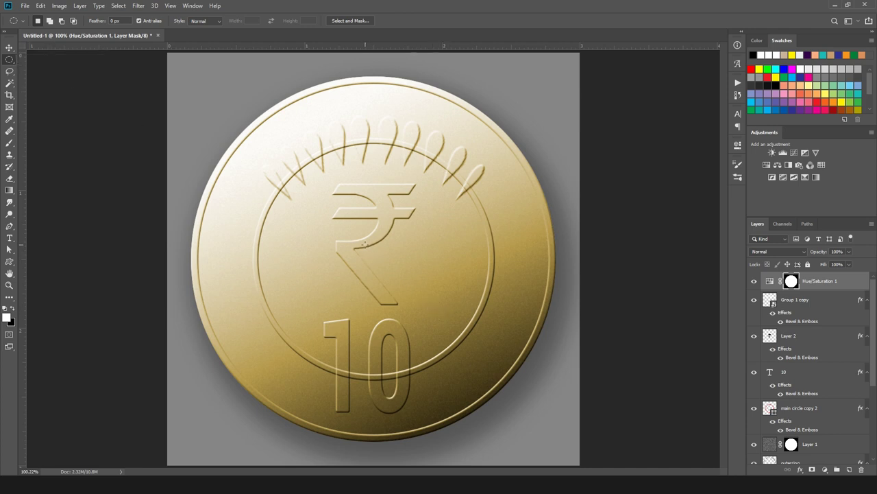
{"action": "left_click_drag", "start_coordinate": [365, 244], "coordinate": [486, 394]}
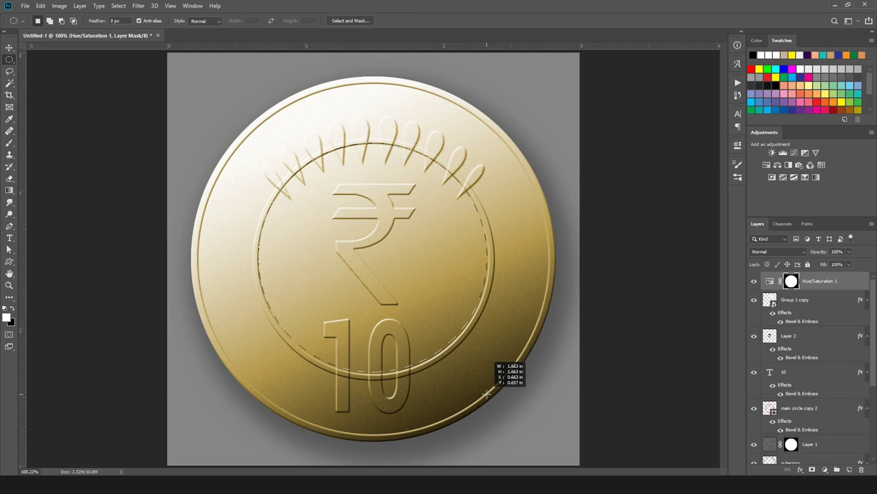
{"action": "left_click_drag", "start_coordinate": [487, 394], "coordinate": [488, 396]}
{"action": "key", "text": "alt+shift+space"}
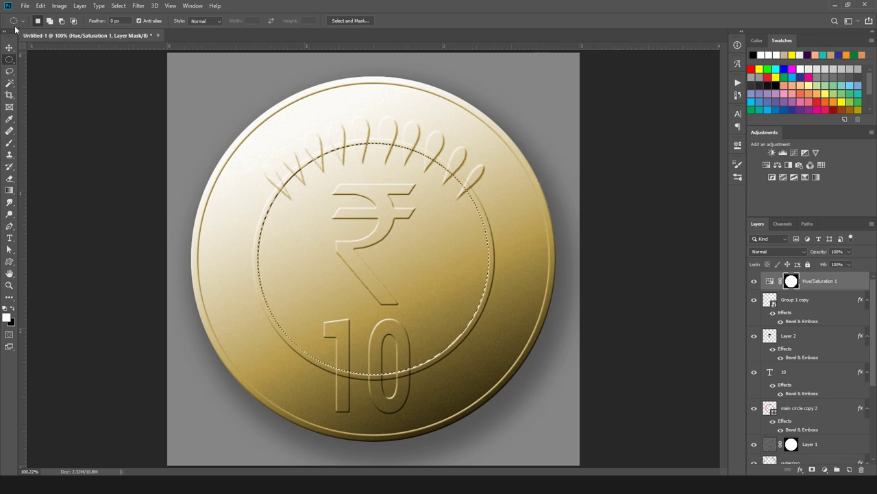
Step: Fill the selected inner circle with black at 100% opacity on the Hue/Saturation mask, and deselect
{"action": "left_click", "coordinate": [43, 7]}
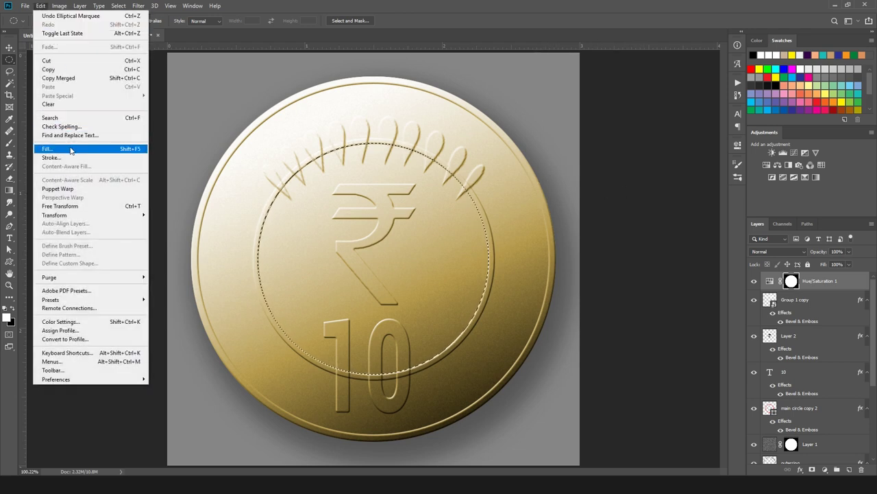
{"action": "left_click", "coordinate": [104, 148]}
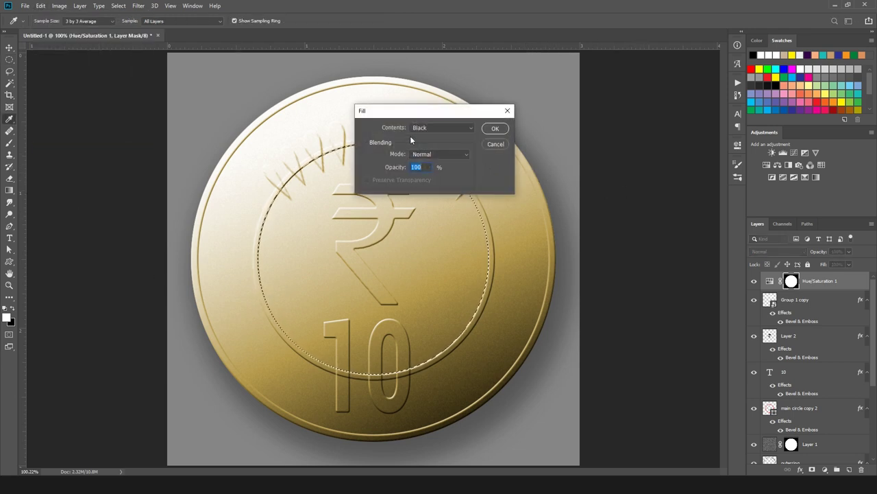
{"action": "left_click", "coordinate": [495, 129]}
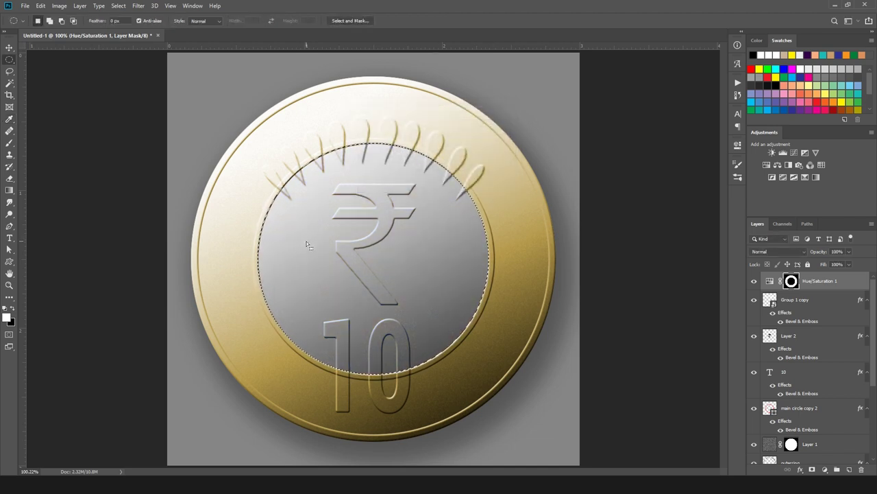
{"action": "key", "text": "ctrl+minus"}
{"action": "key", "text": "ctrl+minus"}
{"action": "key", "text": "ctrl+minus"}
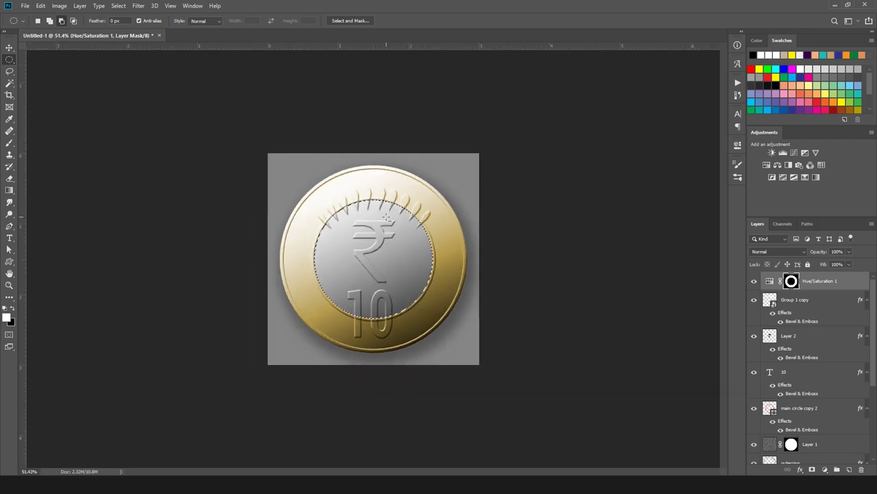
{"action": "key", "text": "ctrl+plus"}
{"action": "key", "text": "ctrl+plus"}
{"action": "key", "text": "ctrl+plus"}
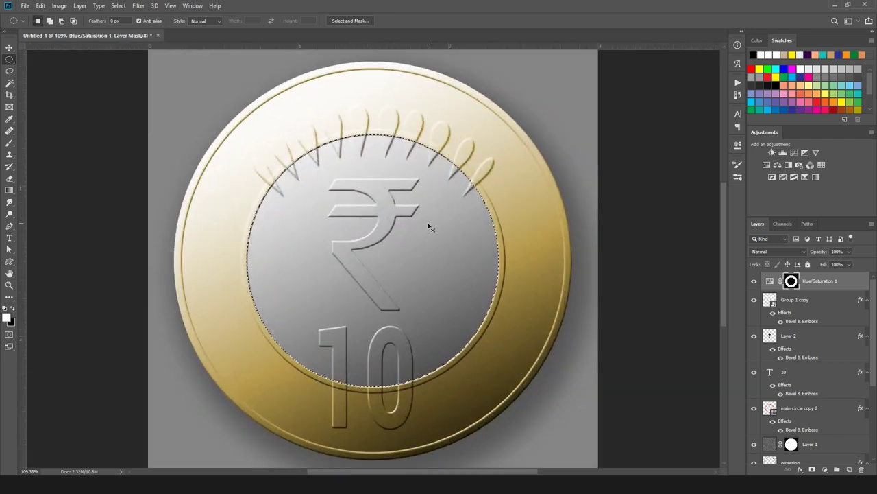
{"action": "key", "text": "ctrl+d"}
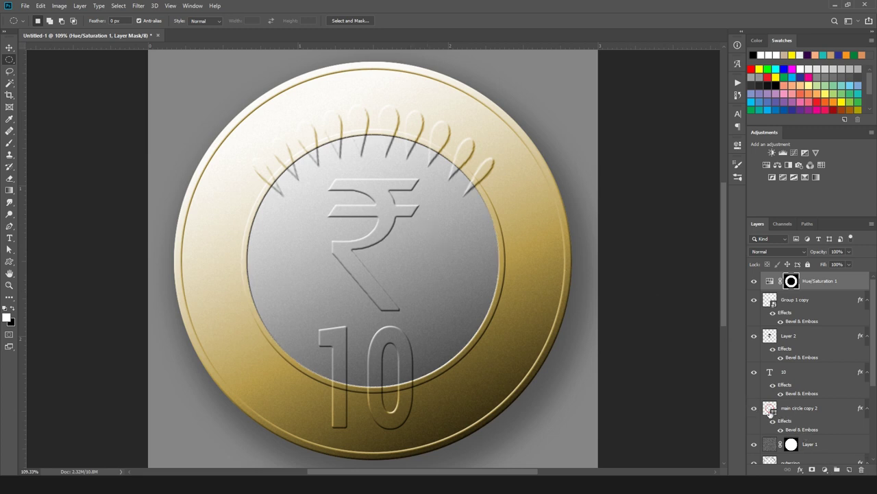
Step: Create a new blank layer above the Hue/Saturation adjustment
{"action": "scroll", "coordinate": [409, 225], "scroll_direction": "down", "scroll_amount": 3}
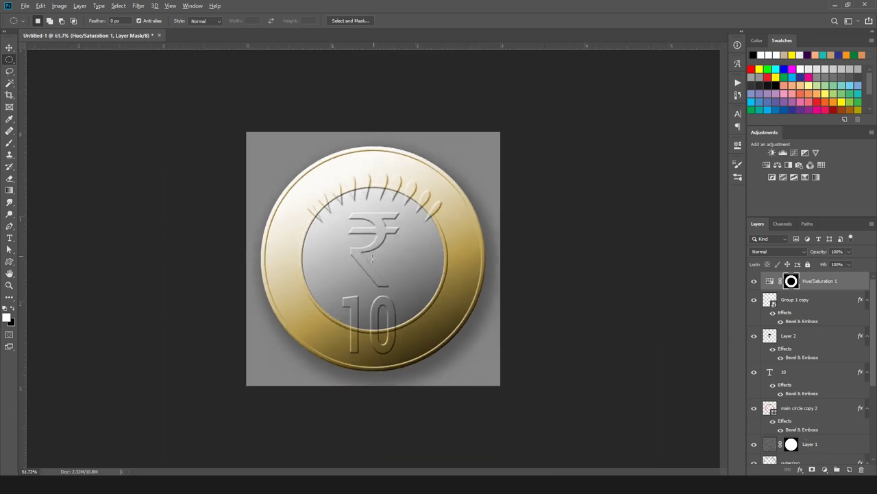
{"action": "scroll", "coordinate": [382, 247], "scroll_direction": "up", "scroll_amount": 3}
{"action": "scroll", "coordinate": [390, 249], "scroll_direction": "up", "scroll_amount": 2}
{"action": "scroll", "coordinate": [439, 356], "scroll_direction": "down", "scroll_amount": 4}
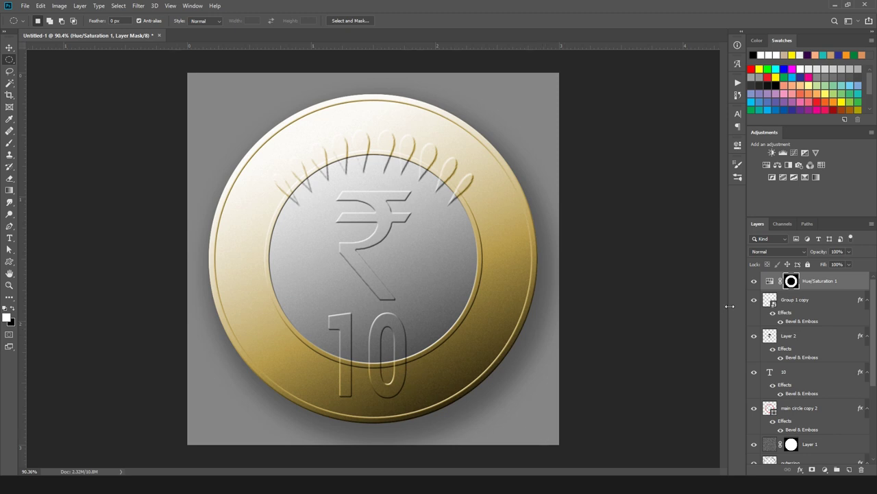
{"action": "key", "text": "ctrl+alt+shift+n"}
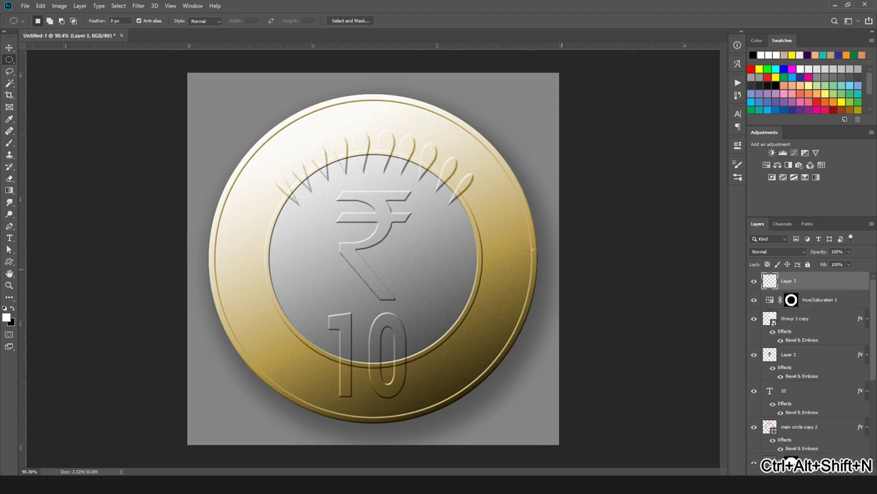
Step: Paint a soft white dab and transform it to about 42% height at about -45° on the coin's upper-left rim
{"action": "left_click", "coordinate": [10, 146]}
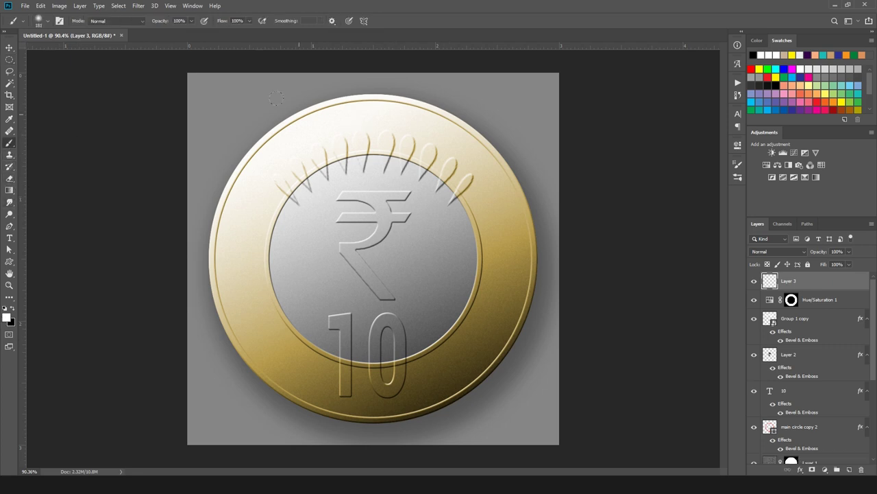
{"action": "left_click", "coordinate": [253, 116]}
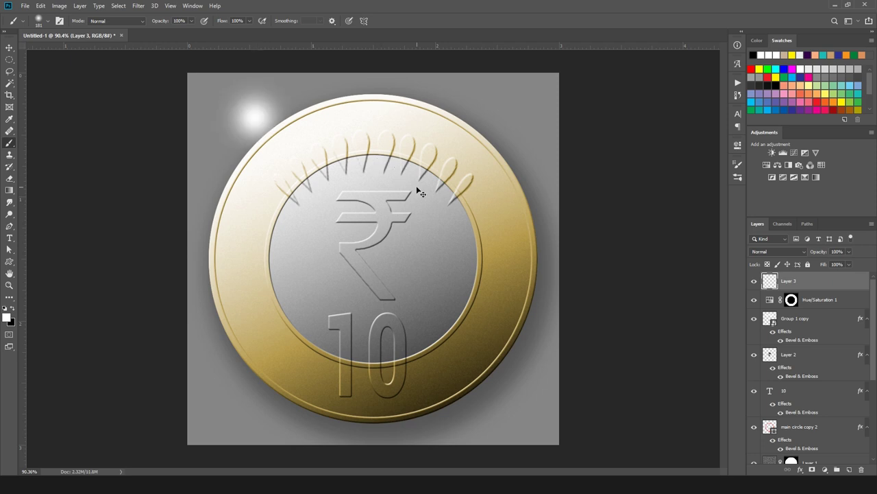
{"action": "key", "text": "ctrl+t"}
{"action": "left_click_drag", "start_coordinate": [255, 72], "coordinate": [257, 124]}
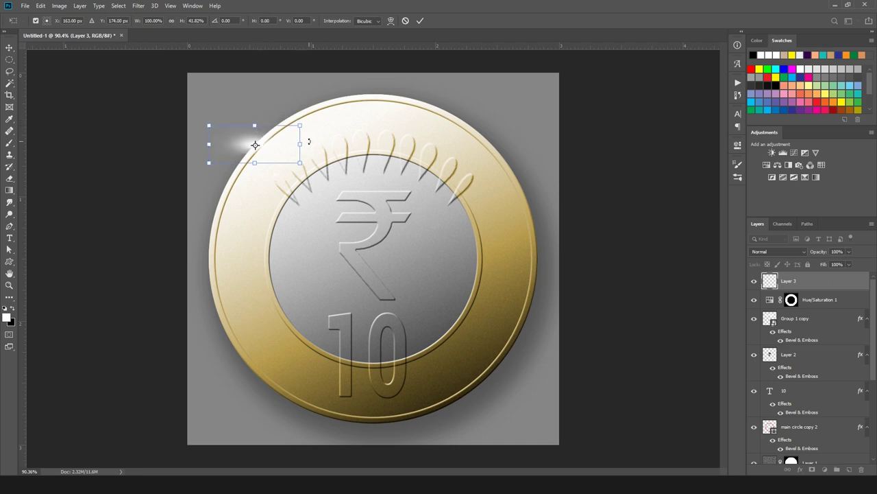
{"action": "left_click_drag", "start_coordinate": [308, 139], "coordinate": [294, 97]}
{"action": "mouse_move", "coordinate": [270, 128]}
{"action": "left_mouse_down"}
{"action": "mouse_move", "coordinate": [275, 114]}
{"action": "mouse_move", "coordinate": [277, 121]}
{"action": "left_mouse_up"}
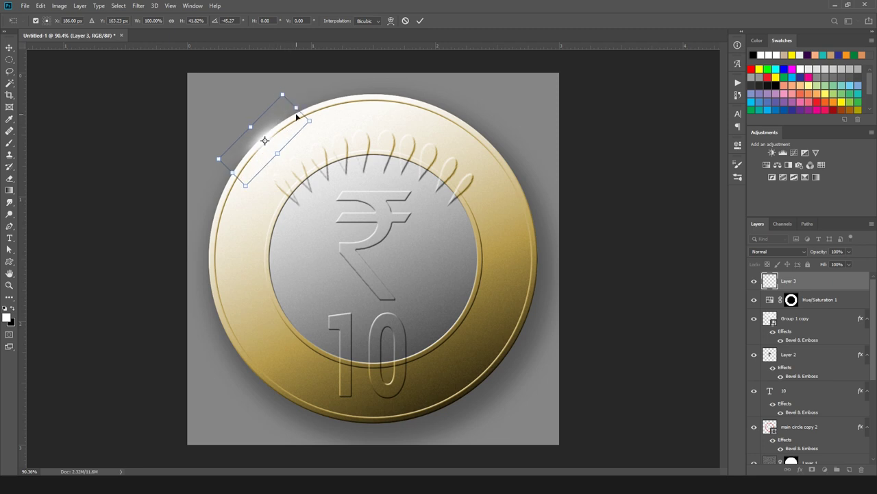
{"action": "left_click", "coordinate": [419, 20]}
{"action": "key", "text": "b"}
Step: Add two Curves adjustment layers and darken the midtones on the second with a point at input 145, output 125
{"action": "left_click", "coordinate": [783, 153]}
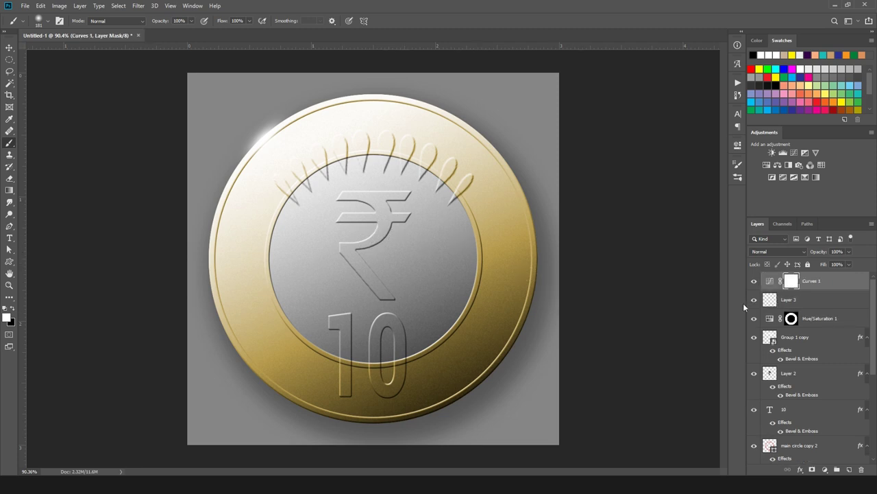
{"action": "left_click", "coordinate": [794, 152]}
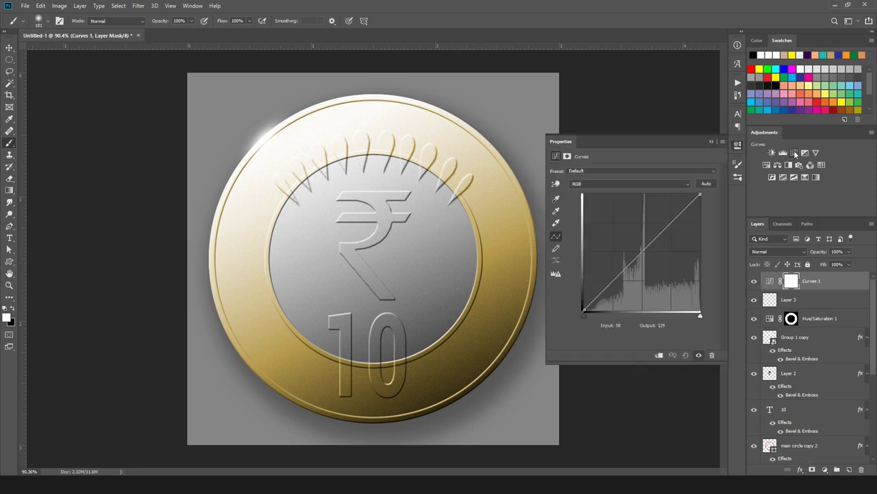
{"action": "left_click_drag", "start_coordinate": [653, 247], "coordinate": [651, 252]}
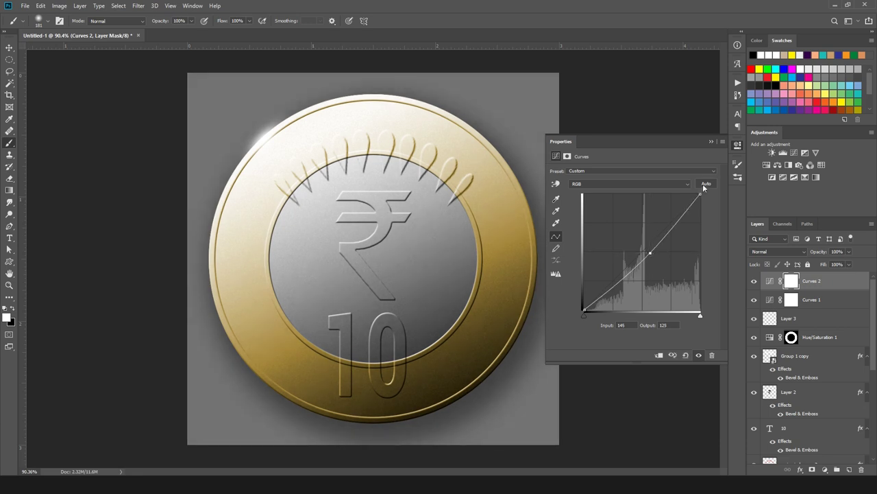
{"action": "left_click_drag", "start_coordinate": [701, 192], "coordinate": [706, 196]}
{"action": "left_click", "coordinate": [712, 141]}
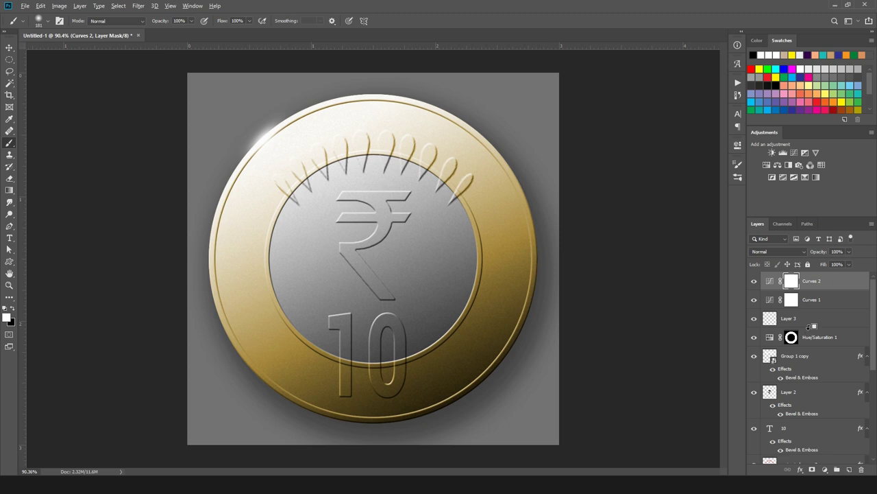
Step: Stamp all visible layers into a new top layer and enable Bevel & Emboss with Texture on it
{"action": "key", "text": "ctrl+alt+shift+e"}
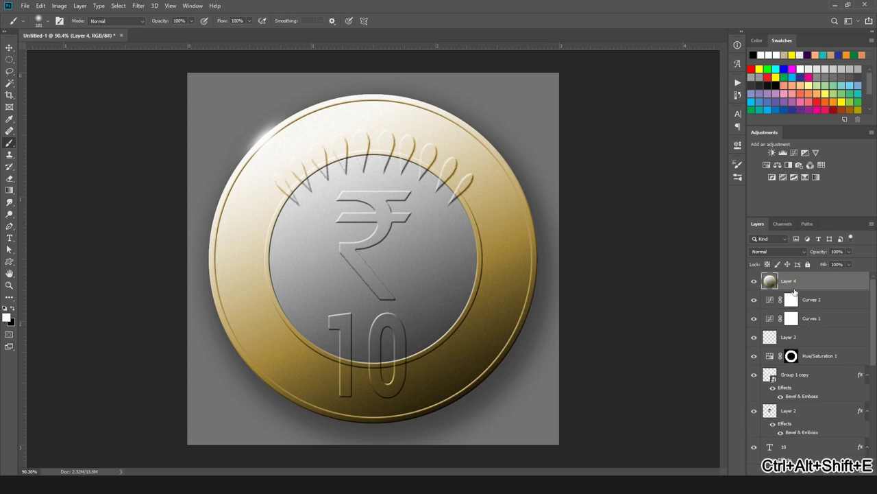
{"action": "double_click", "coordinate": [846, 282]}
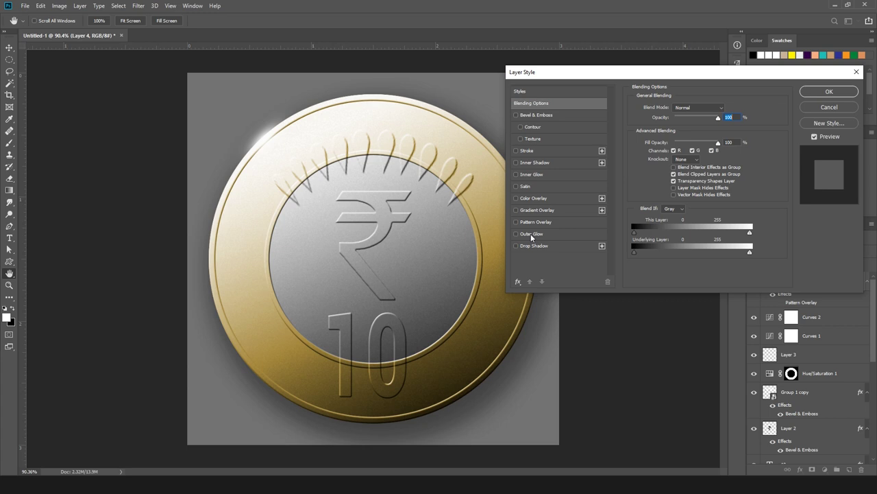
{"action": "left_click", "coordinate": [536, 137]}
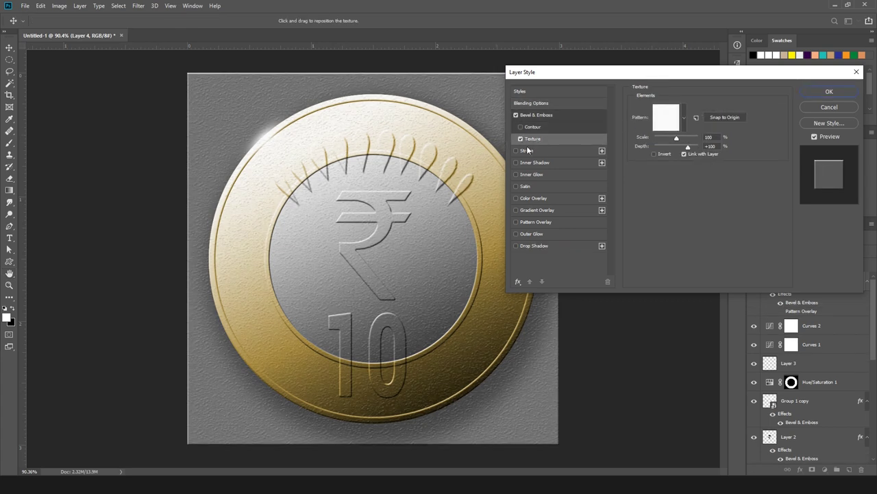
Step: Try out several different patterns for the stamped layer's bevel texture
{"action": "left_click", "coordinate": [684, 117]}
{"action": "left_click", "coordinate": [649, 176]}
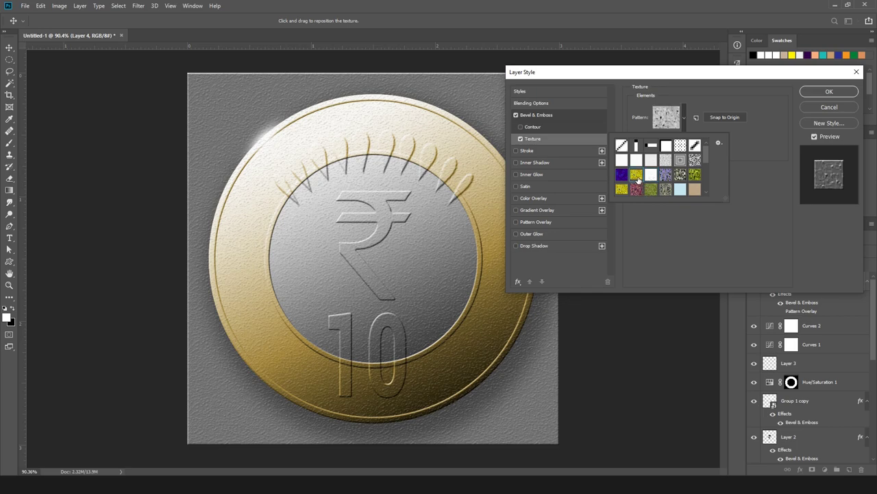
{"action": "left_click", "coordinate": [619, 174]}
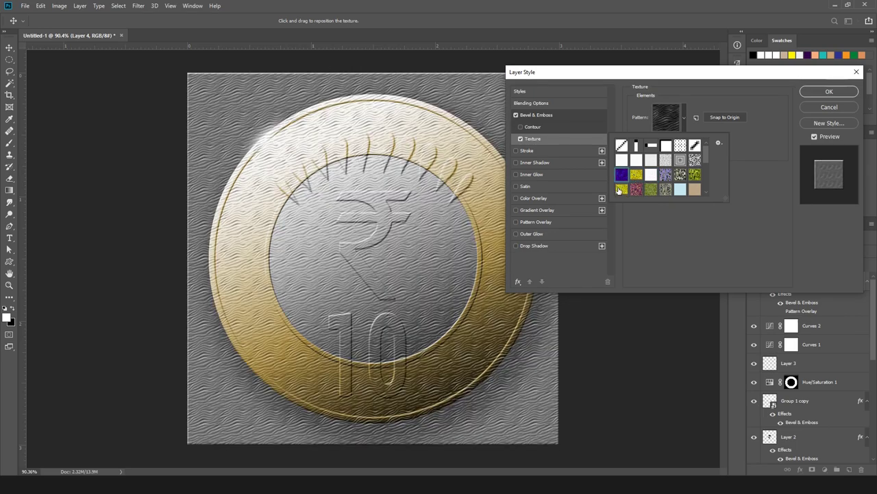
{"action": "left_click", "coordinate": [620, 190]}
{"action": "left_click", "coordinate": [638, 191]}
{"action": "left_click", "coordinate": [650, 190]}
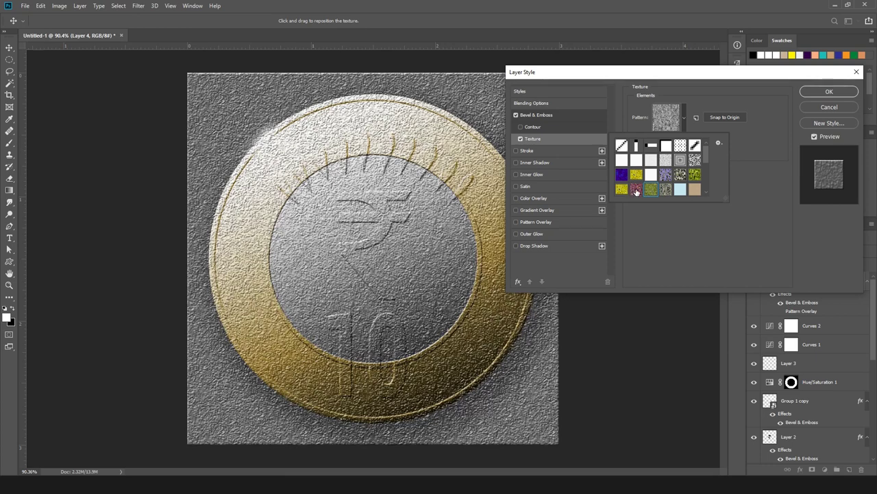
{"action": "left_click", "coordinate": [636, 191]}
{"action": "left_click", "coordinate": [662, 192]}
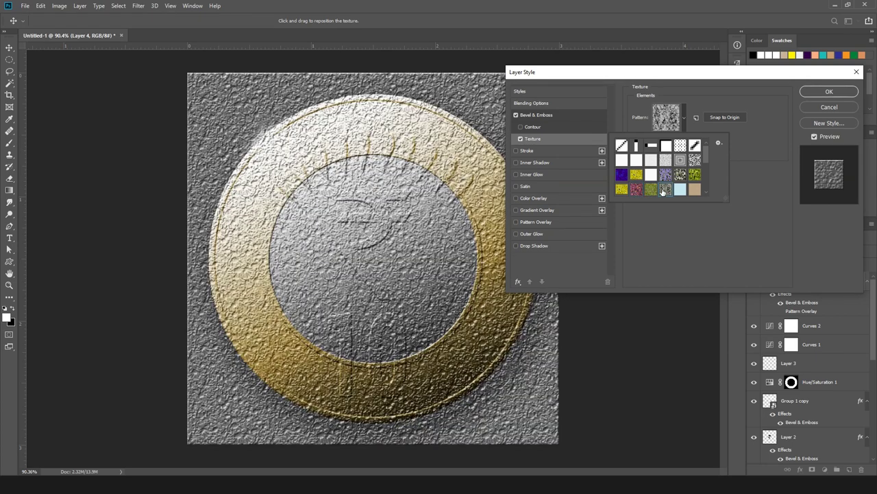
{"action": "left_click", "coordinate": [678, 187]}
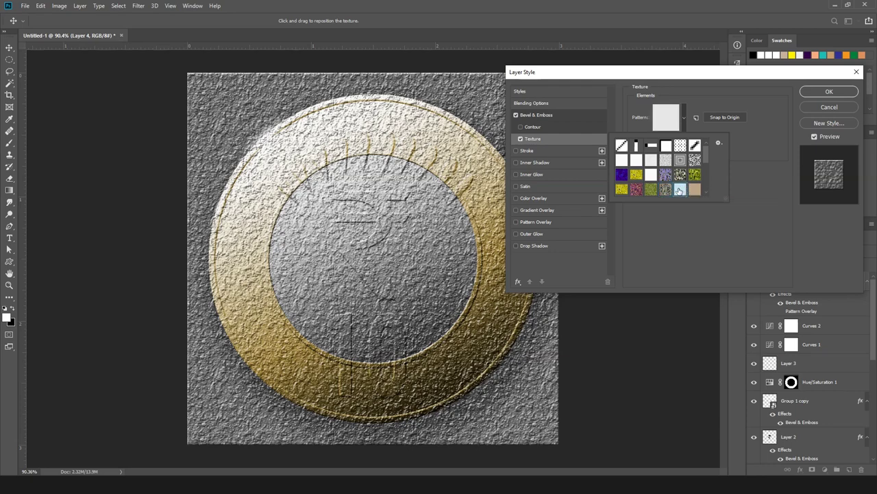
{"action": "left_click", "coordinate": [681, 176]}
{"action": "left_click", "coordinate": [649, 174]}
{"action": "left_click", "coordinate": [635, 178]}
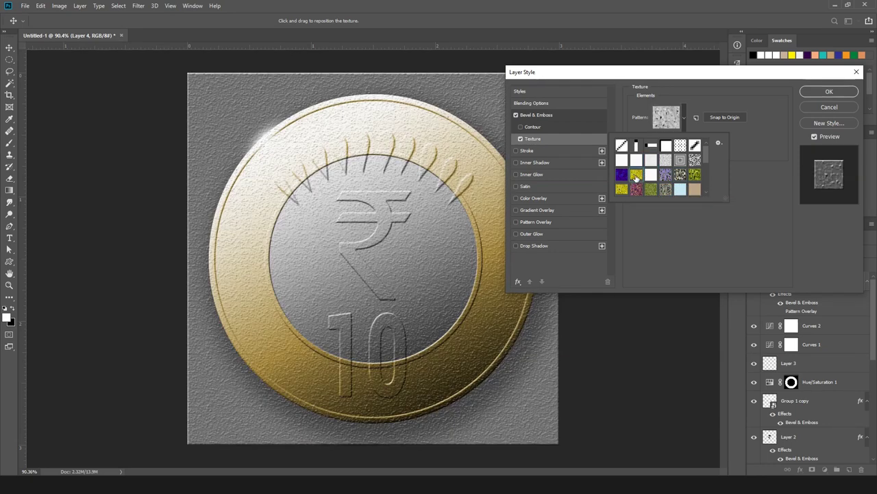
{"action": "left_click", "coordinate": [651, 190]}
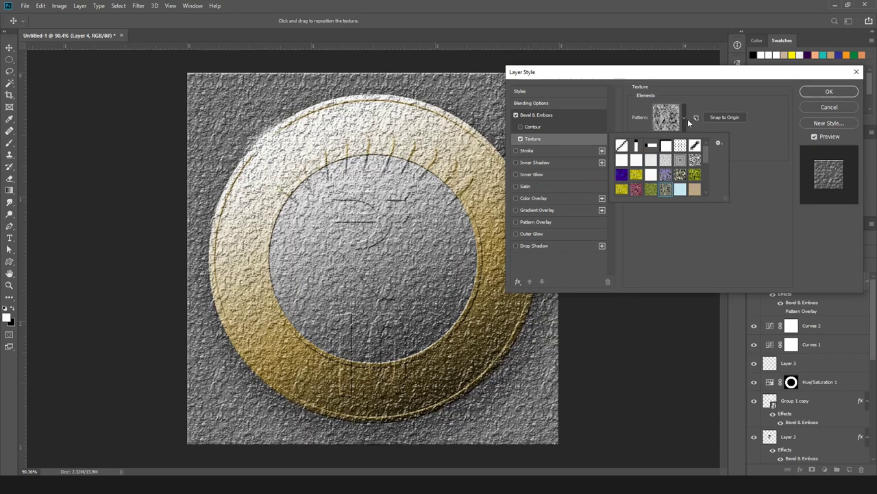
{"action": "left_click", "coordinate": [688, 119]}
Step: Set the bevel texture's scale to 53% and its depth to -10%
{"action": "mouse_move", "coordinate": [677, 137]}
{"action": "left_mouse_down"}
{"action": "mouse_move", "coordinate": [652, 137]}
{"action": "mouse_move", "coordinate": [663, 137]}
{"action": "left_mouse_up"}
{"action": "mouse_move", "coordinate": [665, 138]}
{"action": "left_mouse_down"}
{"action": "mouse_move", "coordinate": [685, 148]}
{"action": "mouse_move", "coordinate": [676, 146]}
{"action": "left_mouse_up"}
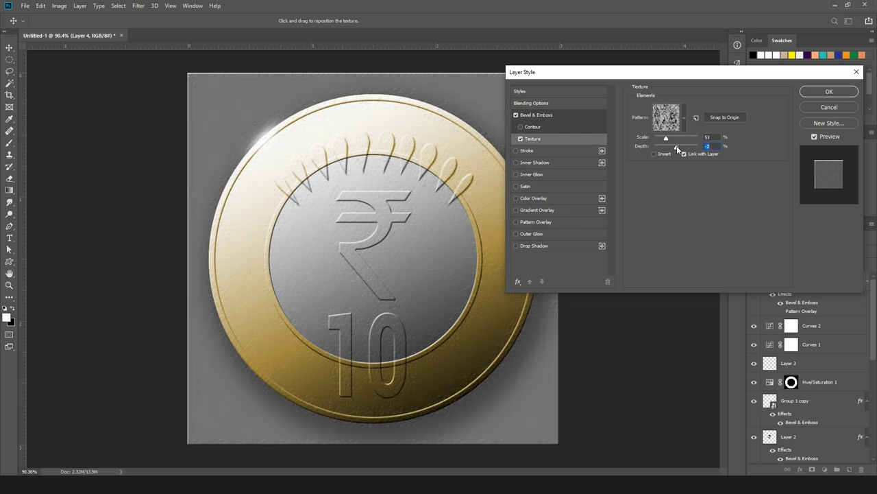
{"action": "key", "text": "Tab"}
{"action": "left_click_drag", "start_coordinate": [677, 147], "coordinate": [677, 150]}
Step: Choose the purple mottled pattern for the texture, set its scale to 27%, and apply the layer style
{"action": "left_click", "coordinate": [685, 118]}
{"action": "left_click", "coordinate": [665, 175]}
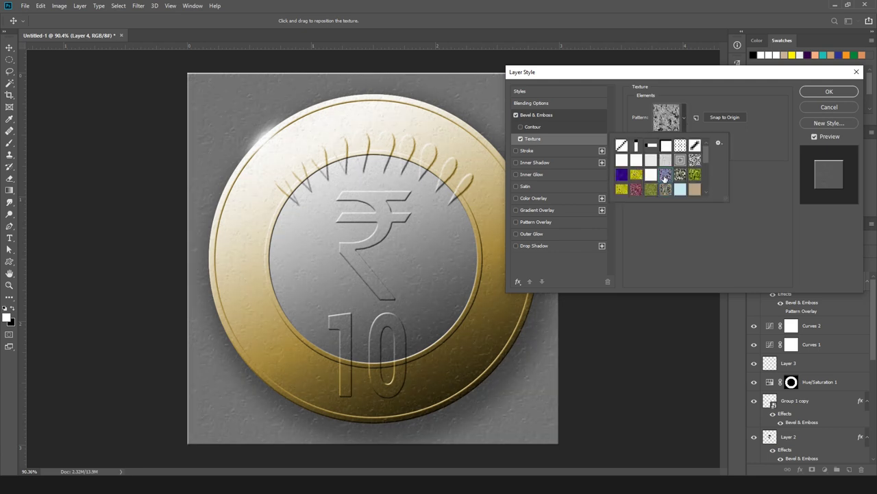
{"action": "left_click", "coordinate": [713, 135]}
{"action": "left_click", "coordinate": [675, 138]}
{"action": "left_click_drag", "start_coordinate": [675, 136], "coordinate": [666, 138]}
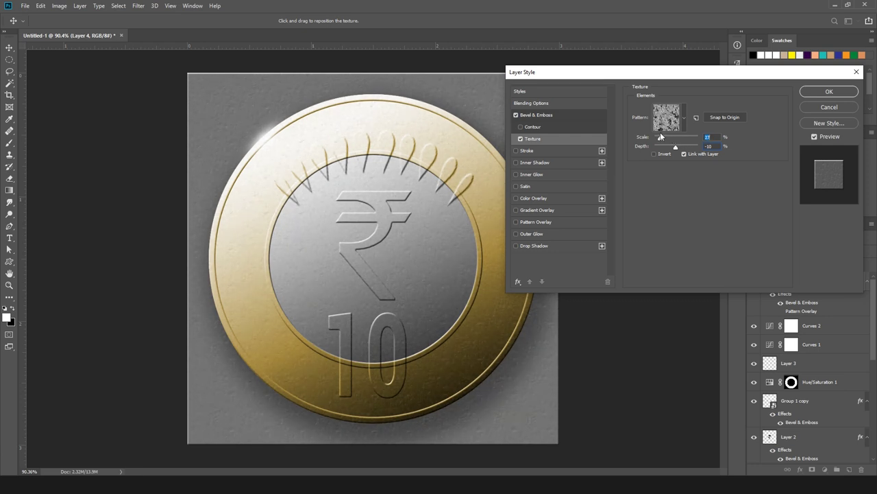
{"action": "left_click", "coordinate": [817, 91]}
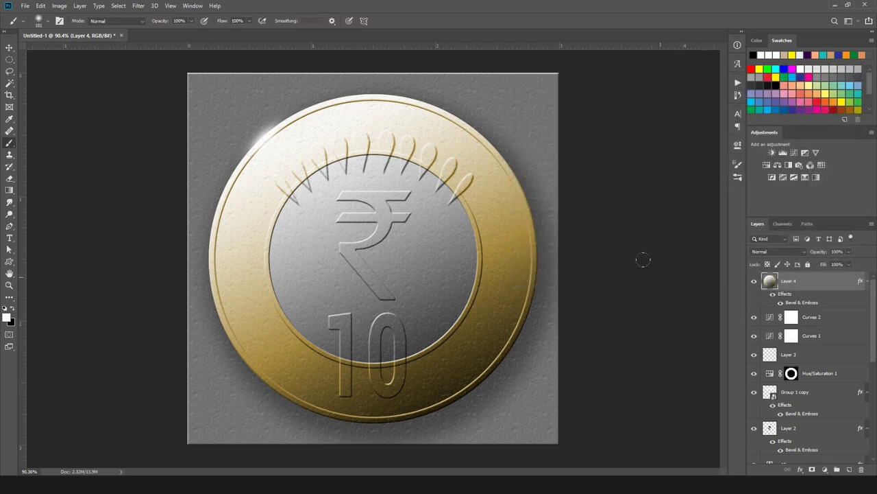
Step: Load the main circle layer's outline as a selection and use it as a layer mask on Layer 4
{"action": "scroll", "coordinate": [785, 322], "scroll_direction": "down", "scroll_amount": 5}
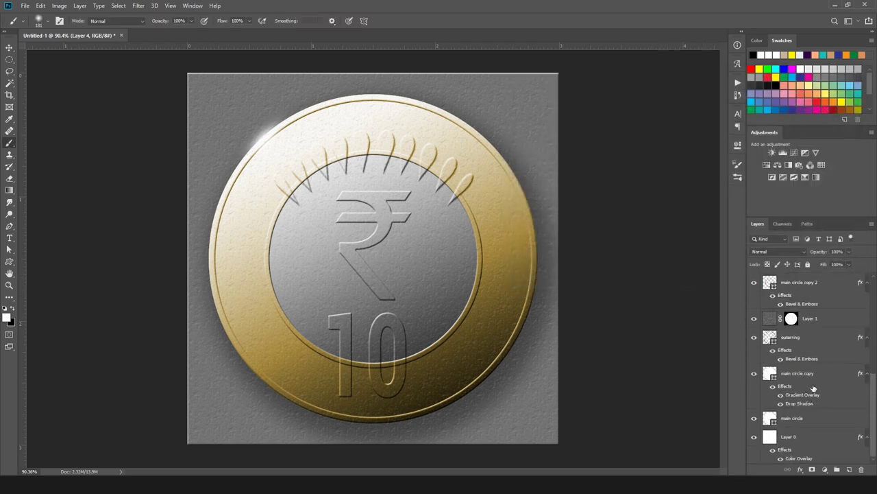
{"action": "left_click", "coordinate": [805, 420]}
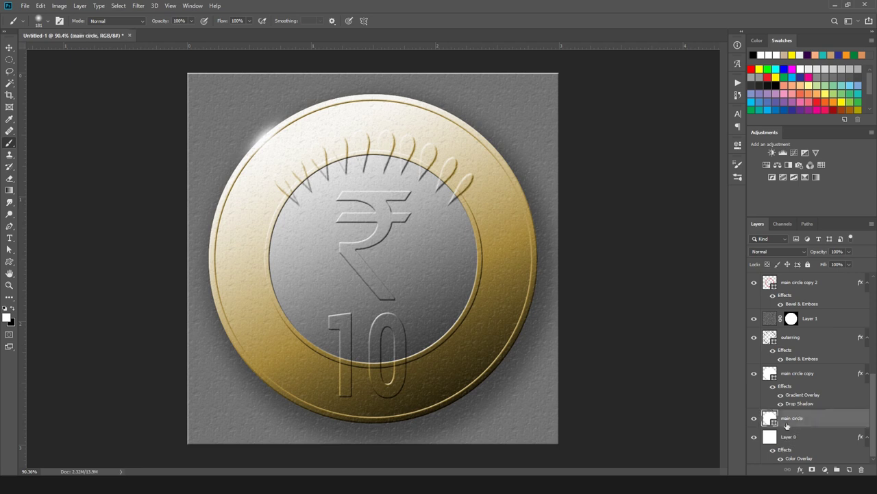
{"action": "left_click", "coordinate": [769, 421], "text": "ctrl"}
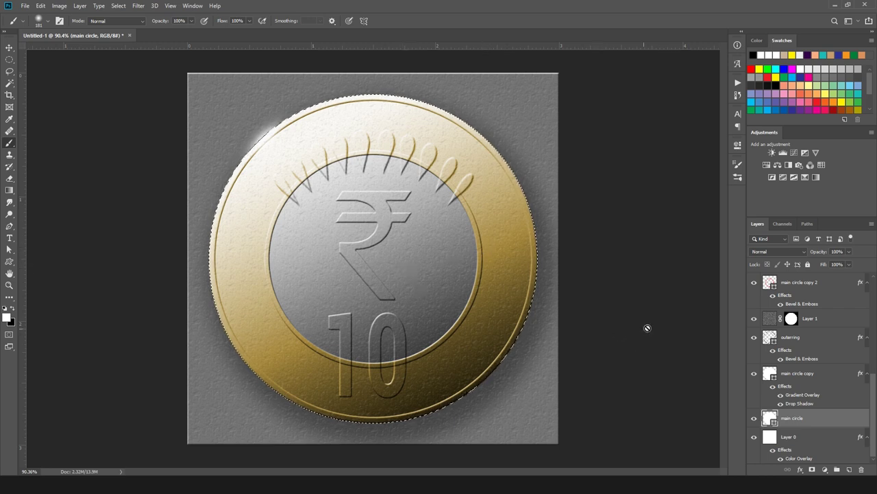
{"action": "scroll", "coordinate": [793, 336], "scroll_direction": "up", "scroll_amount": 5}
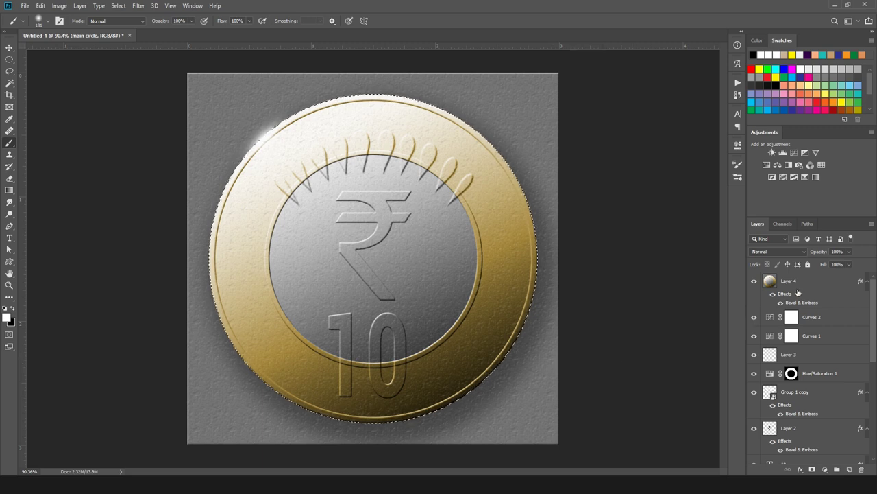
{"action": "left_click", "coordinate": [792, 281]}
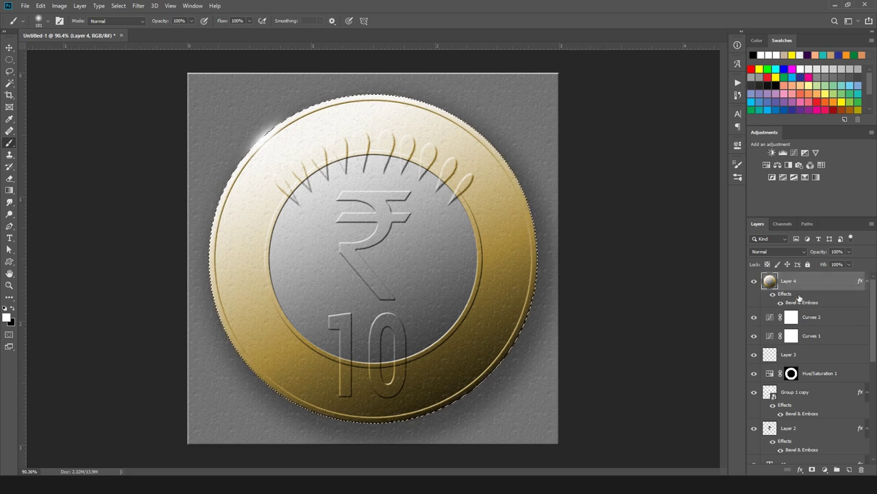
{"action": "left_click", "coordinate": [812, 469]}
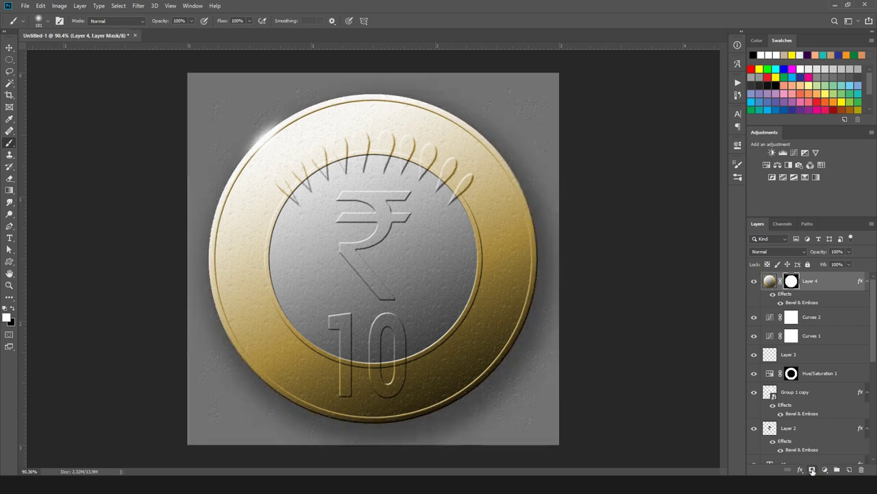
Step: Examine the textured coin and its masked edge at several magnifications
{"action": "scroll", "coordinate": [486, 290], "scroll_direction": "down", "scroll_amount": 5}
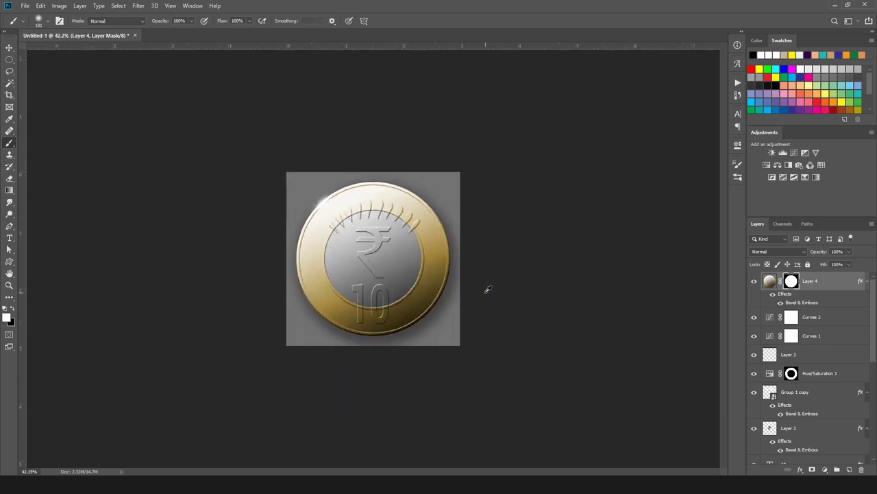
{"action": "scroll", "coordinate": [376, 264], "scroll_direction": "up", "scroll_amount": 4}
{"action": "scroll", "coordinate": [376, 264], "scroll_direction": "down", "scroll_amount": 2}
{"action": "scroll", "coordinate": [390, 258], "scroll_direction": "up", "scroll_amount": 4}
{"action": "scroll", "coordinate": [388, 257], "scroll_direction": "down", "scroll_amount": 3}
{"action": "scroll", "coordinate": [389, 257], "scroll_direction": "down", "scroll_amount": 1}
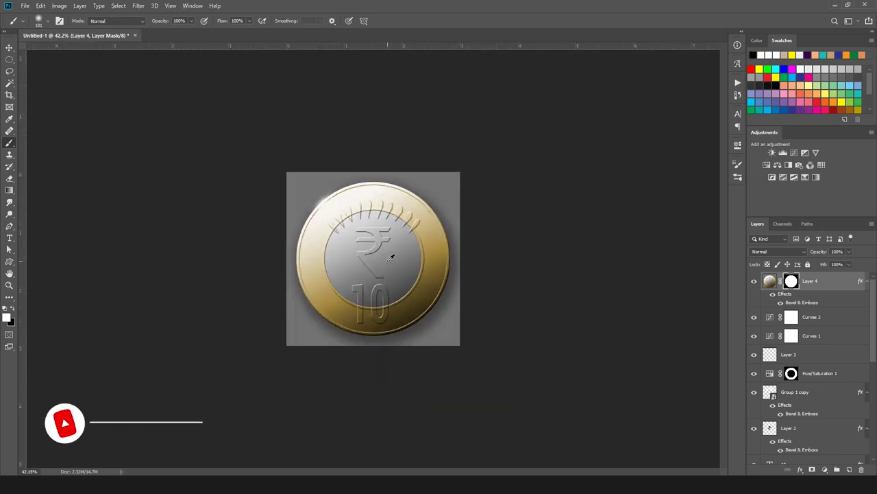
{"action": "scroll", "coordinate": [390, 257], "scroll_direction": "up", "scroll_amount": 5}
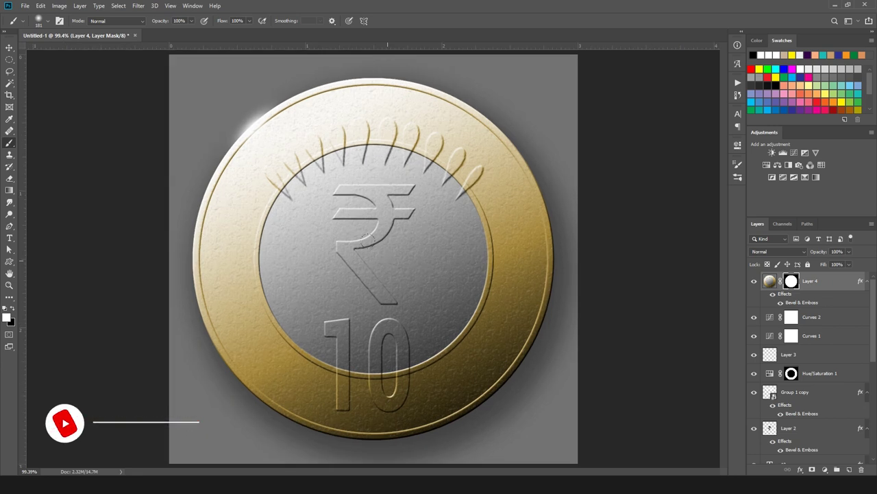
Step: Hide the rulers and view the finished coin enlarged in full-screen mode
{"action": "key", "text": "ctrl+r"}
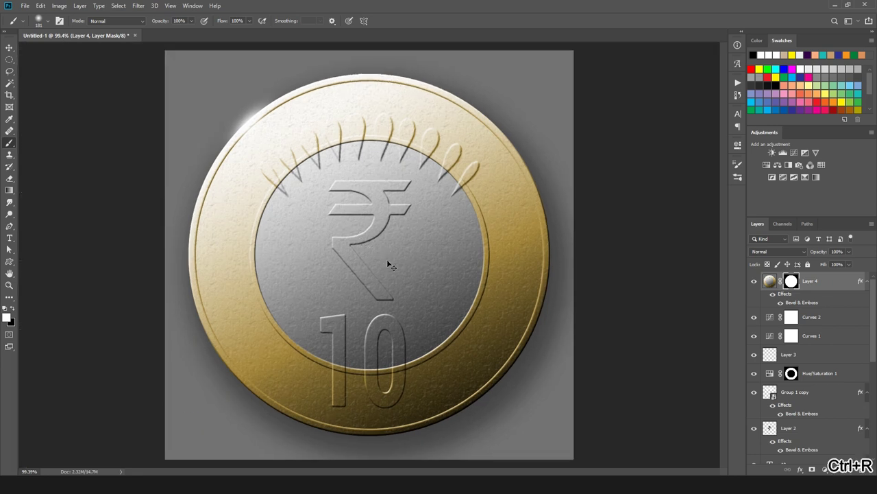
{"action": "key", "text": "ctrl+0"}
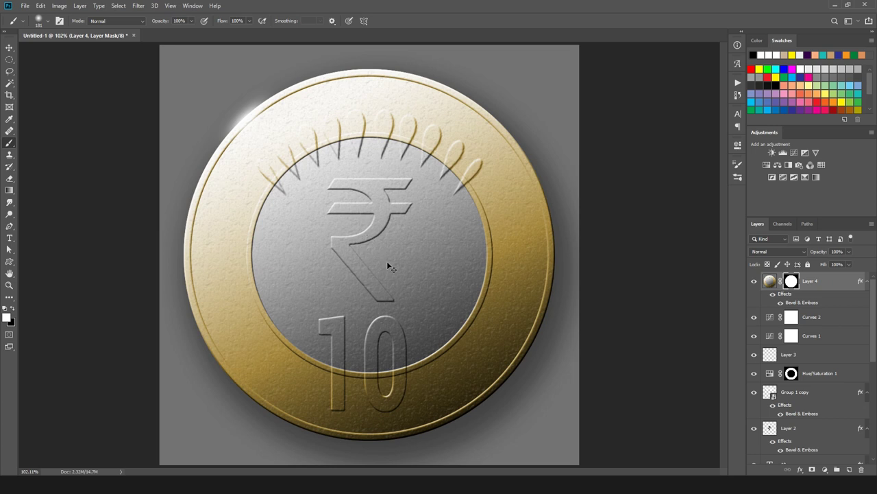
{"action": "key", "text": "f"}
{"action": "key", "text": "f"}
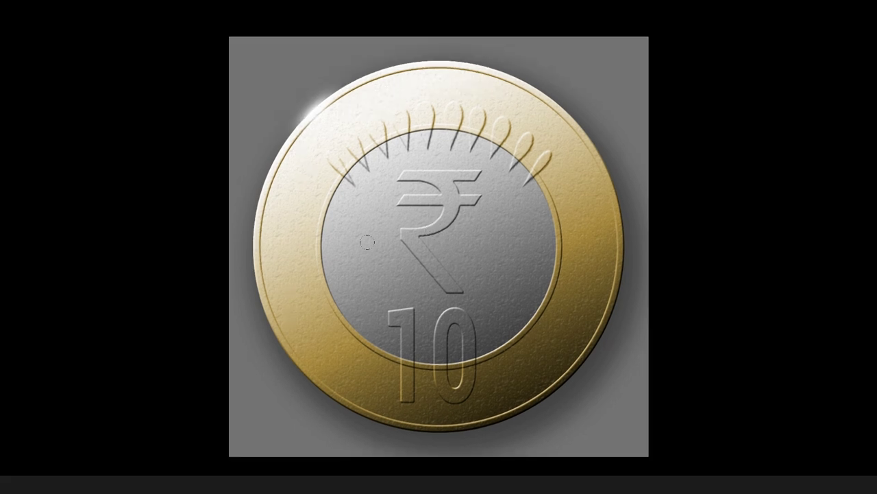
{"action": "scroll", "coordinate": [366, 242], "scroll_direction": "up", "scroll_amount": 2}
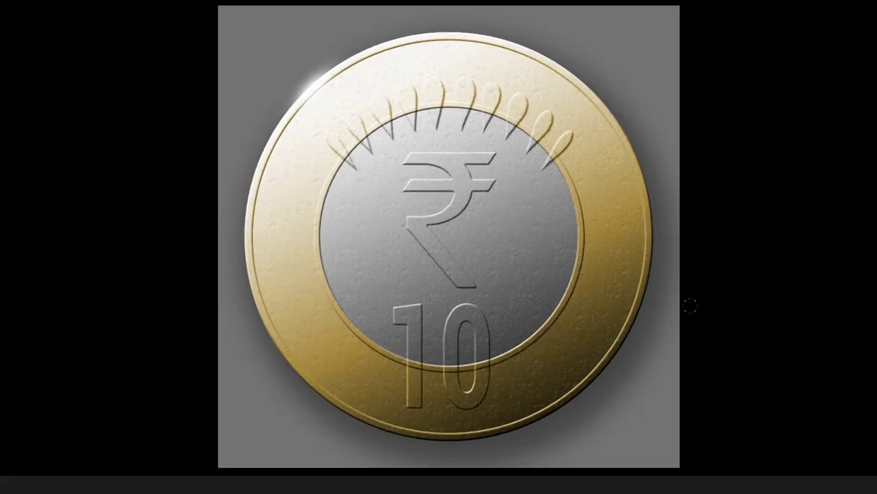